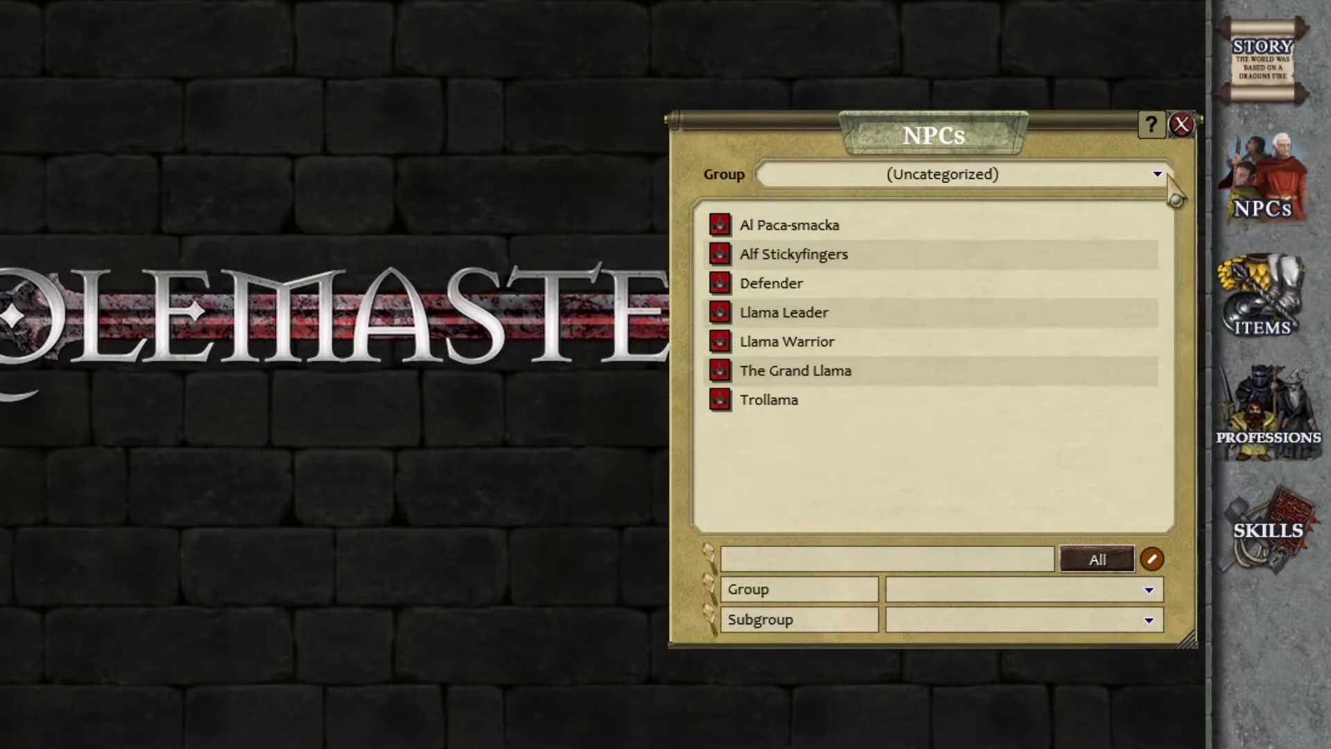
# Set the NPC list's group to (All) so records from every group are listed.
pyautogui.click(1162, 176)
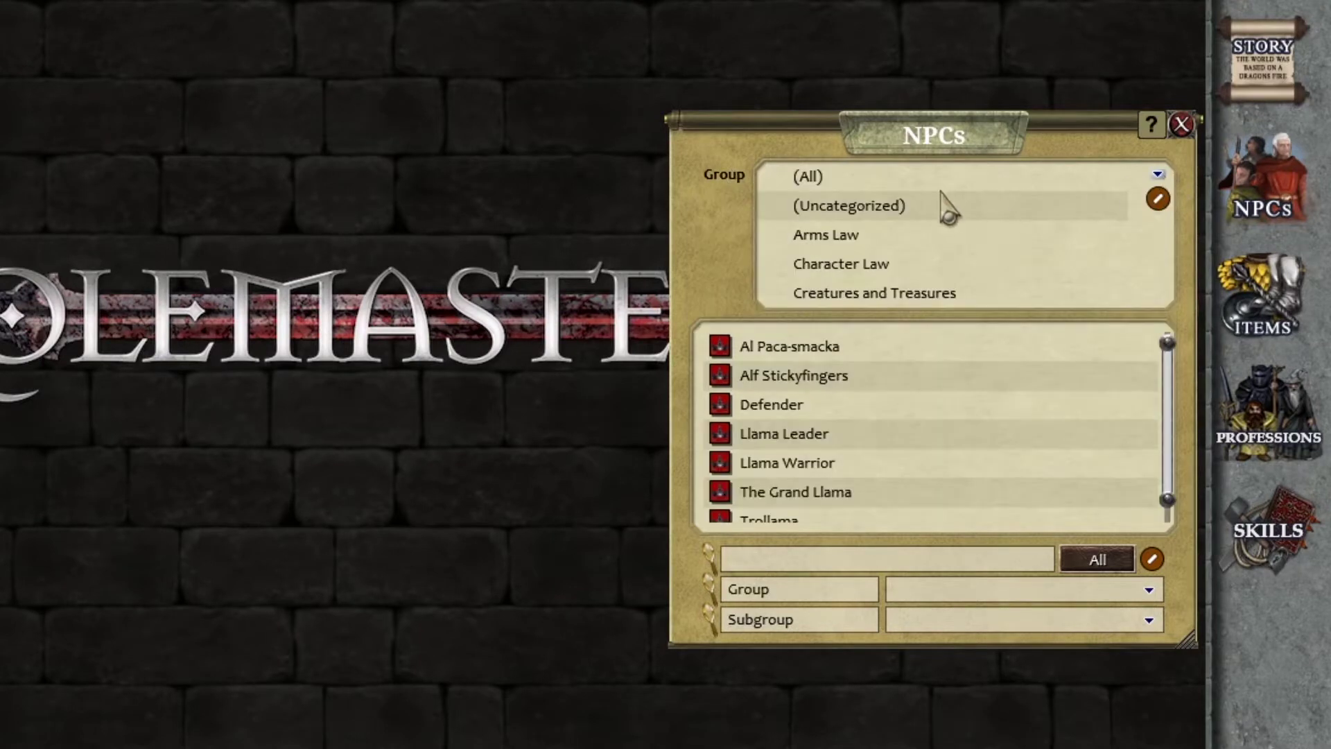
pyautogui.click(839, 180)
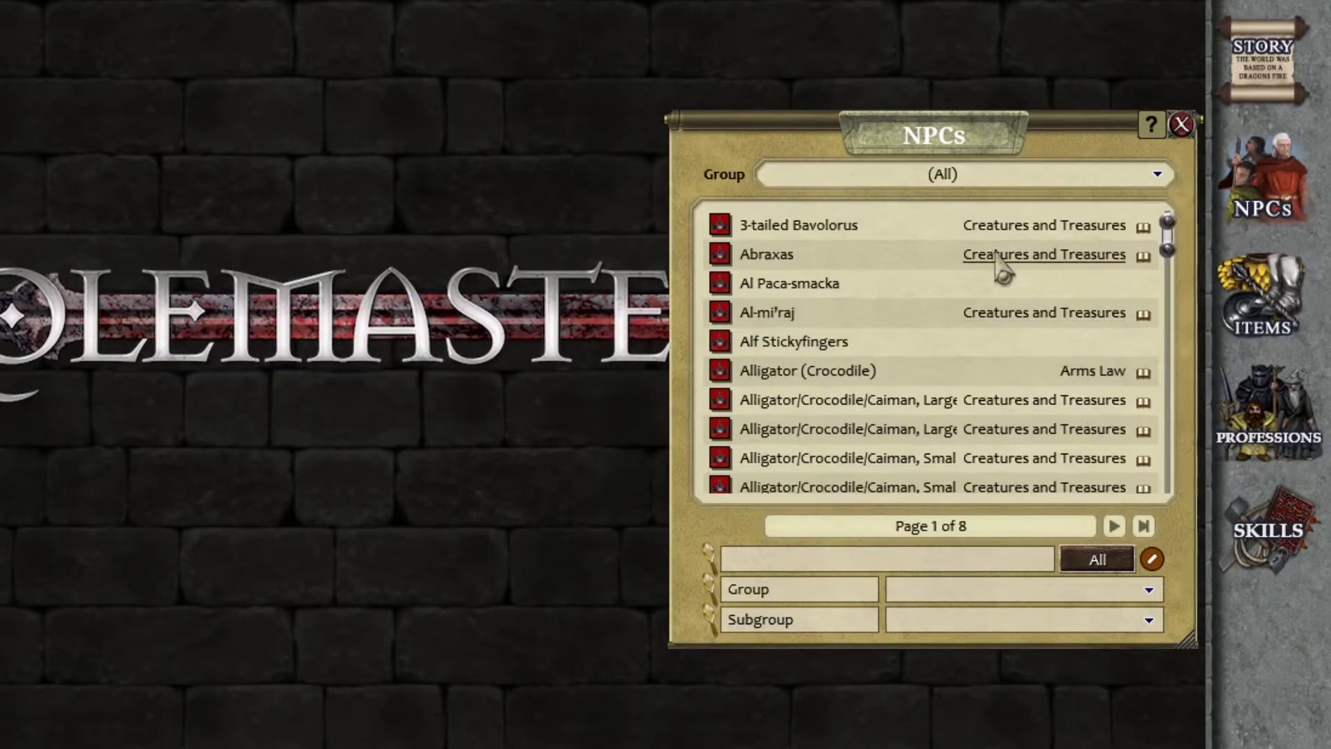
pyautogui.click(1157, 177)
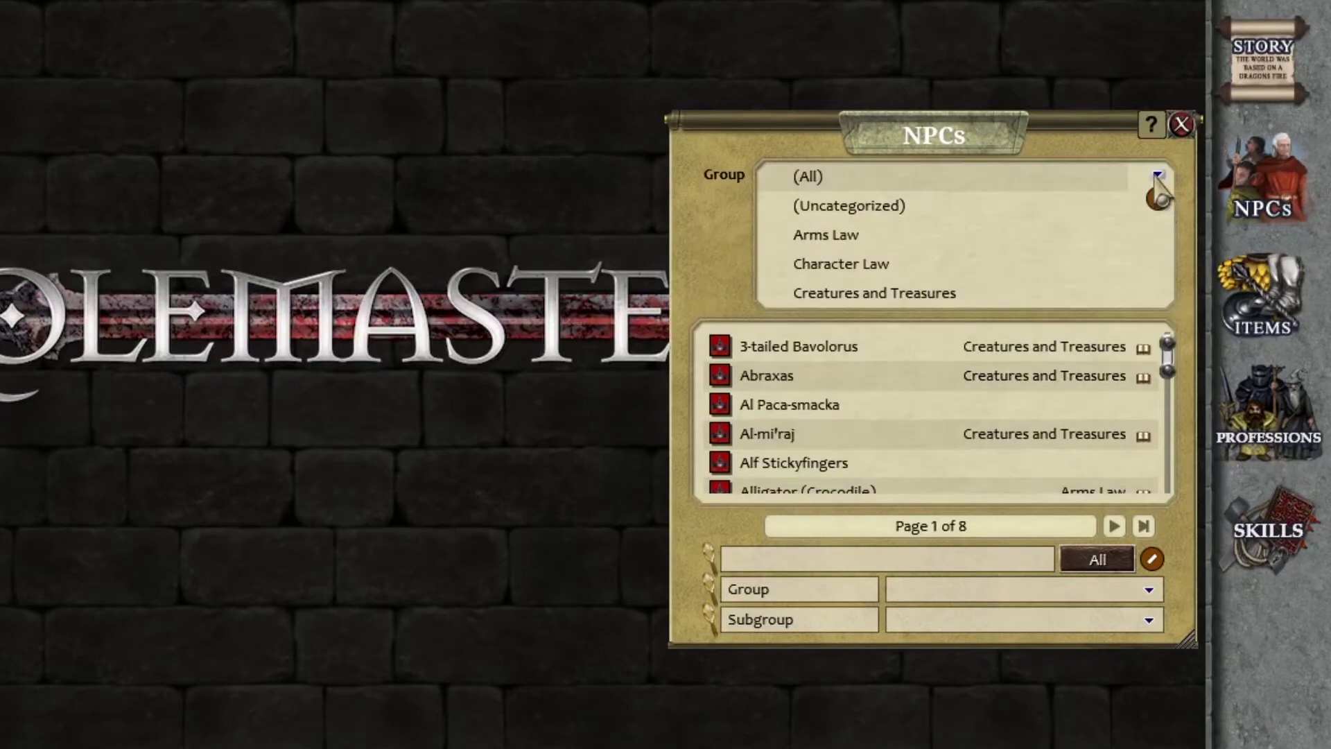
pyautogui.click(1157, 178)
pyautogui.moveTo(1172, 256); pyautogui.dragTo(1179, 186)
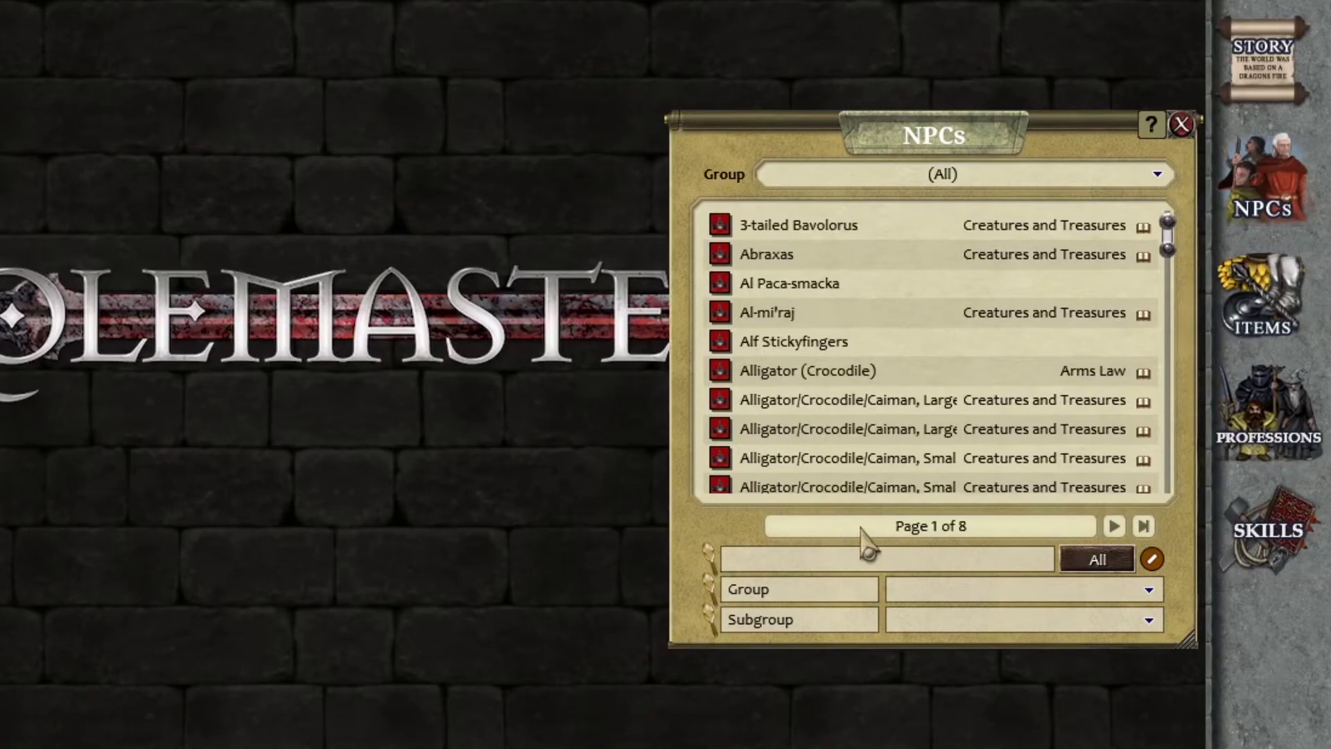
# Page through the NPC list to its last page and return to the first page.
pyautogui.click(1114, 526)
pyautogui.click(1114, 526)
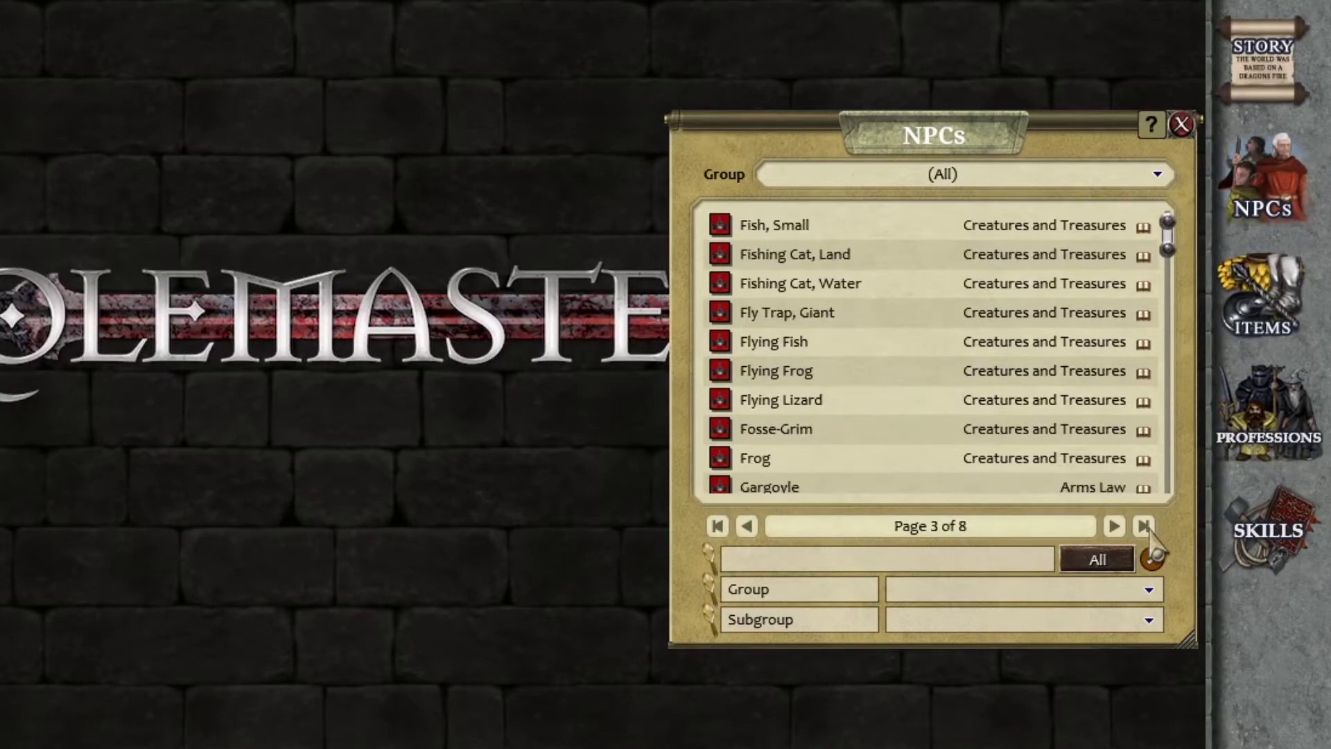
pyautogui.click(1143, 526)
pyautogui.click(716, 528)
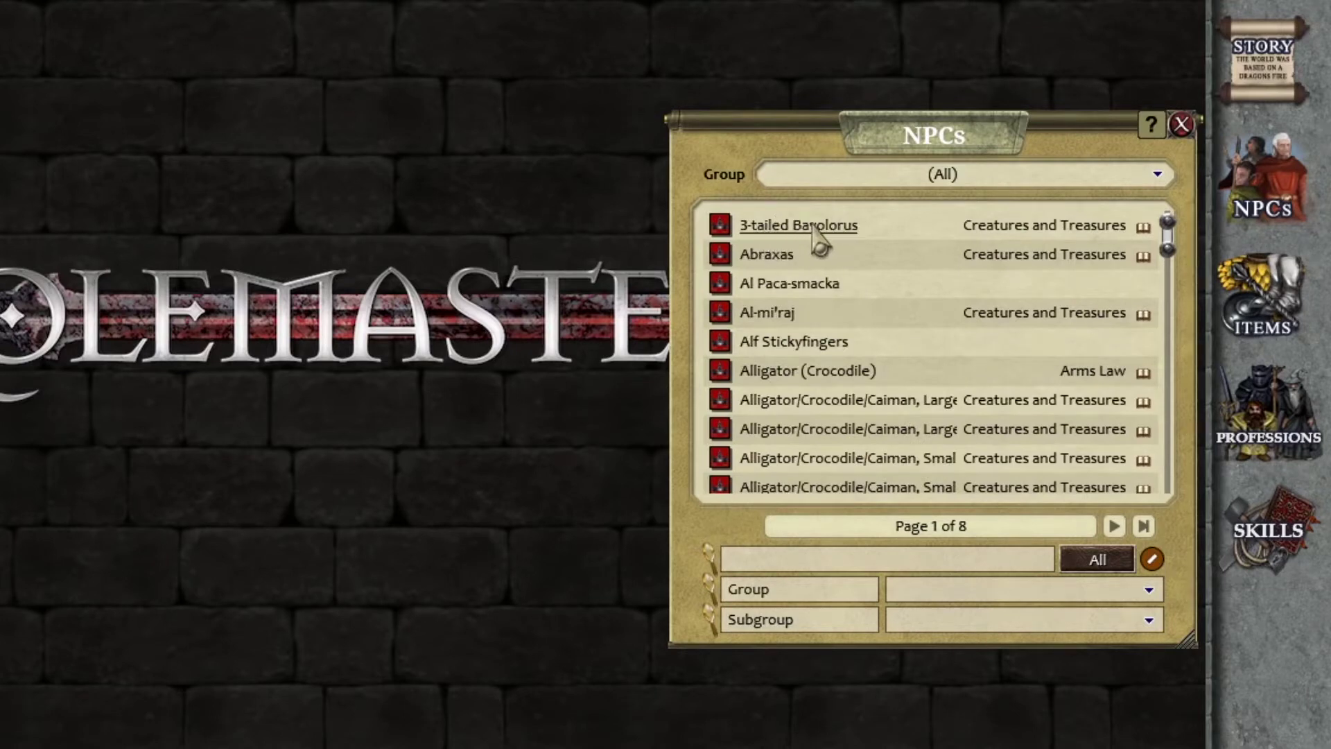
# View the 3-tailed Bavolorus record and close it, then search the NPC list for "llam" and clear the search.
pyautogui.click(719, 227)
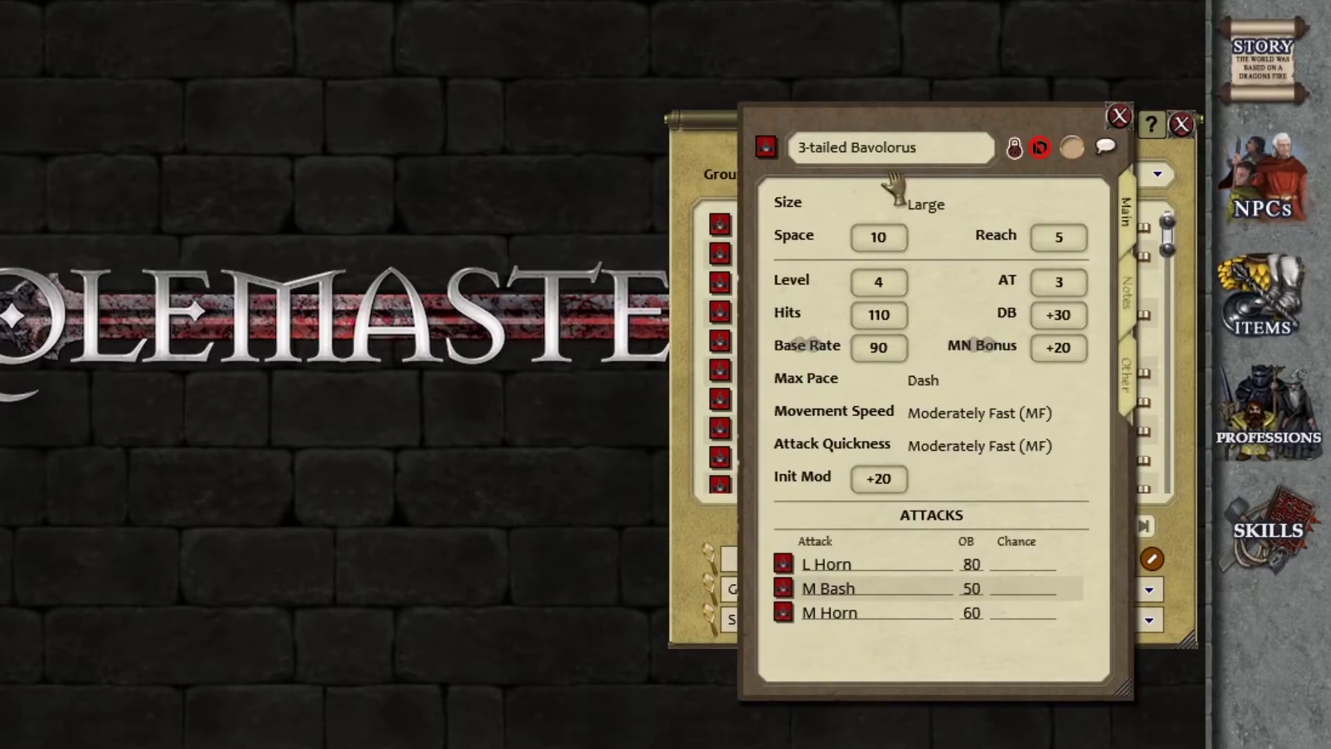
pyautogui.click(1119, 117)
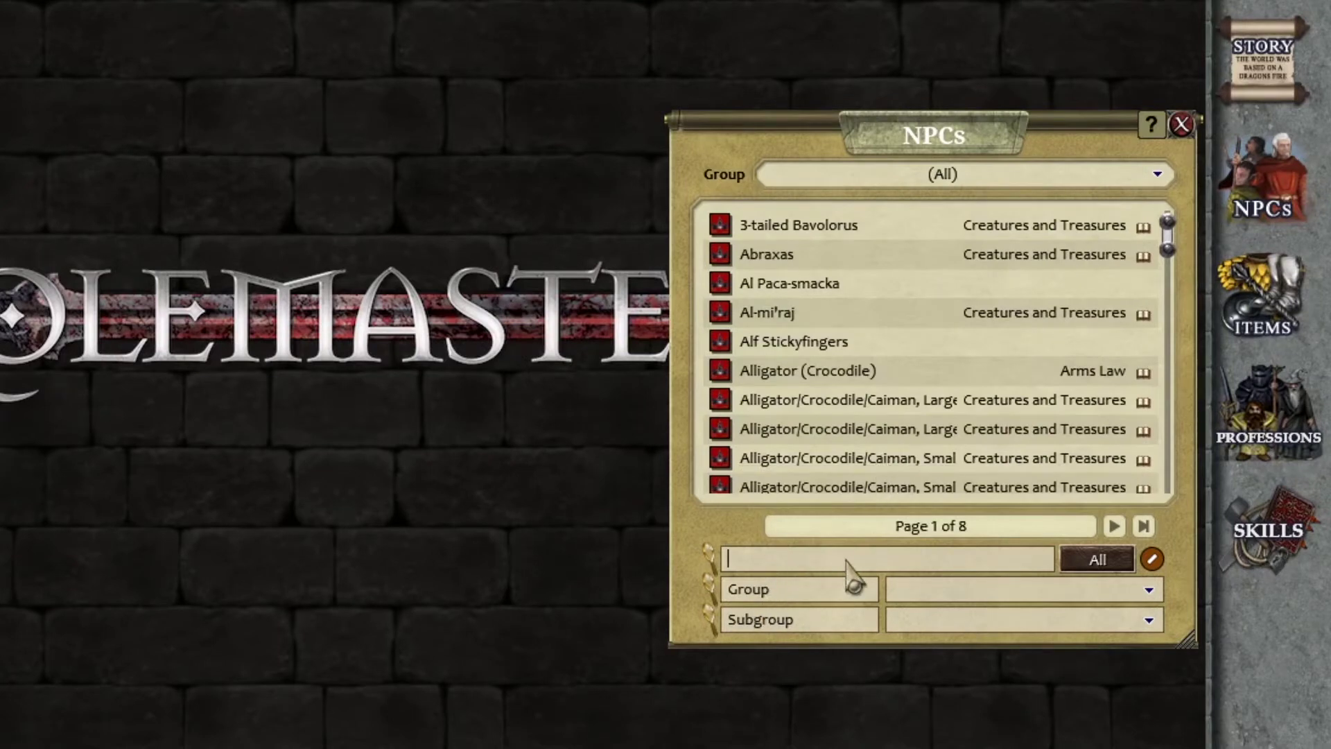
pyautogui.press('Return')
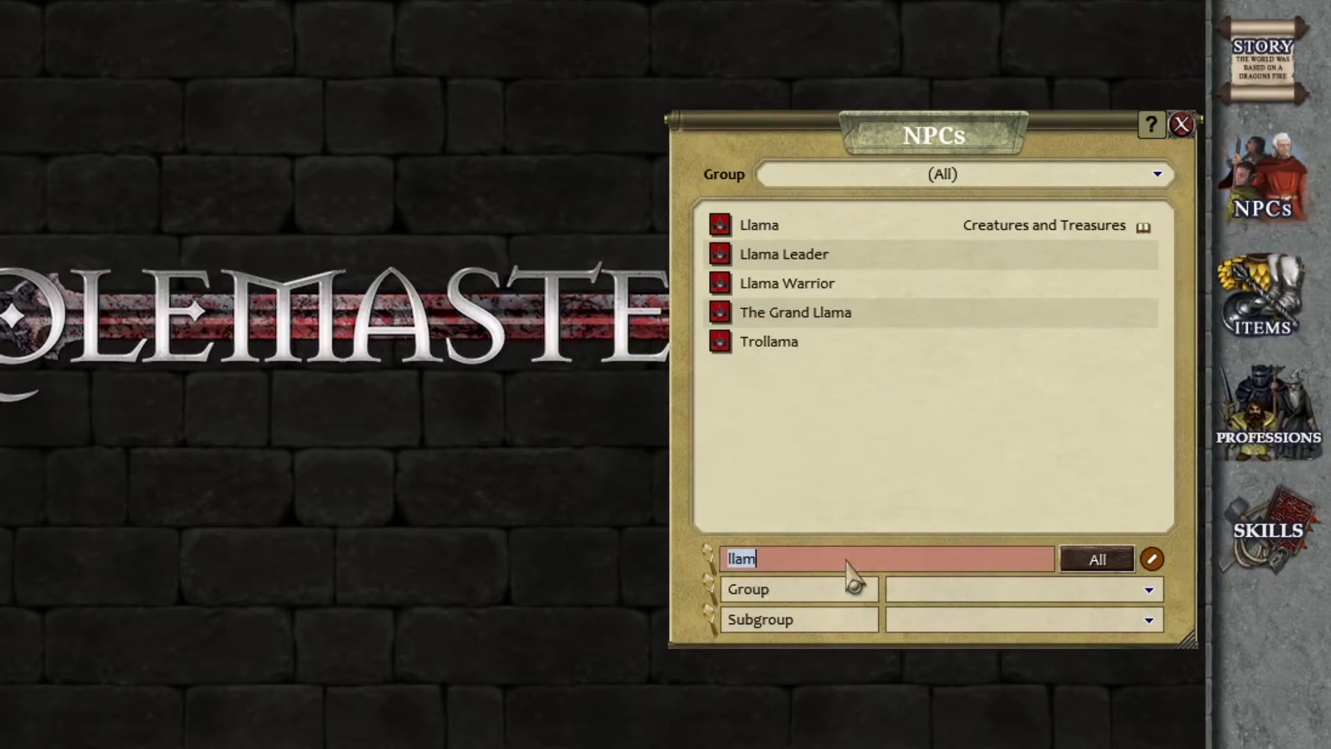
pyautogui.press('BackSpace')
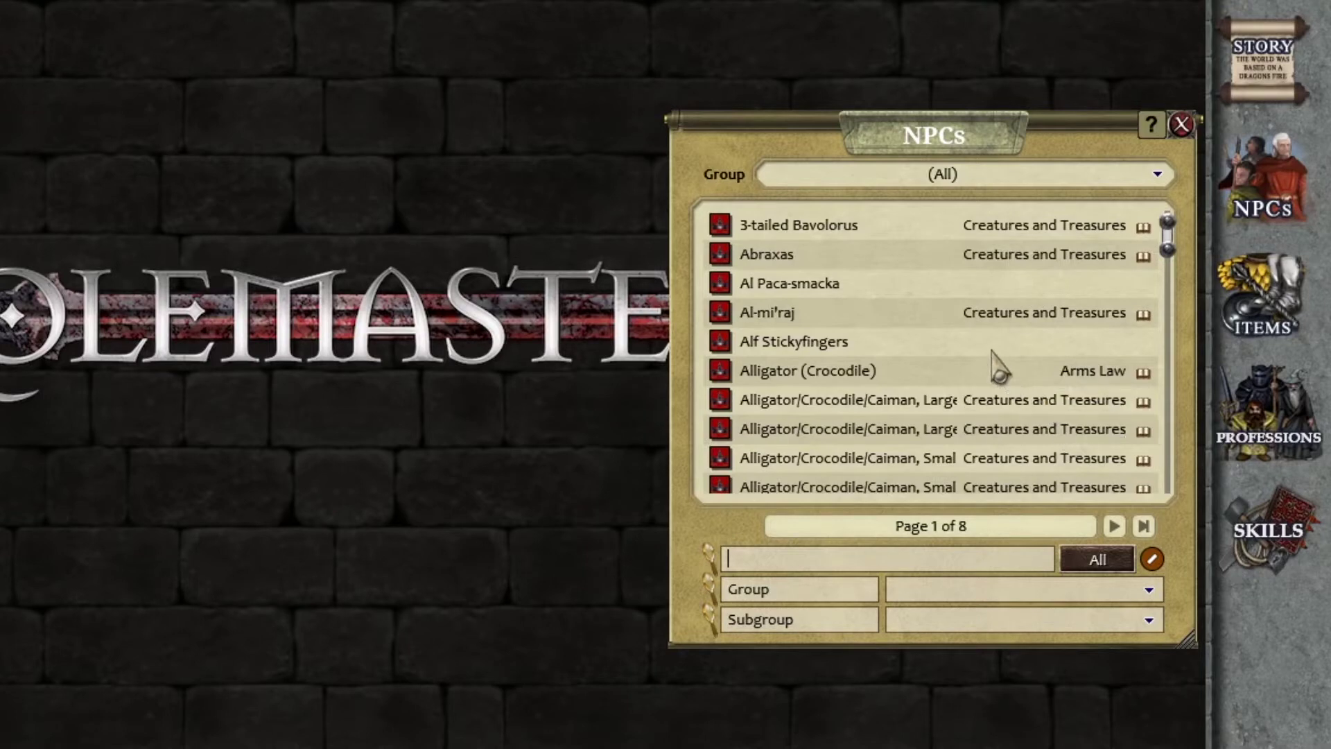
# Share the Al-mi'raj record publicly, try the list's sharing filter, and make the record private again.
pyautogui.rightClick(988, 312)
pyautogui.click(914, 321)
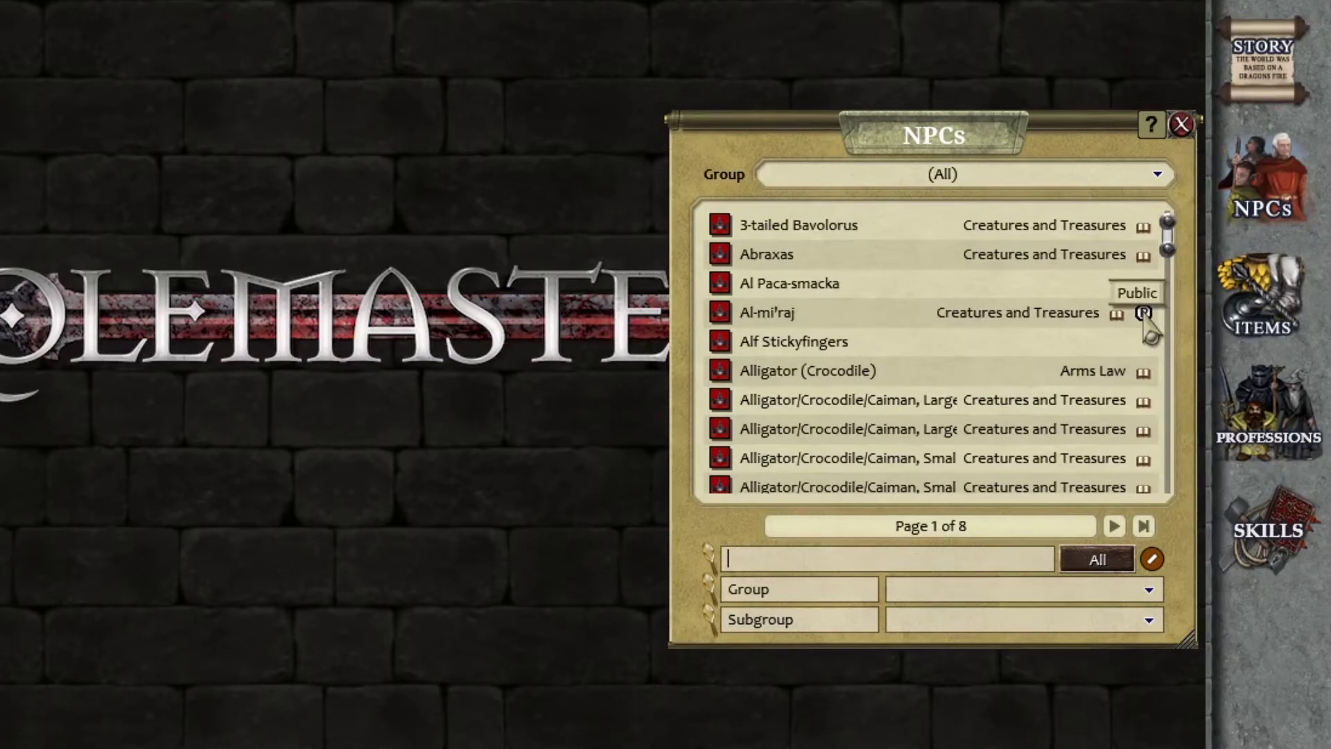
pyautogui.click(1097, 563)
pyautogui.click(1094, 567)
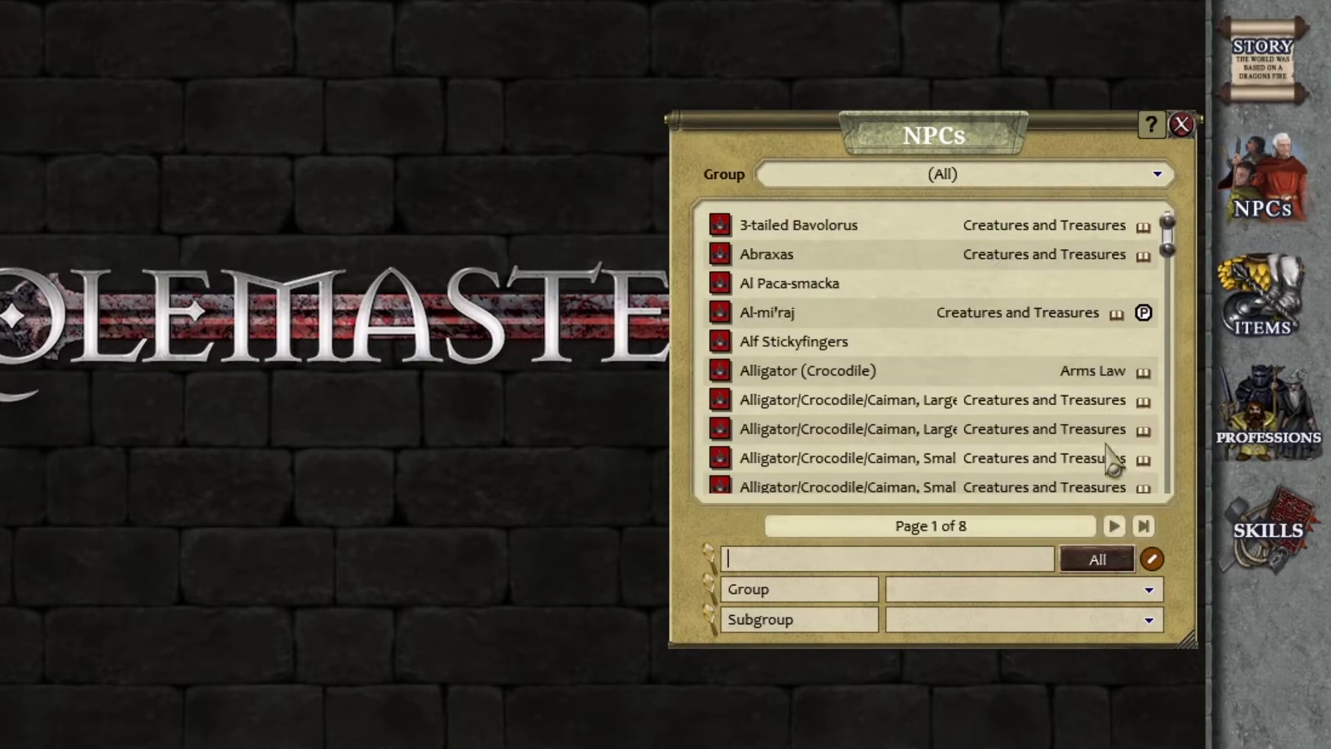
pyautogui.rightClick(1135, 313)
pyautogui.click(1030, 331)
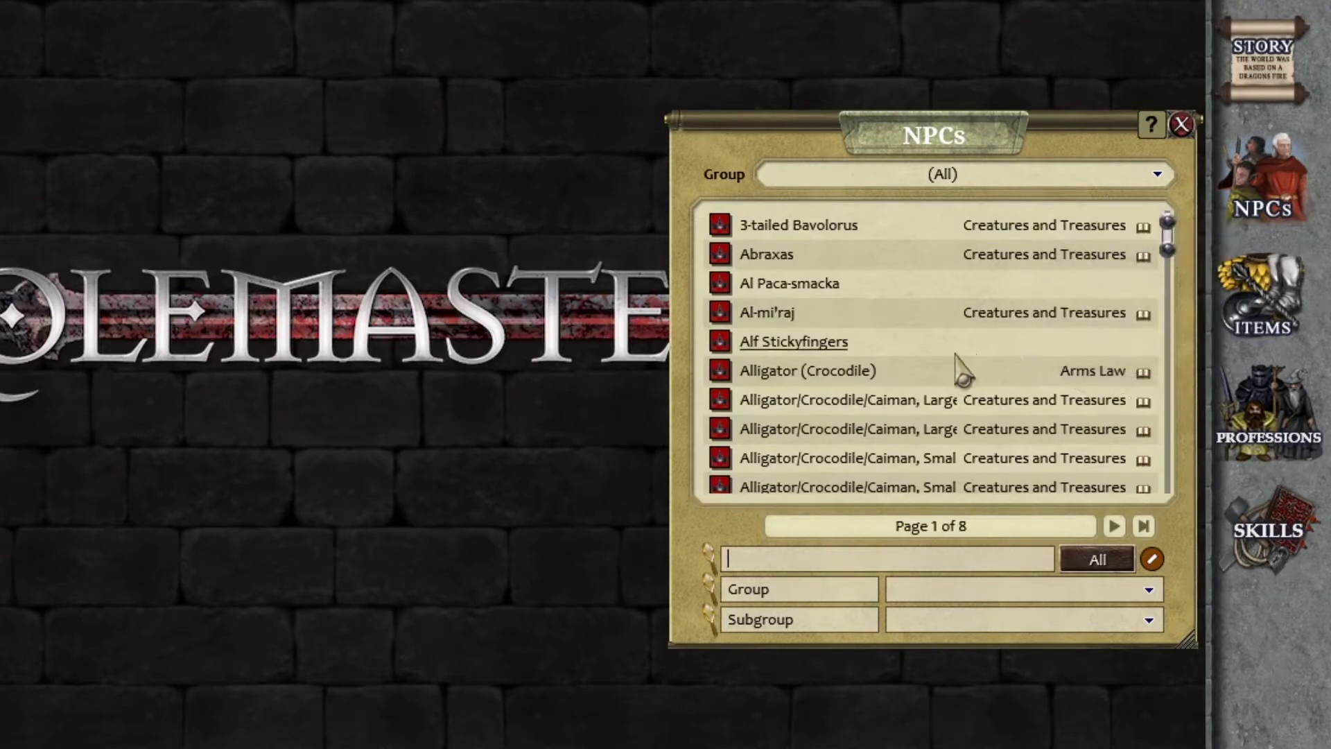
# Examine the choices offered by the NPC list's Group and Subgroup filters, leaving both filters blank.
pyautogui.click(1150, 591)
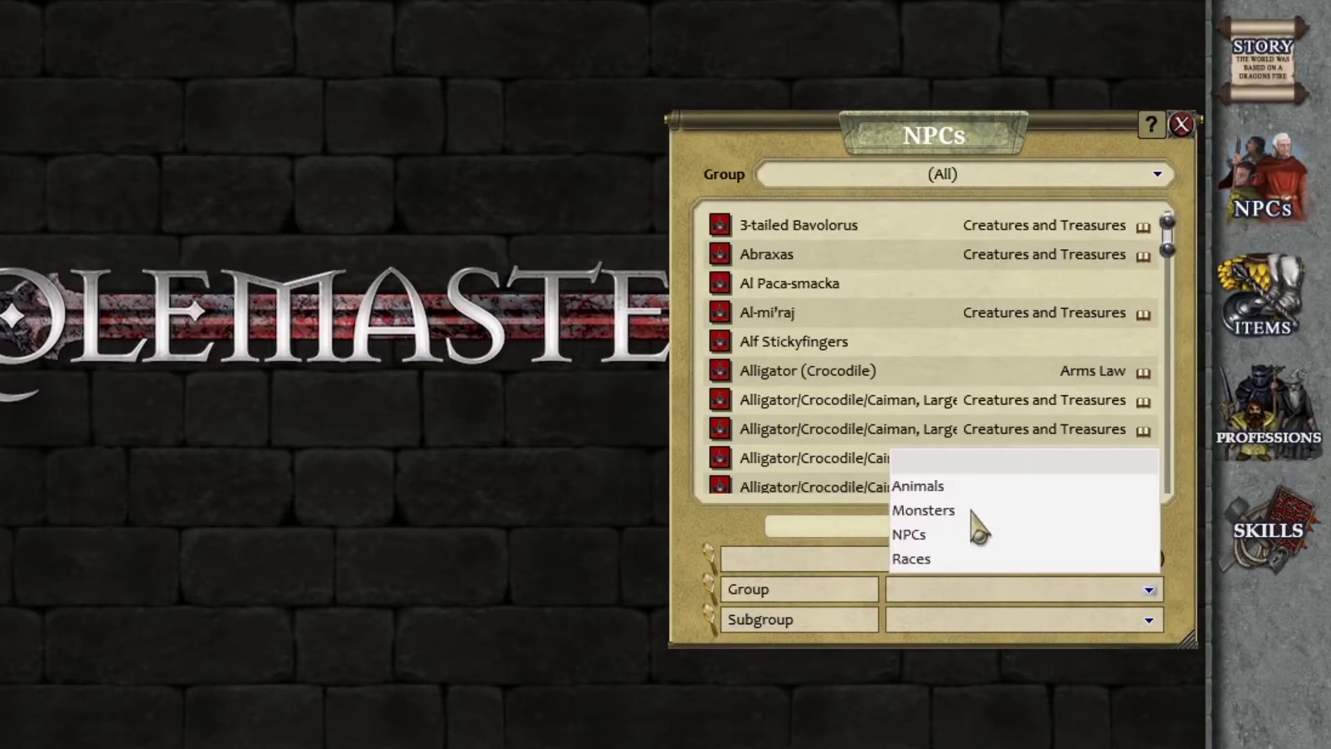
pyautogui.click(974, 461)
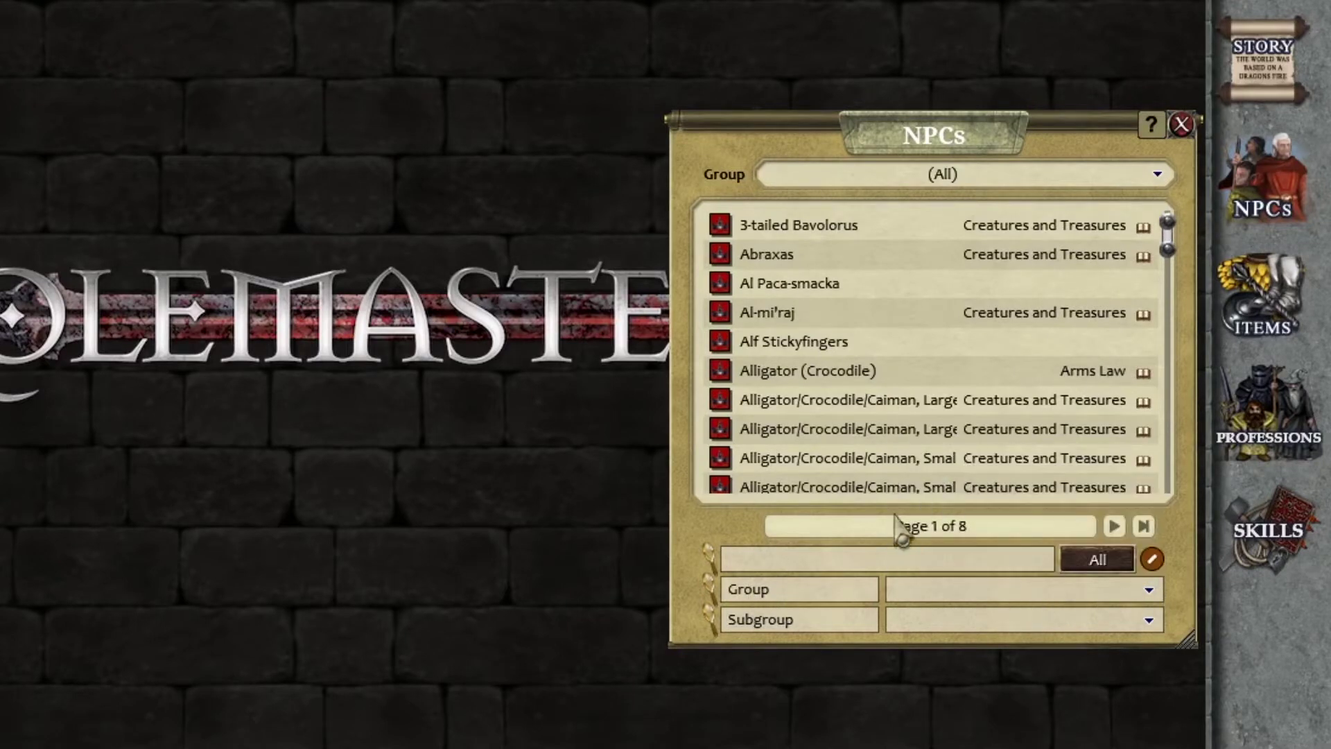
pyautogui.click(1149, 620)
pyautogui.scroll(-8, 1019, 530)
pyautogui.scroll(-1, 1019, 532)
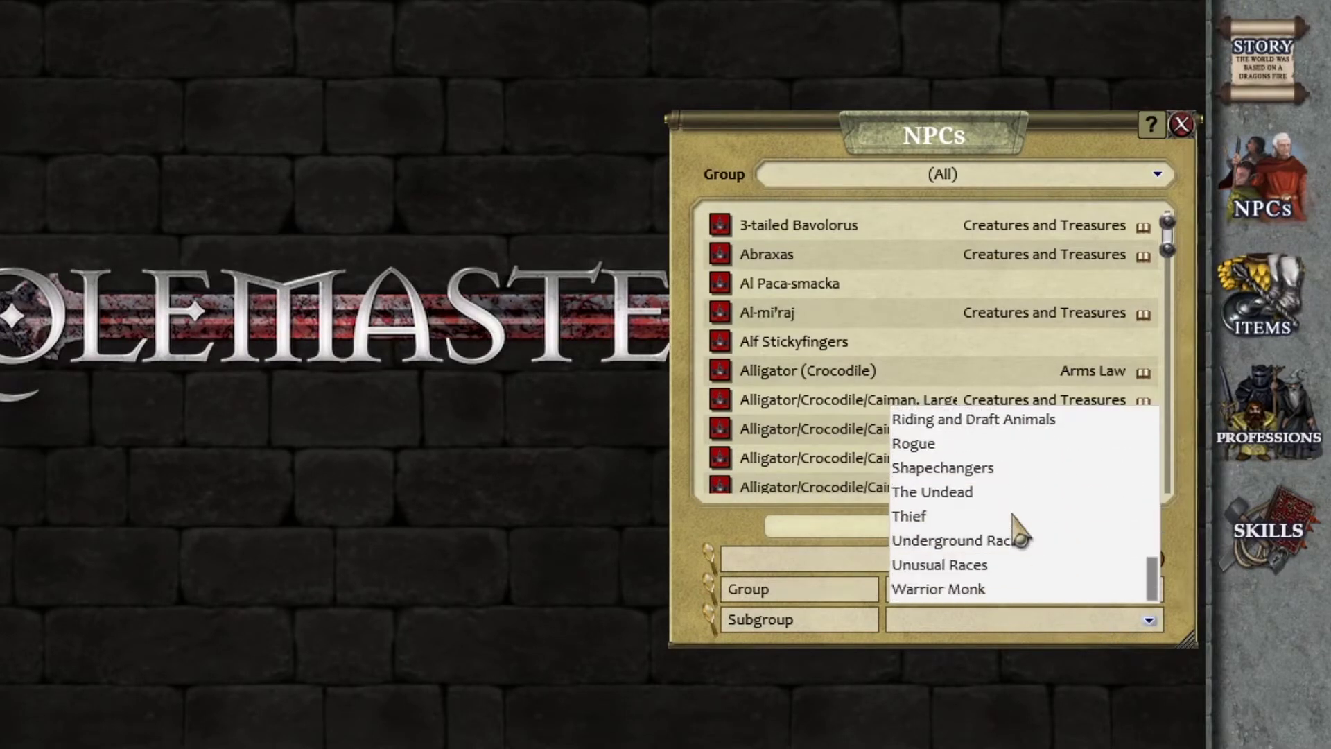
pyautogui.scroll(10, 1019, 534)
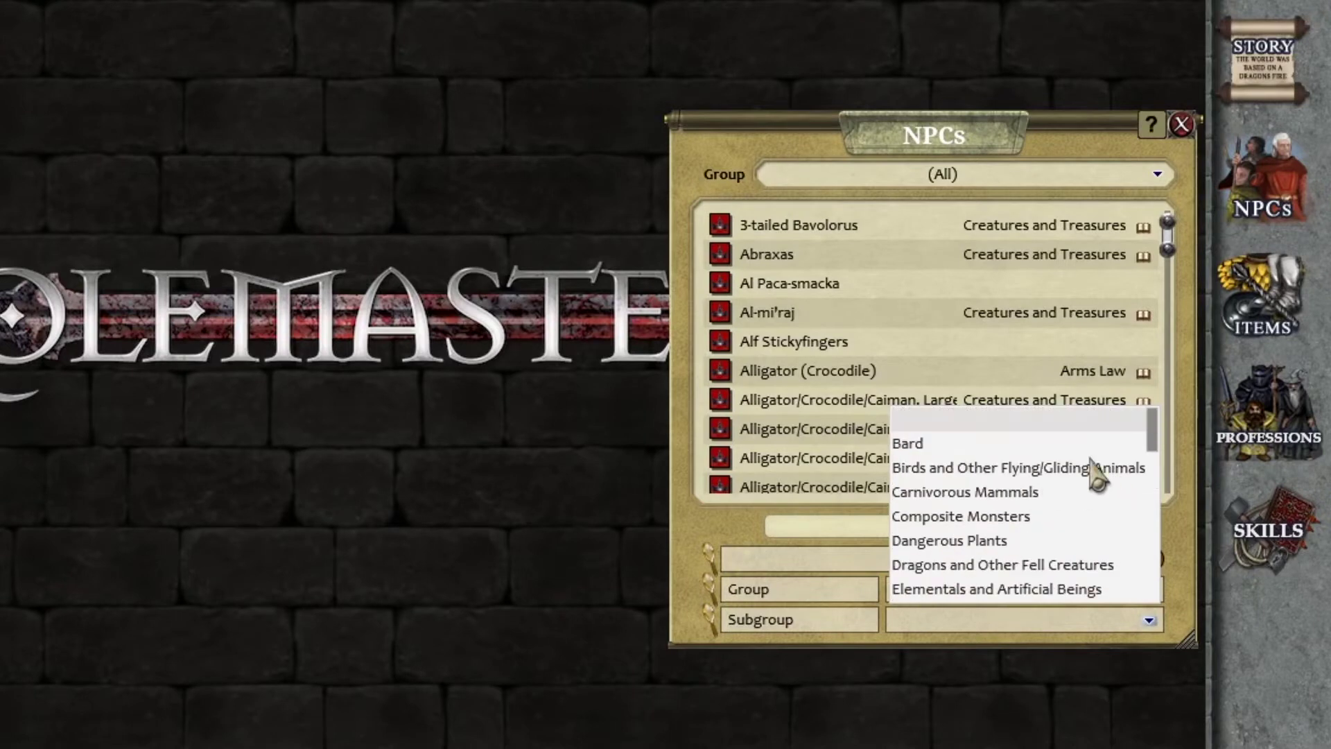
pyautogui.click(1066, 419)
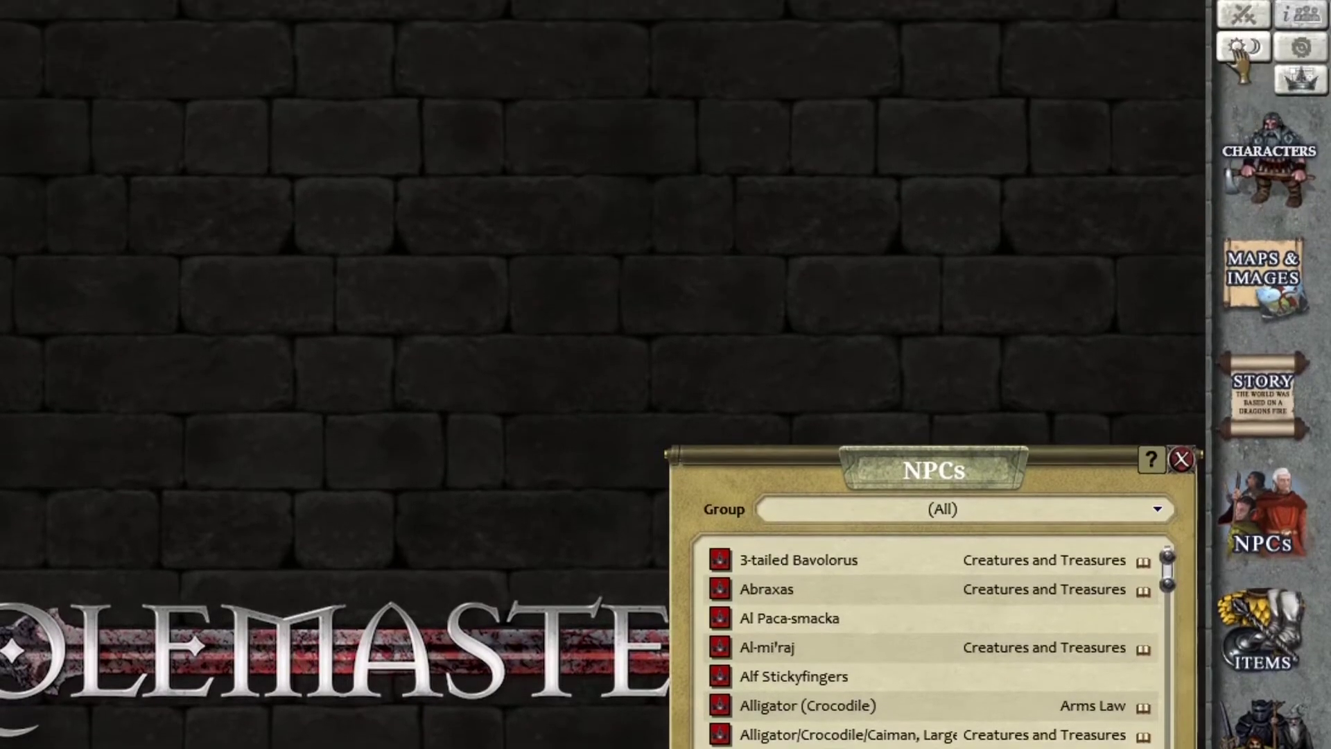
# Add the Androsphinx from the NPC list to the Combat Tracker and close the tracker.
pyautogui.click(1243, 21)
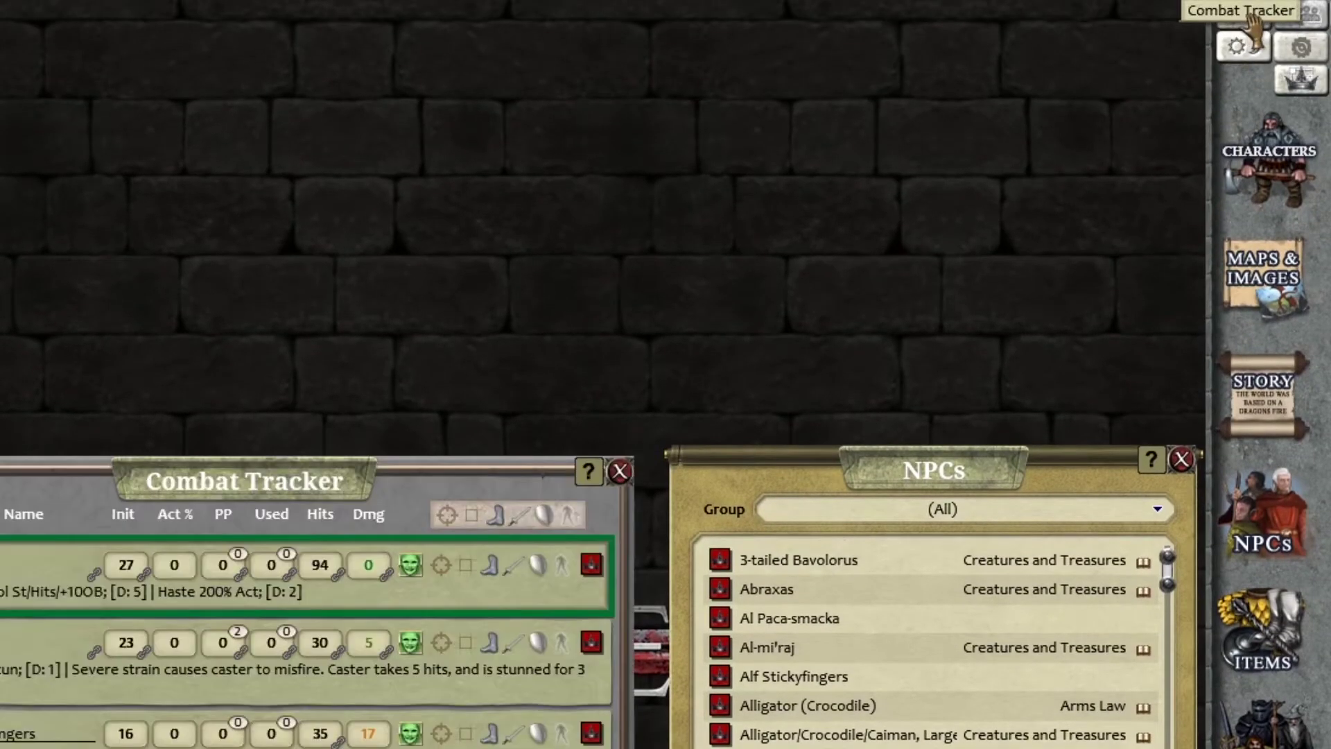
pyautogui.scroll(-3, 992, 548)
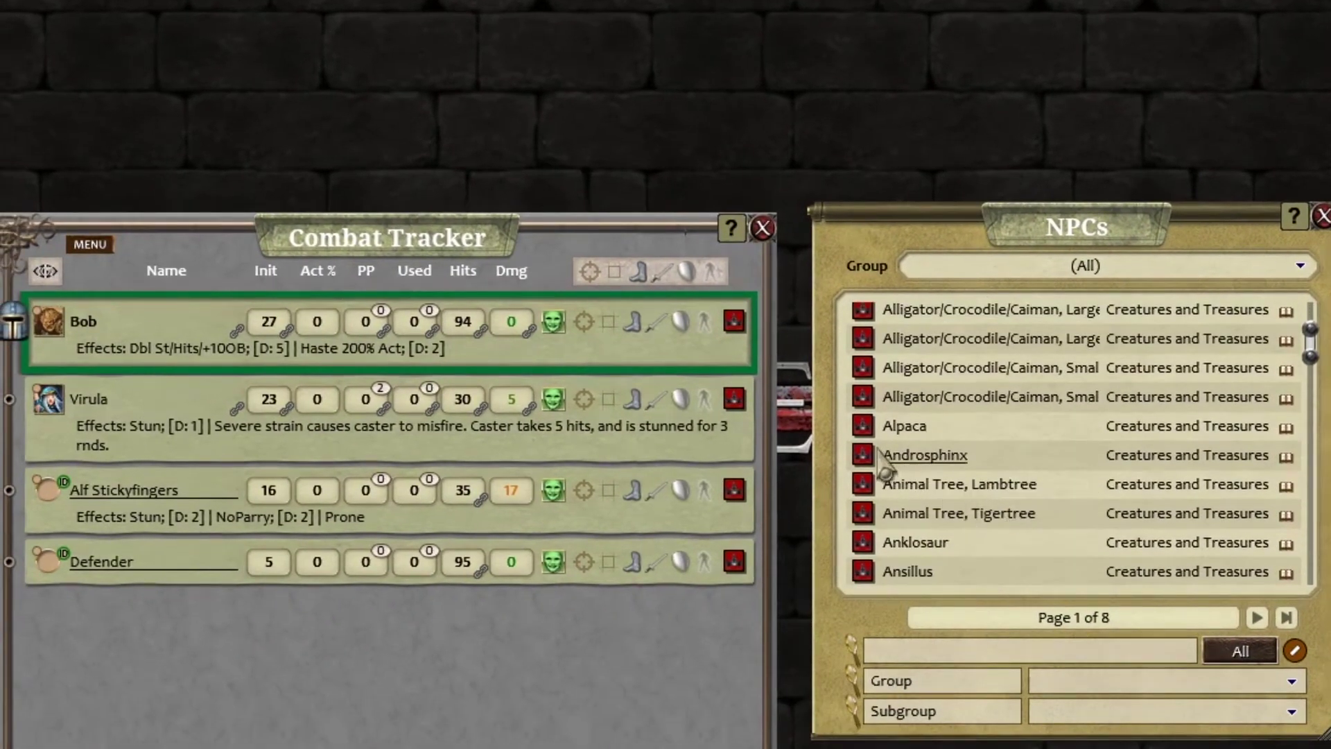
pyautogui.moveTo(838, 502); pyautogui.dragTo(322, 730)
pyautogui.moveTo(348, 685); pyautogui.dragTo(343, 667)
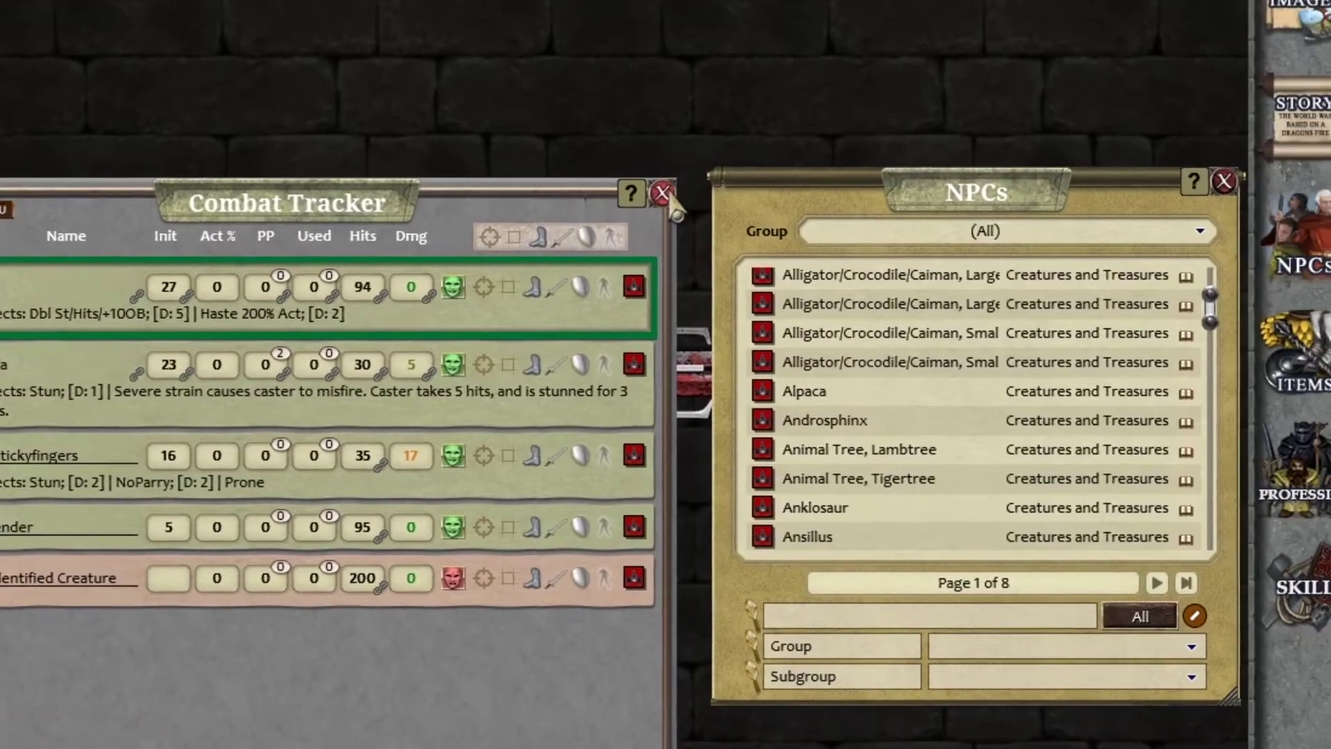
pyautogui.click(762, 228)
# Add the Androsphinx to the NPCs encounter with a count of 3, and close the encounter windows.
pyautogui.click(1235, 211)
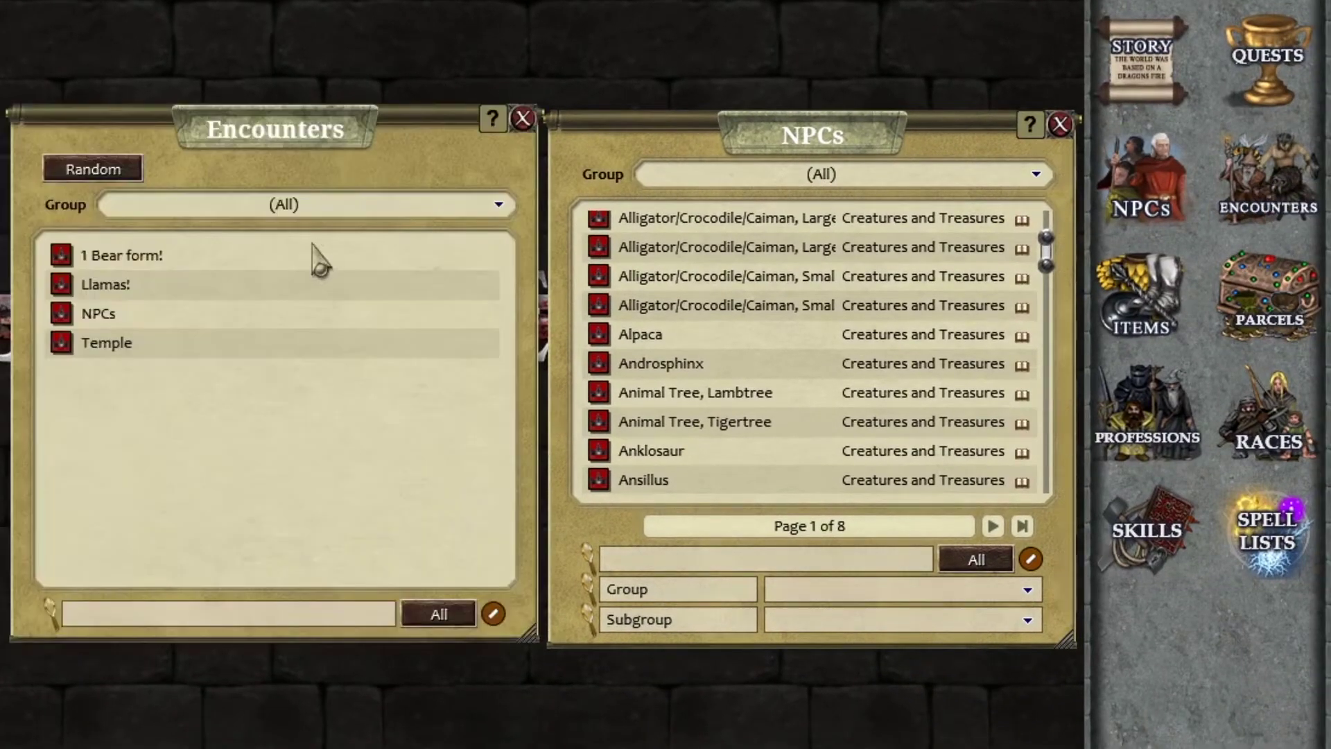
pyautogui.click(101, 318)
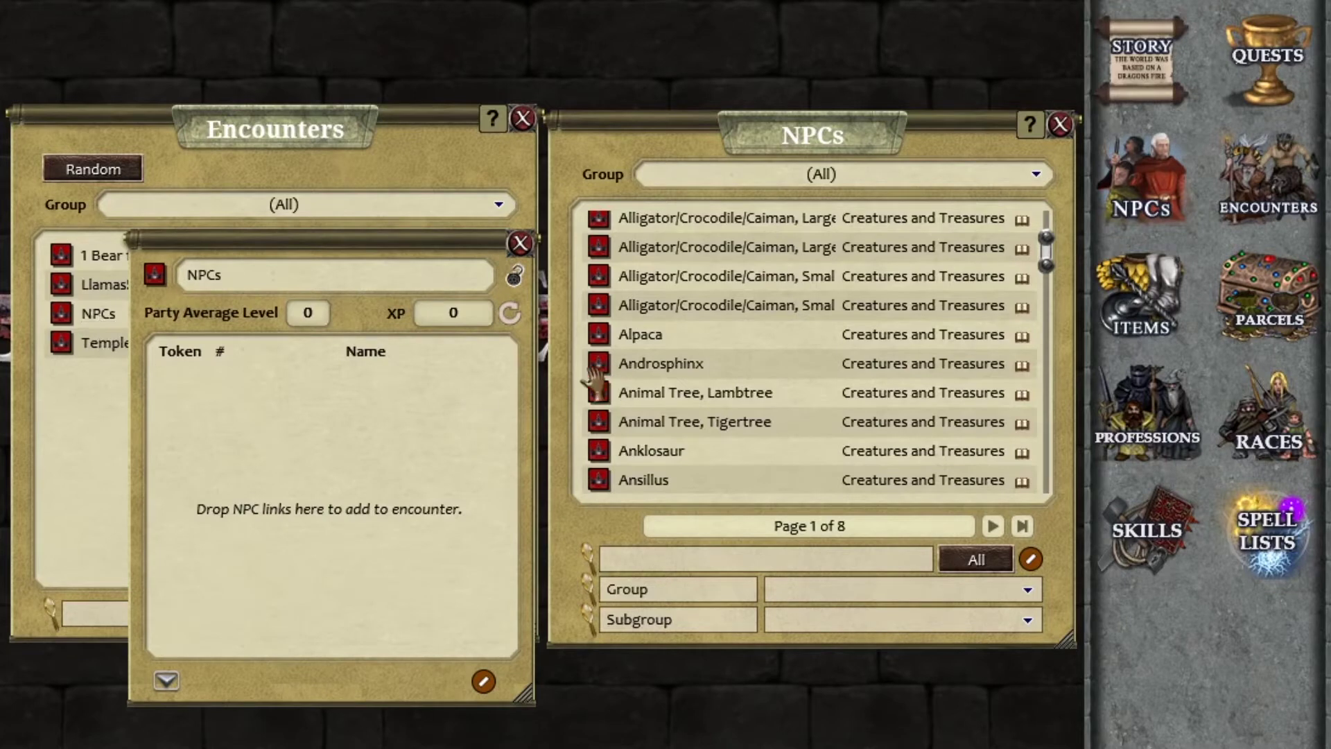
pyautogui.moveTo(598, 367); pyautogui.dragTo(340, 430)
pyautogui.click(219, 390)
pyautogui.write('3')
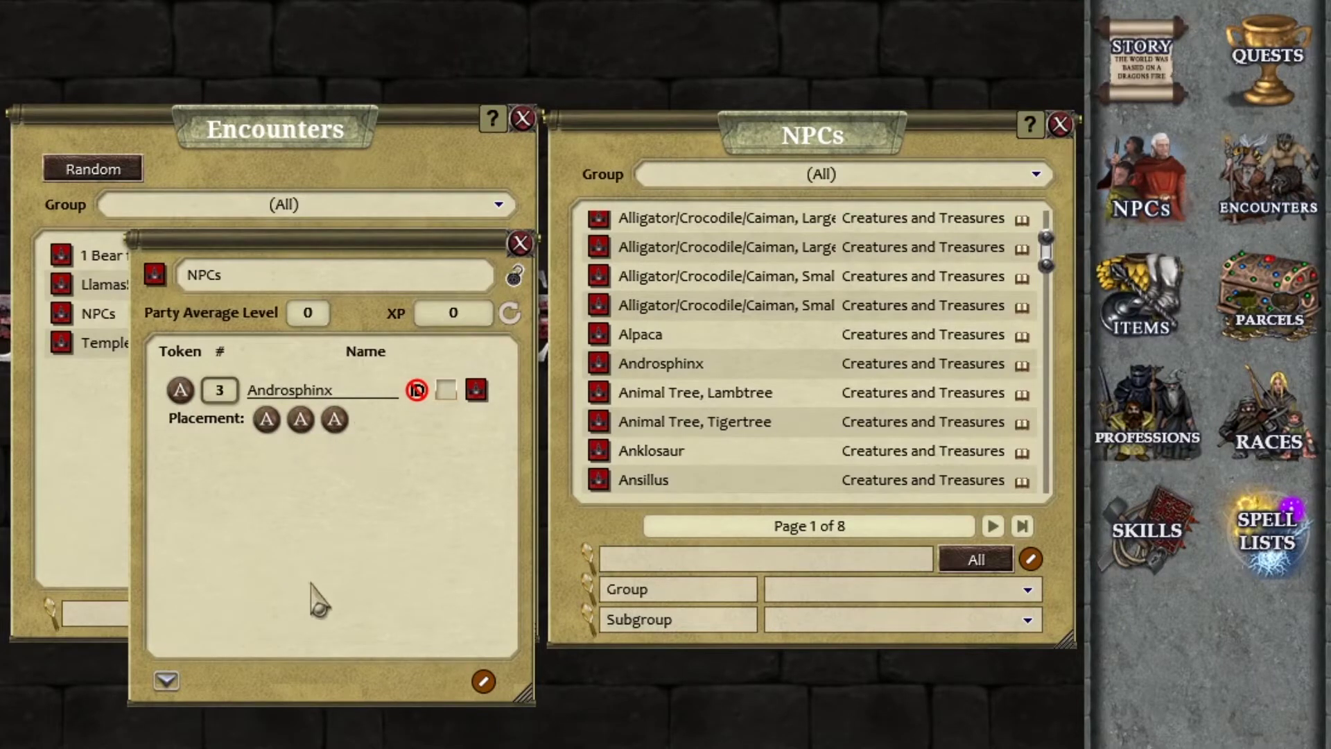
pyautogui.click(520, 243)
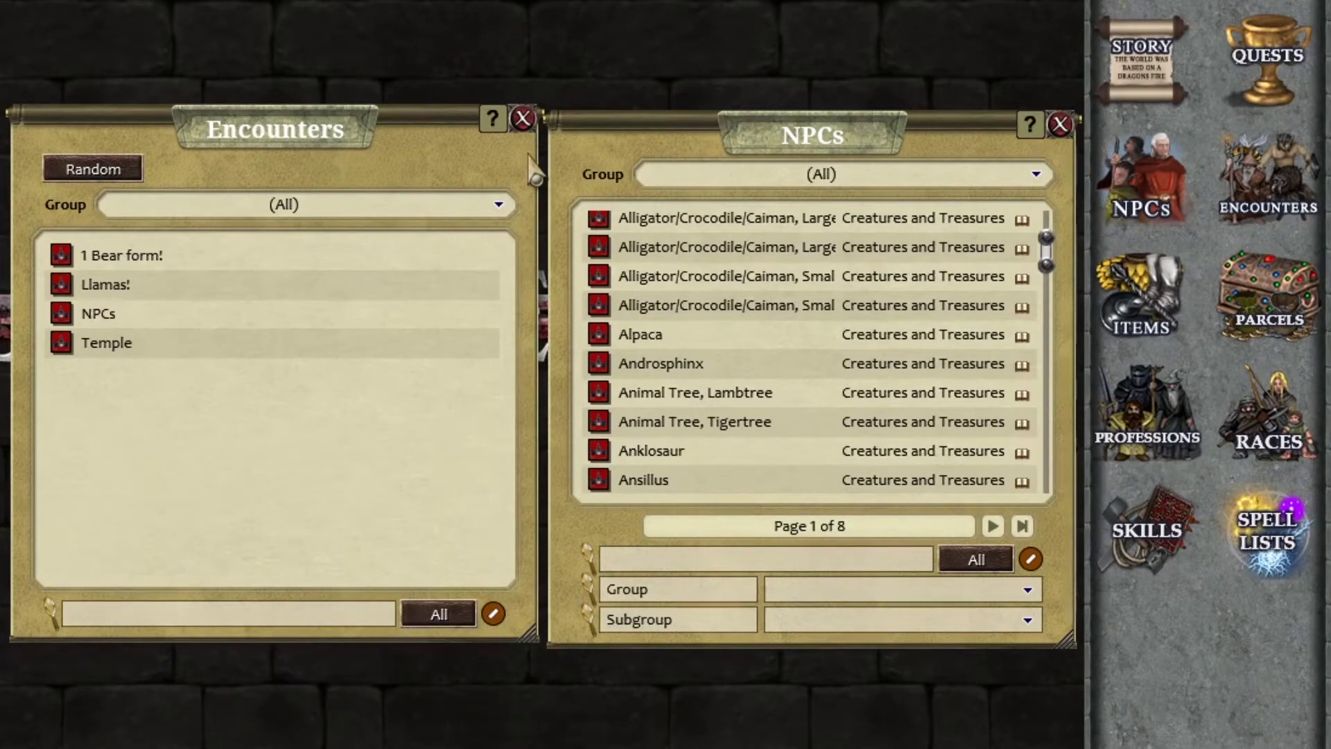
pyautogui.click(522, 119)
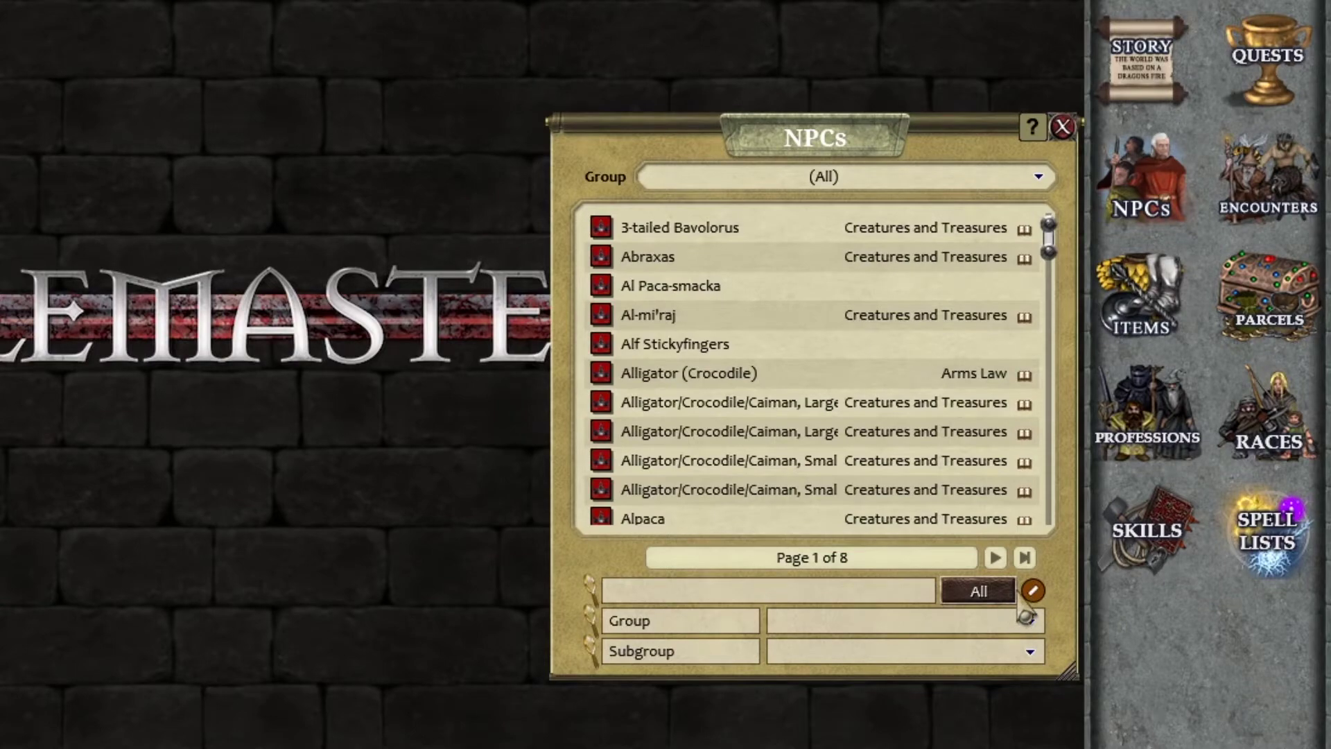
# Create two new blank NPC records from the NPC list and close their sheets.
pyautogui.click(1033, 591)
pyautogui.click(1002, 590)
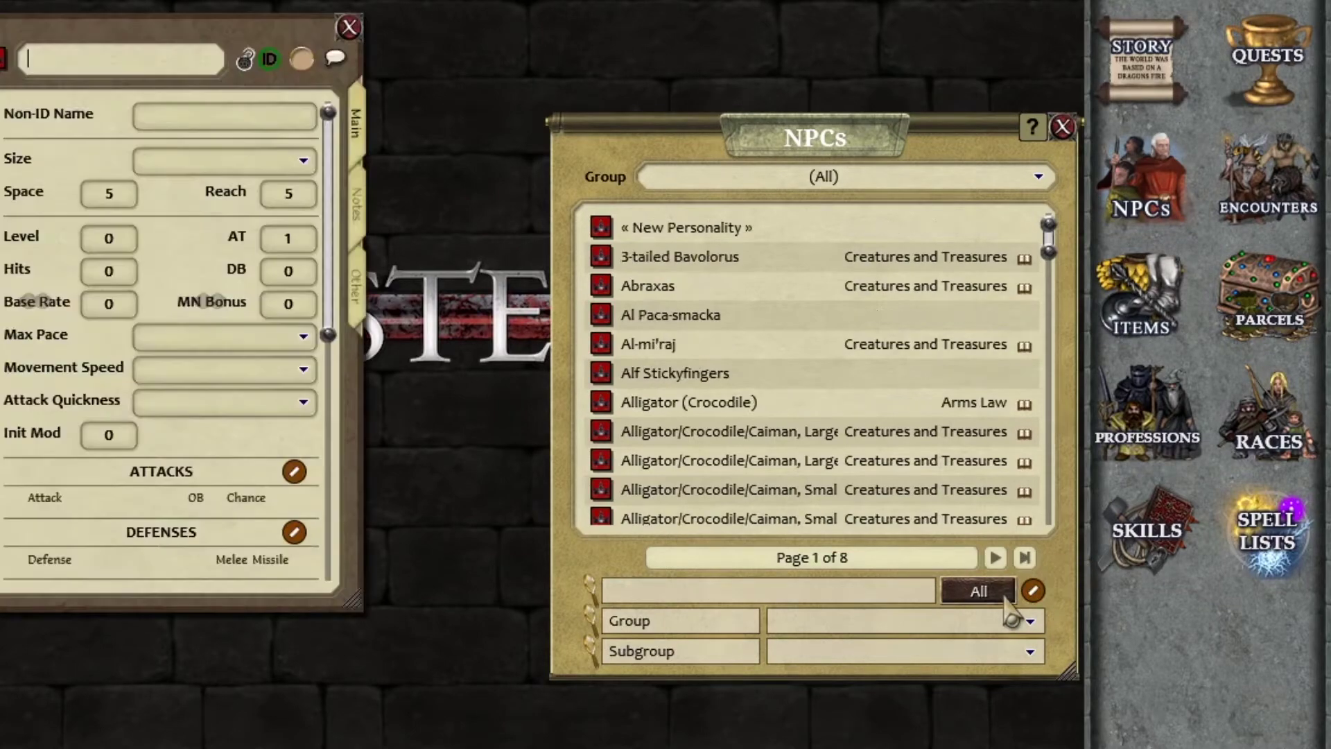
pyautogui.moveTo(118, 45); pyautogui.dragTo(797, 184)
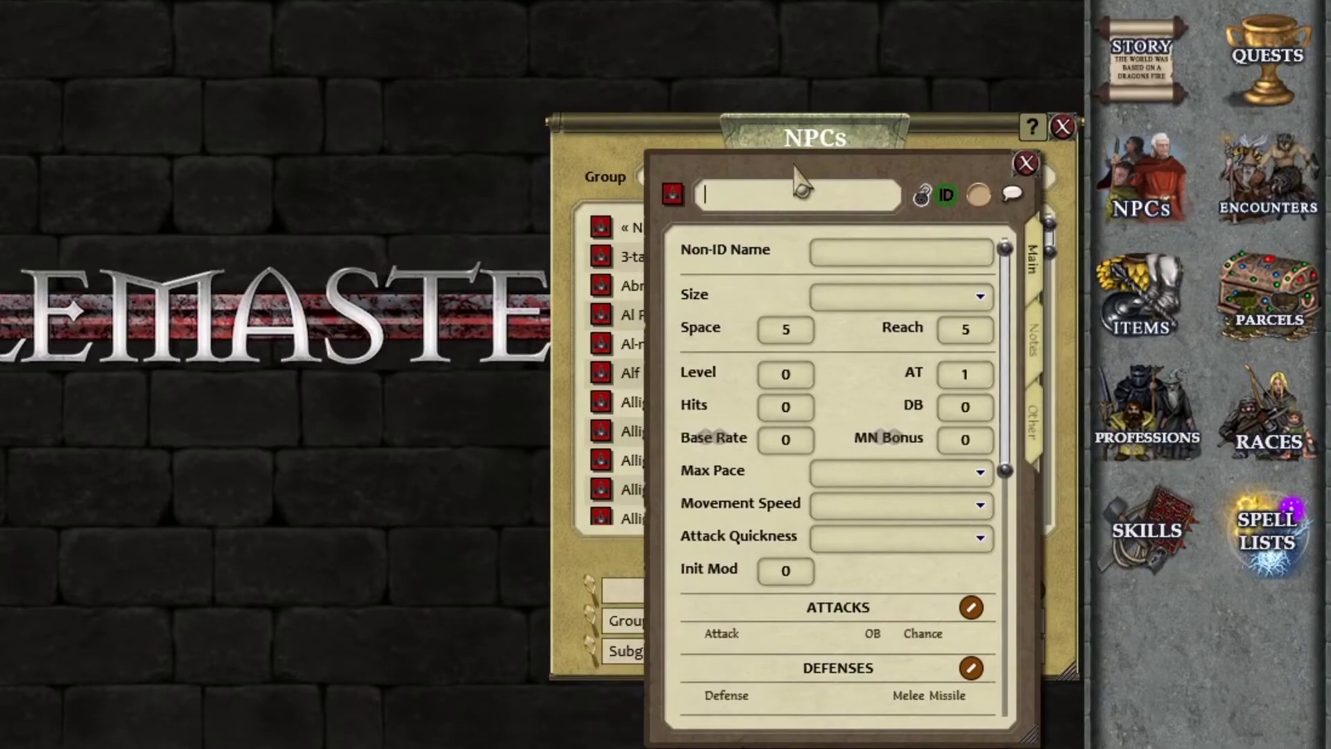
pyautogui.click(1026, 164)
pyautogui.rightClick(778, 300)
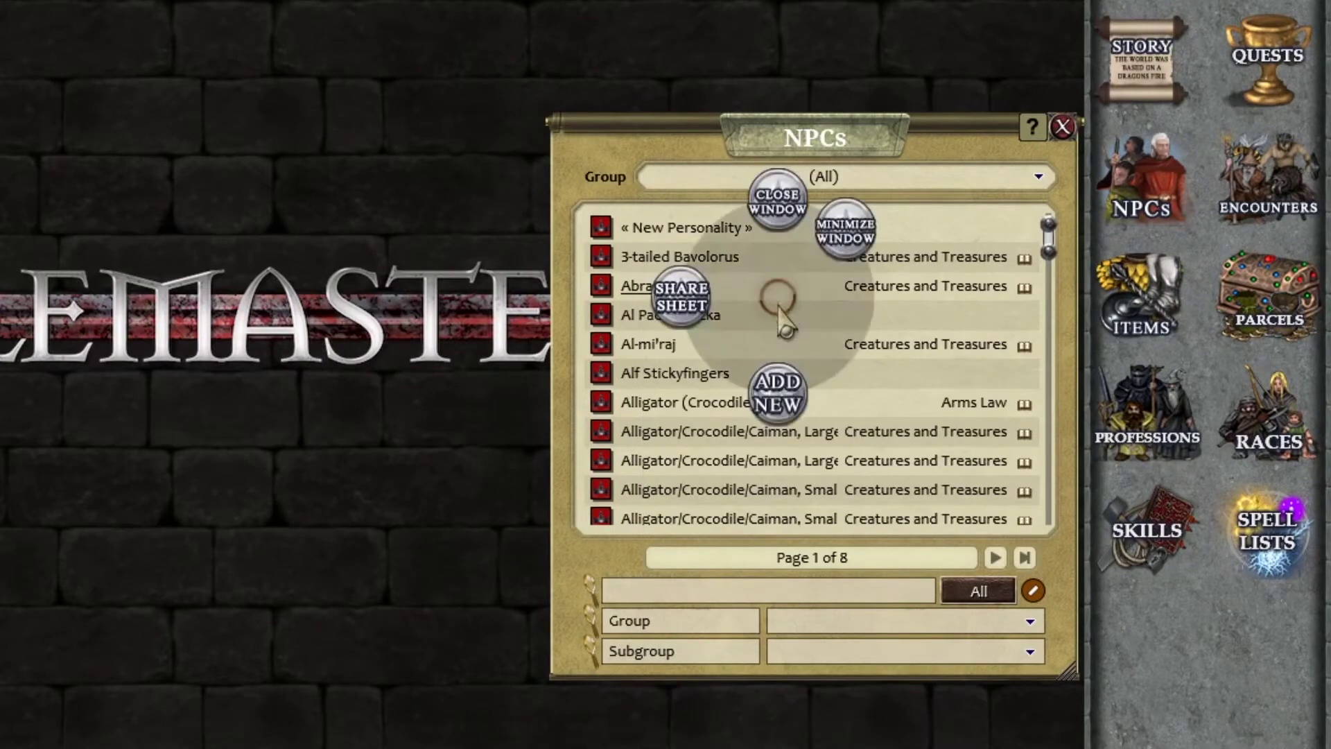
pyautogui.click(777, 406)
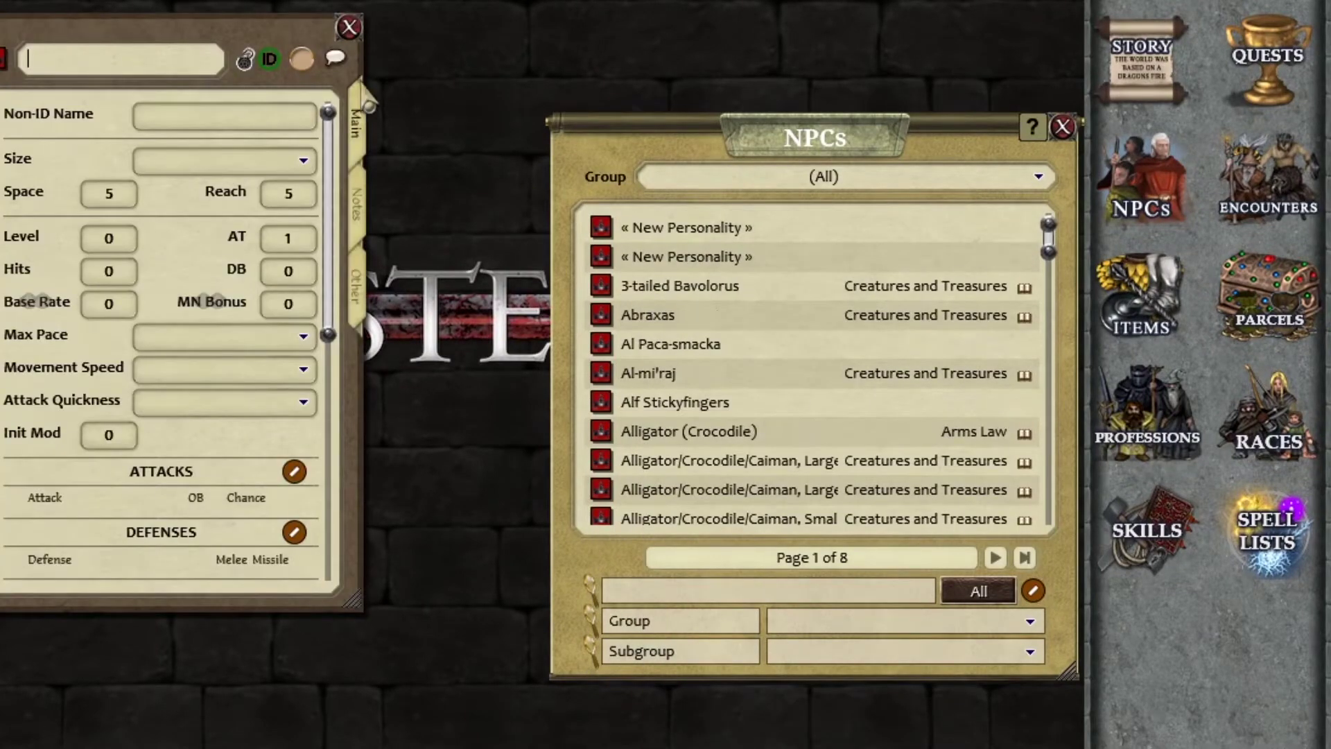
pyautogui.click(348, 25)
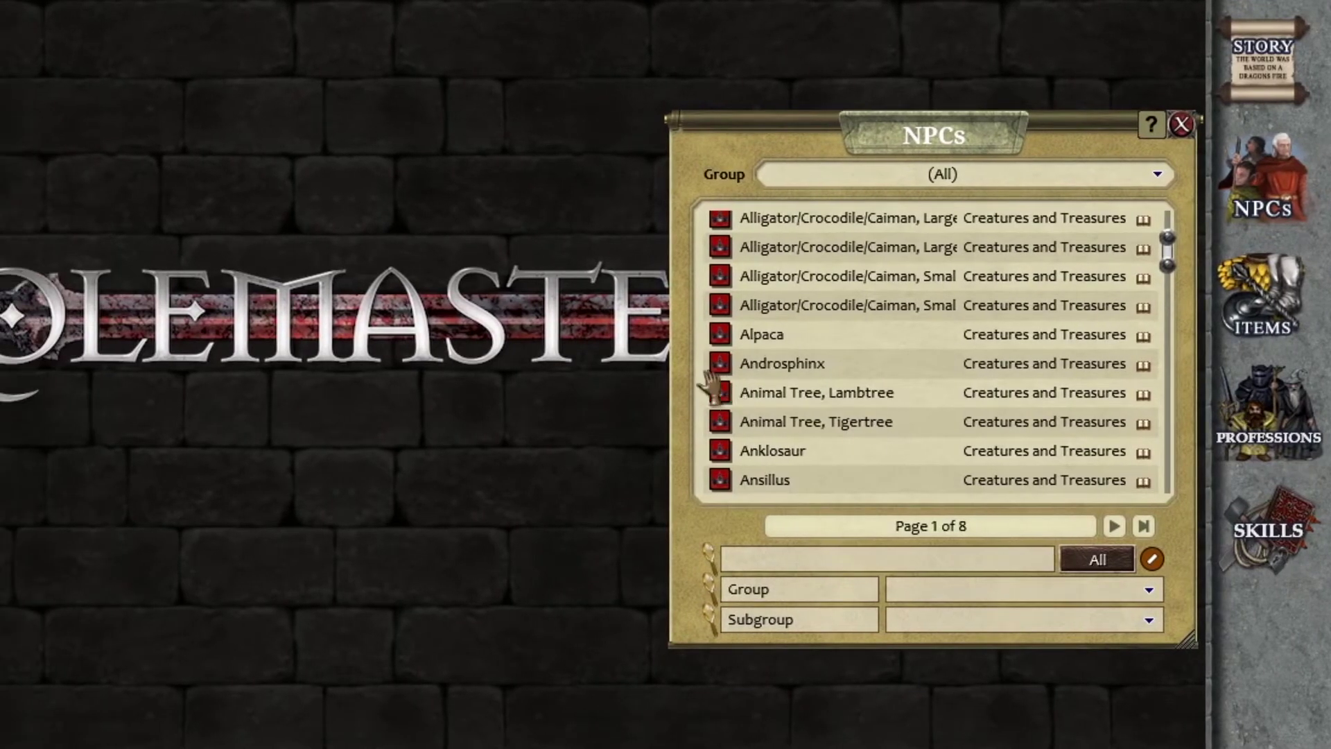
# Review the main details of the Androsphinx record and close it.
pyautogui.click(660, 364)
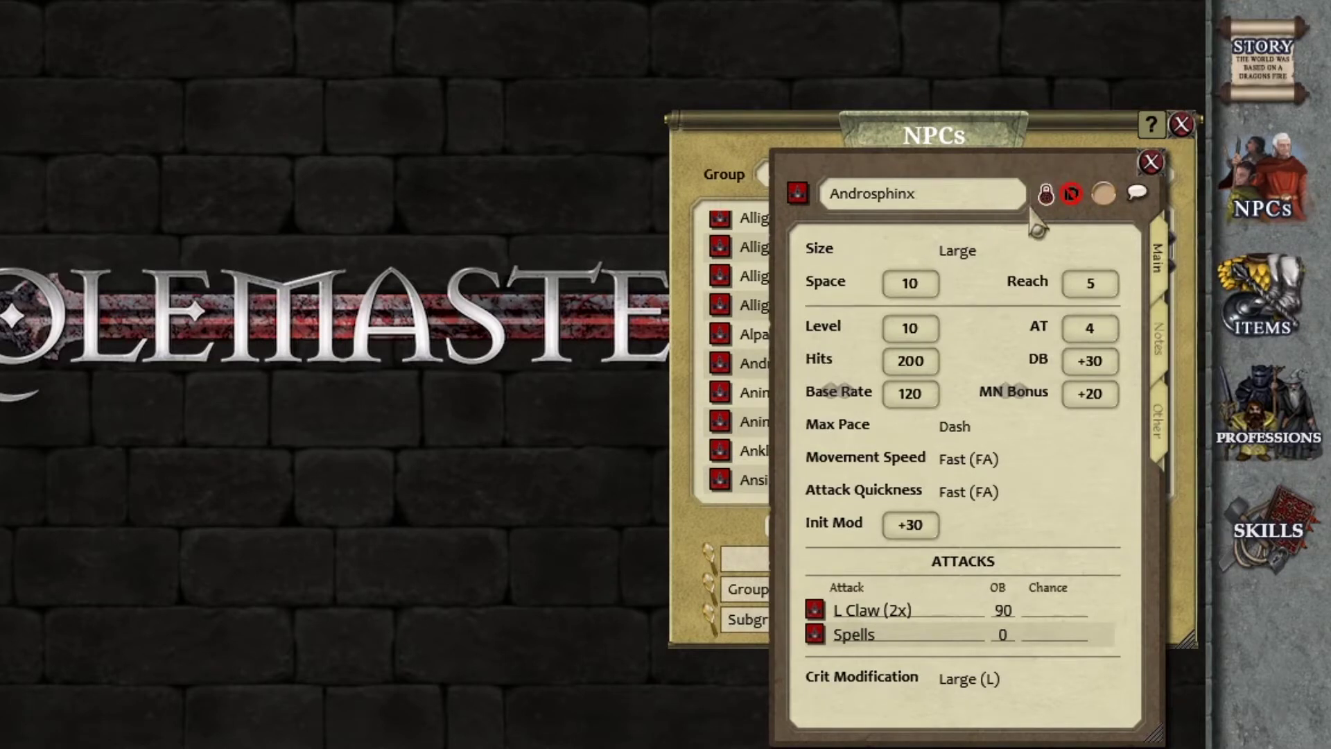
pyautogui.click(1151, 162)
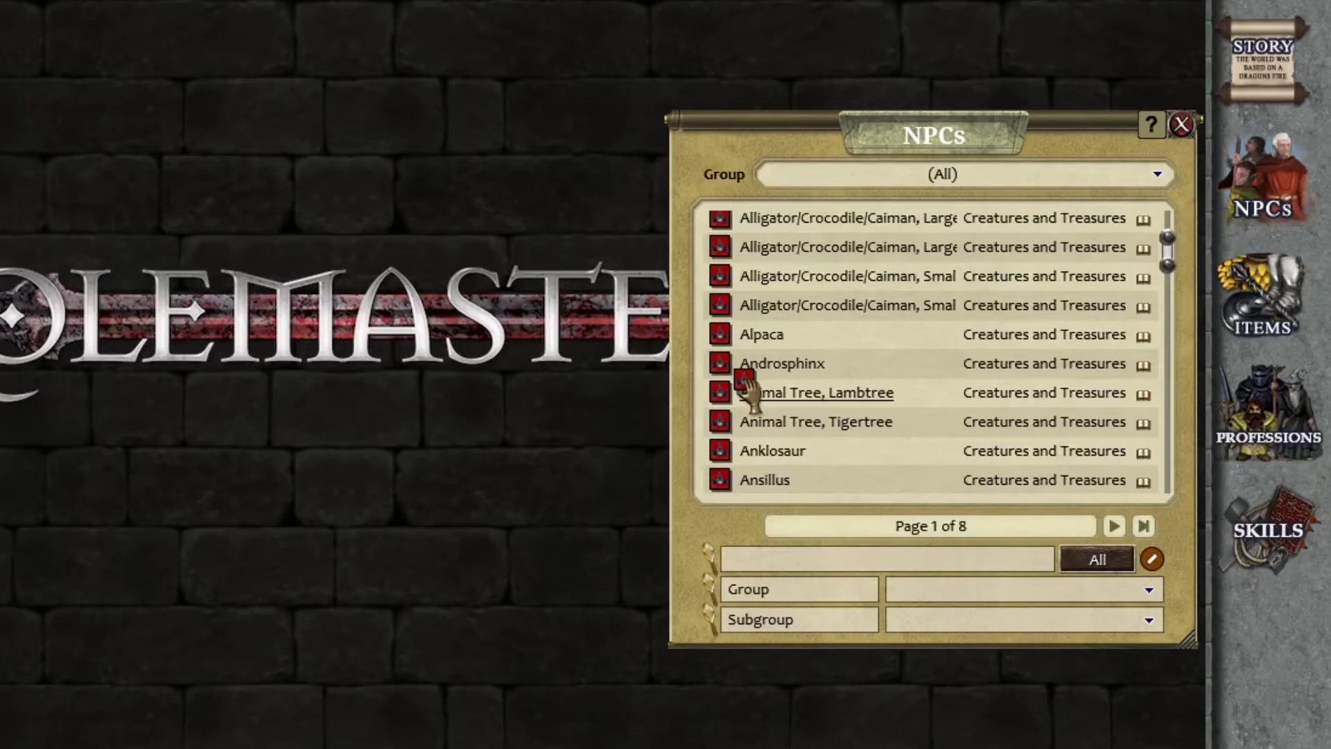
pyautogui.scroll(3, 748, 397)
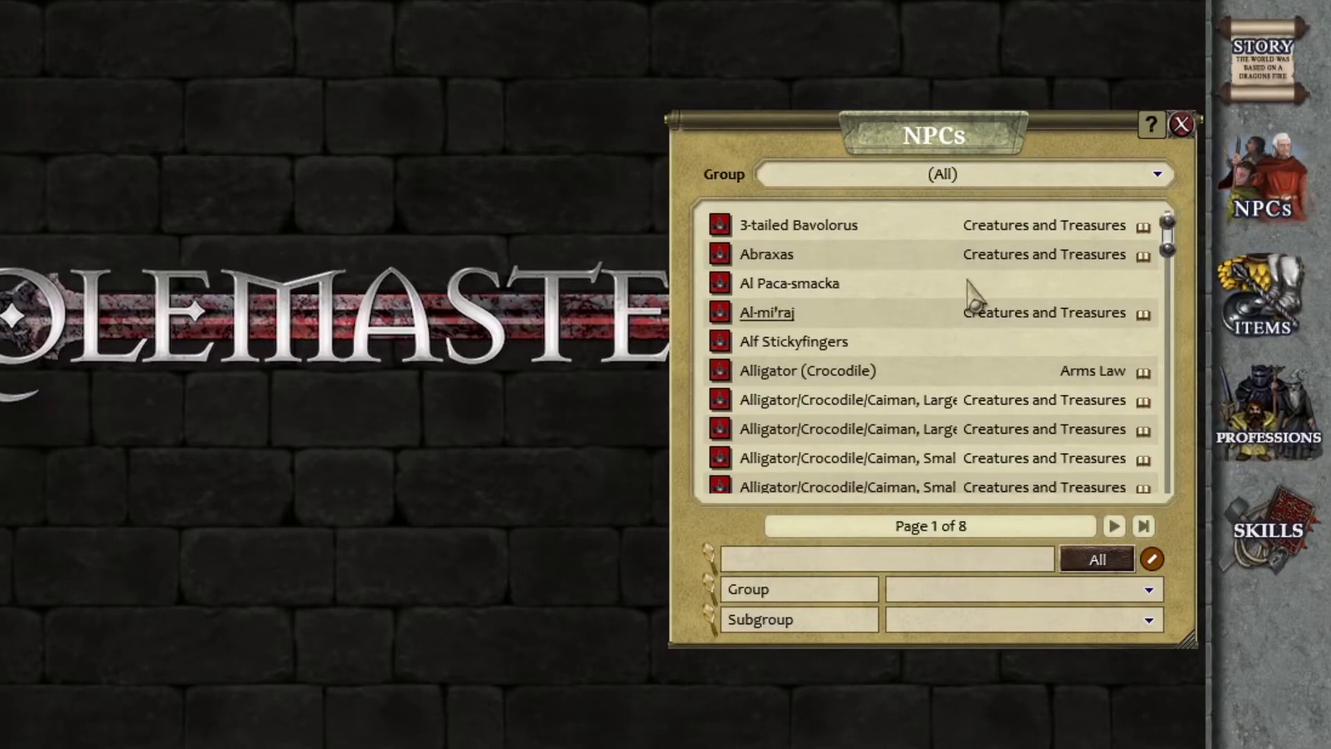
# Filter the NPC list to the (Uncategorized) group, open the Androsphinx record and unlock it for editing.
pyautogui.click(1158, 176)
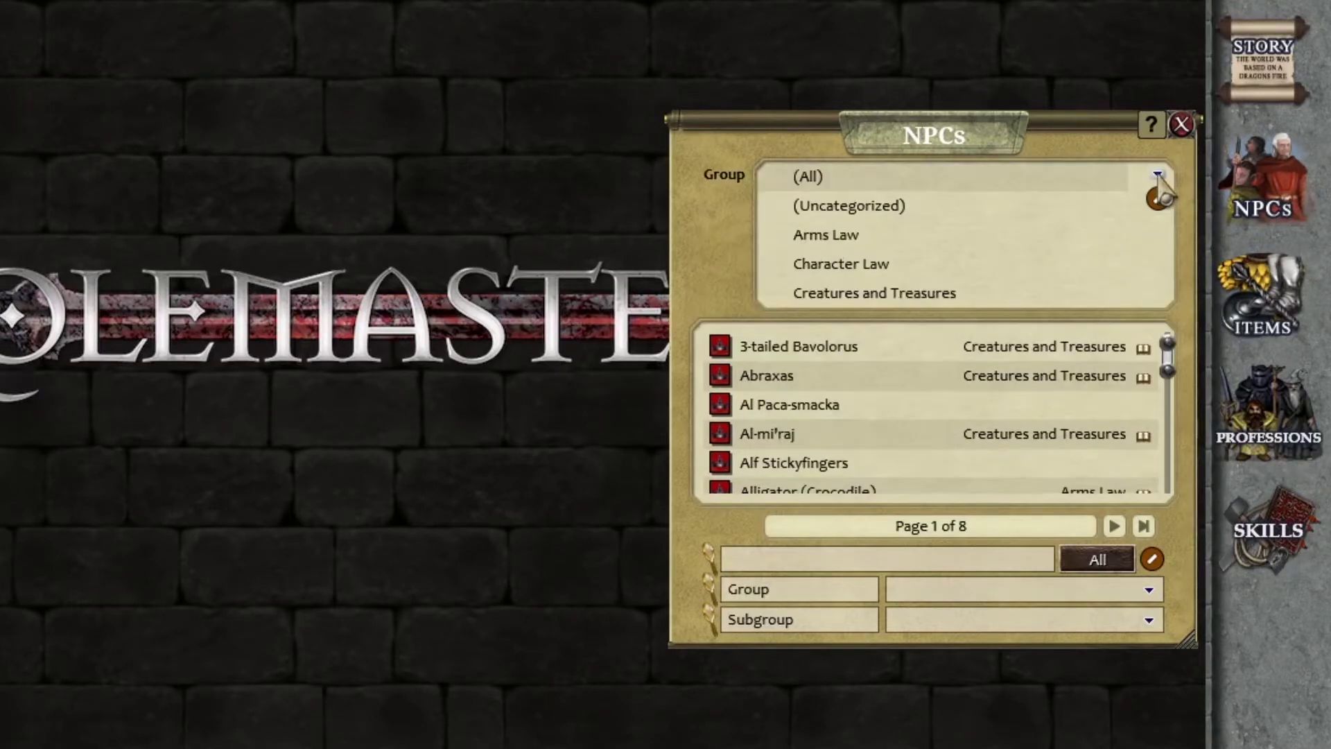
pyautogui.click(831, 208)
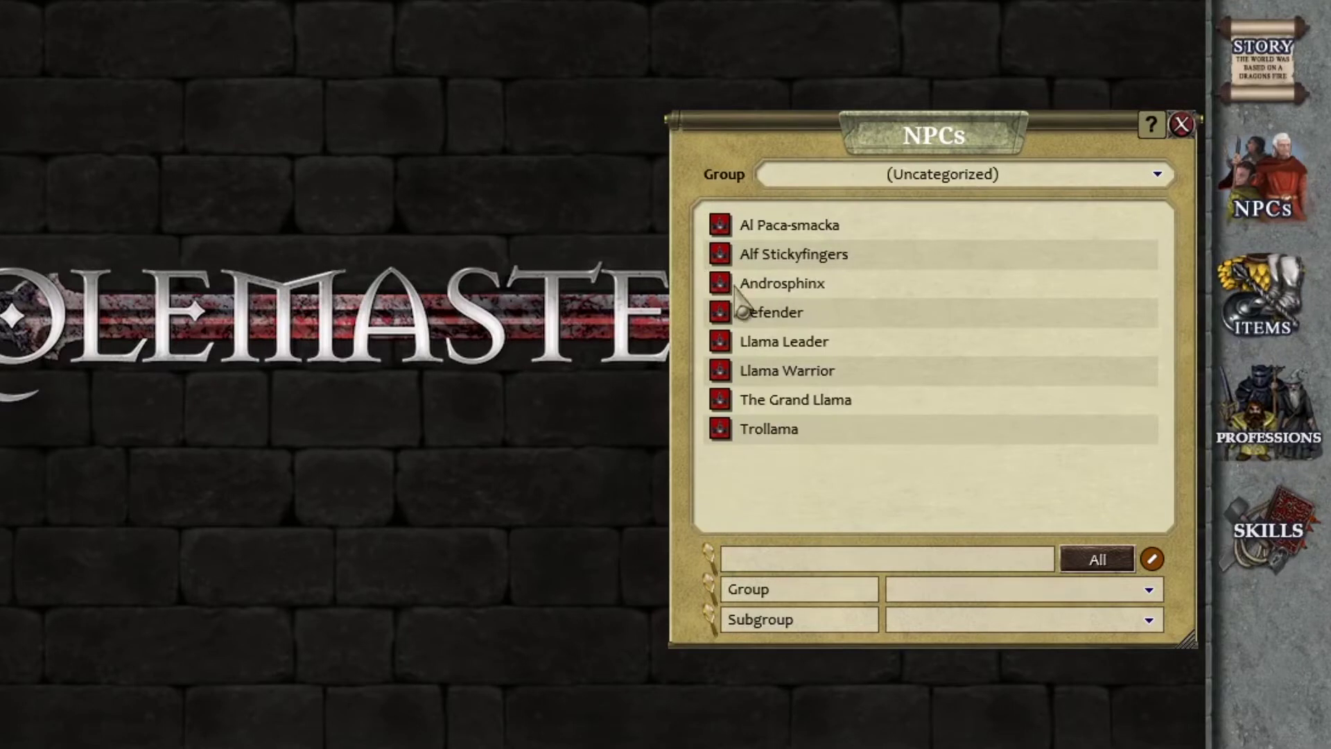
pyautogui.click(724, 292)
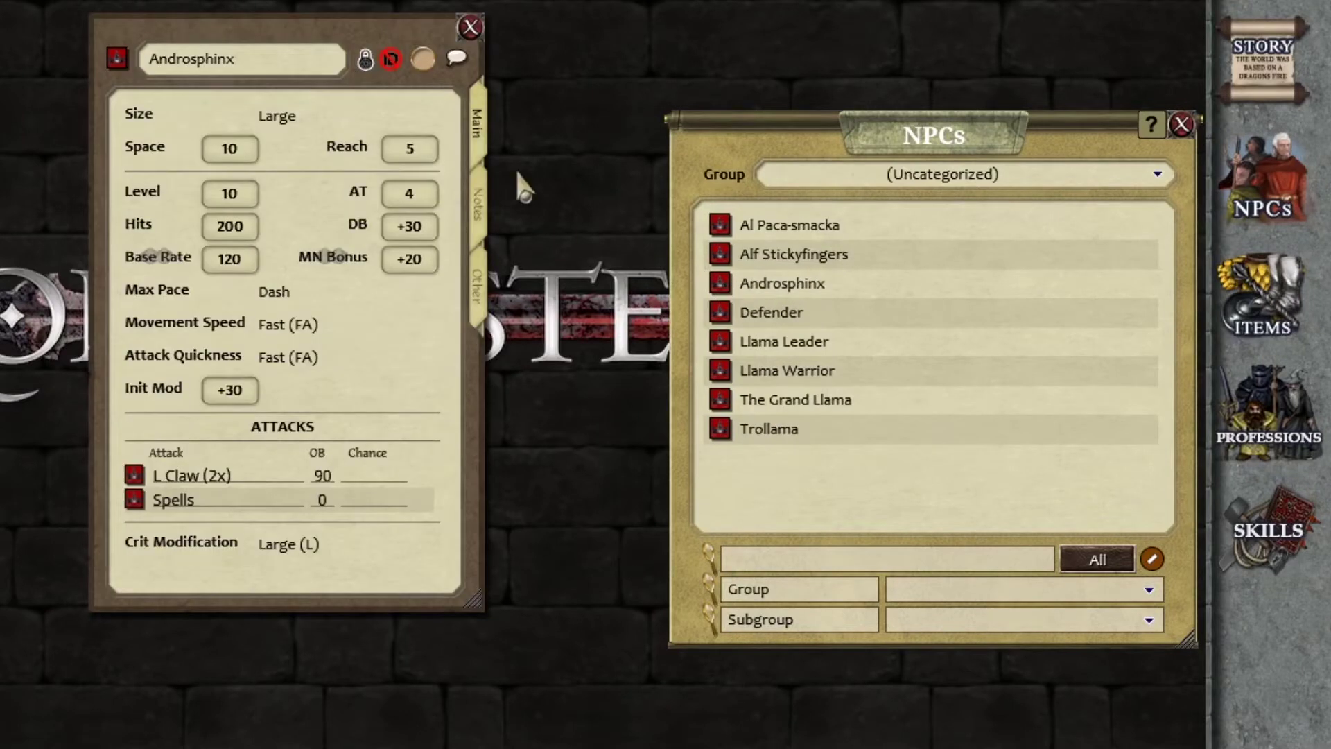
pyautogui.moveTo(340, 23); pyautogui.dragTo(1027, 167)
pyautogui.click(1055, 179)
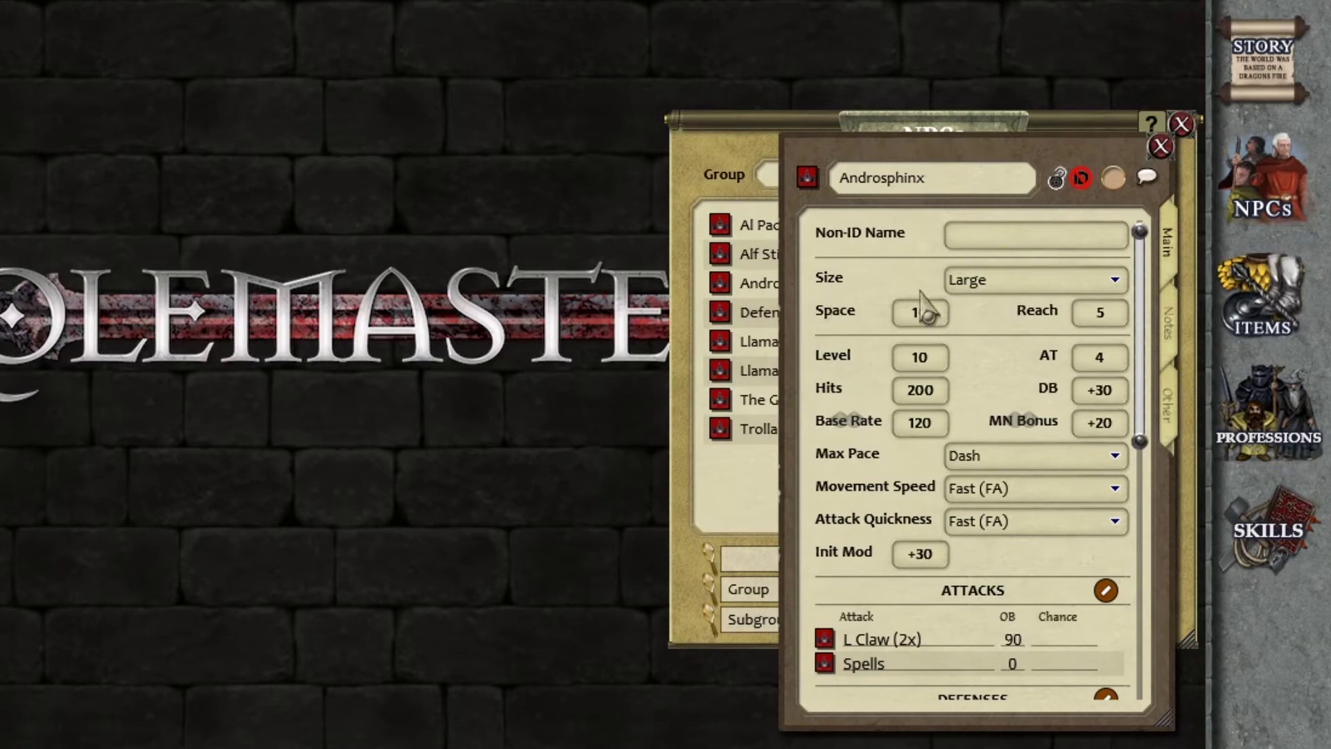
# Examine the Androsphinx's editable statistics and the choices for Size, Max Pace and Movement Speed.
pyautogui.click(1116, 280)
pyautogui.click(1121, 292)
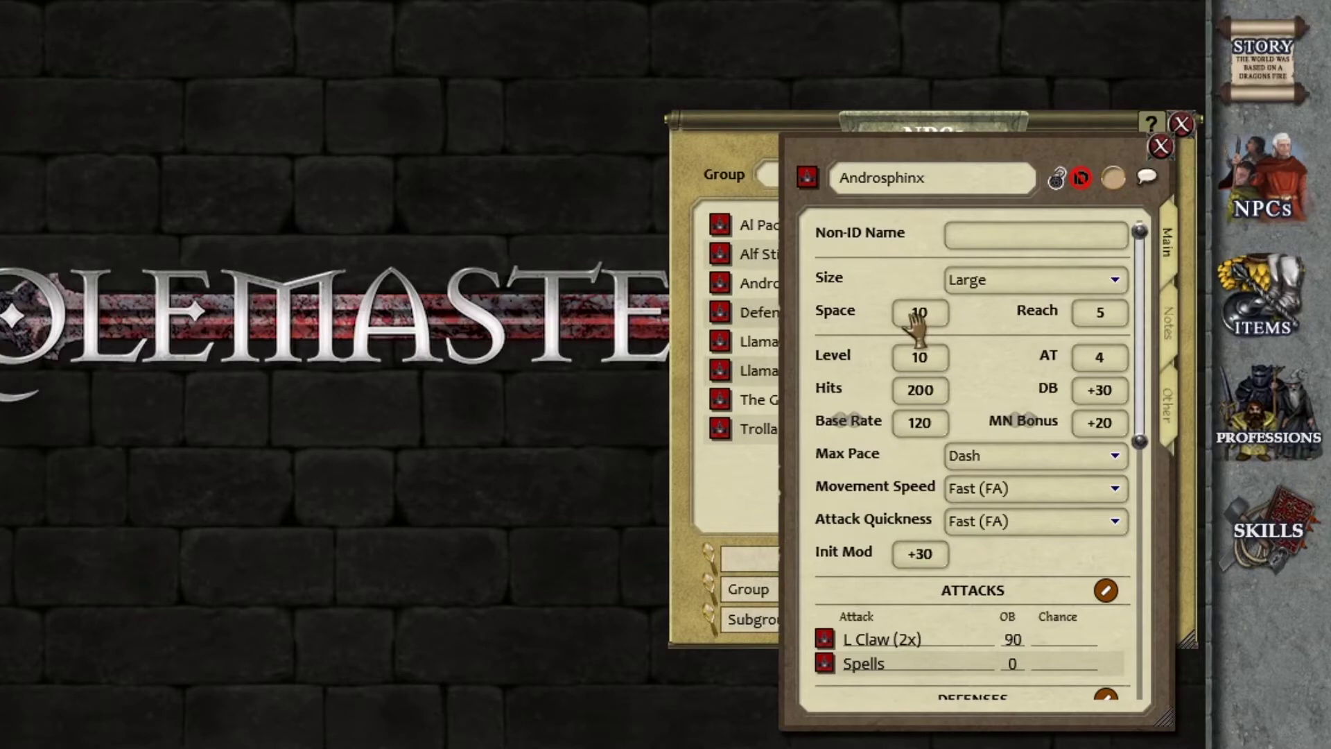
pyautogui.click(1098, 313)
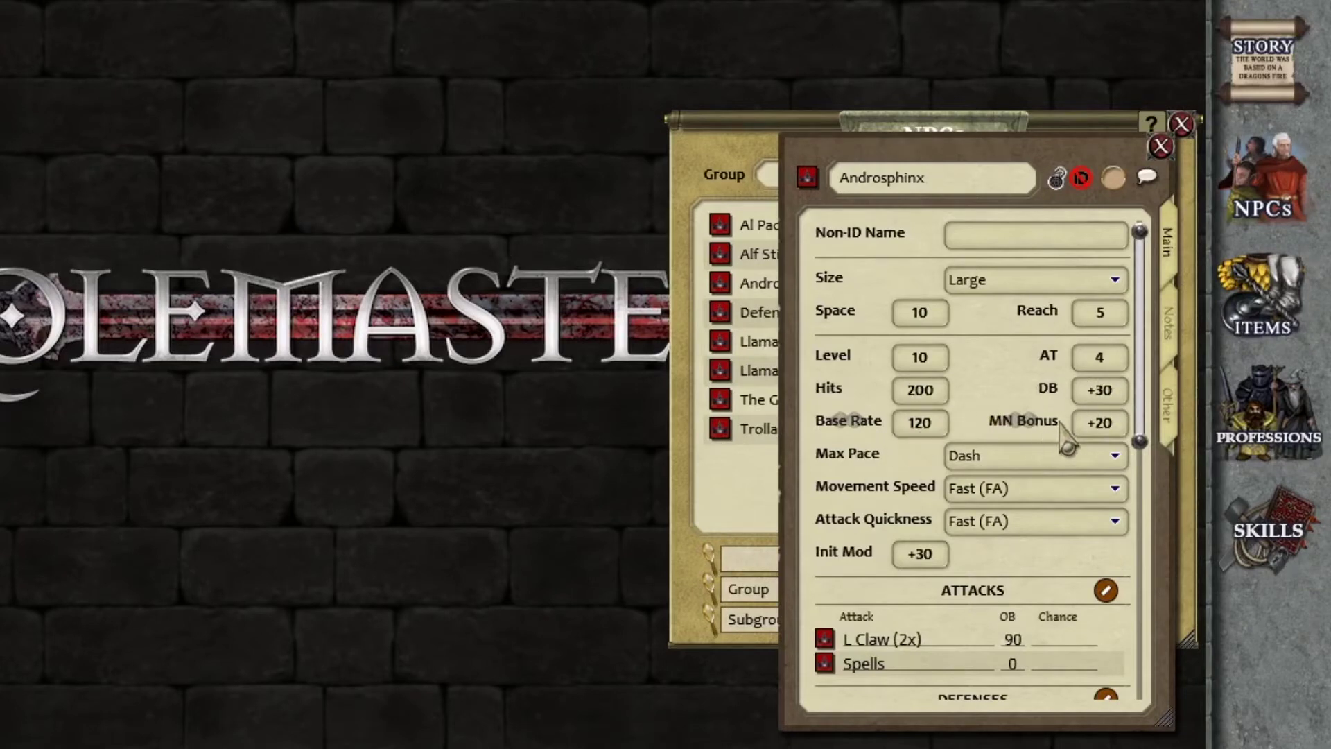
pyautogui.click(1116, 456)
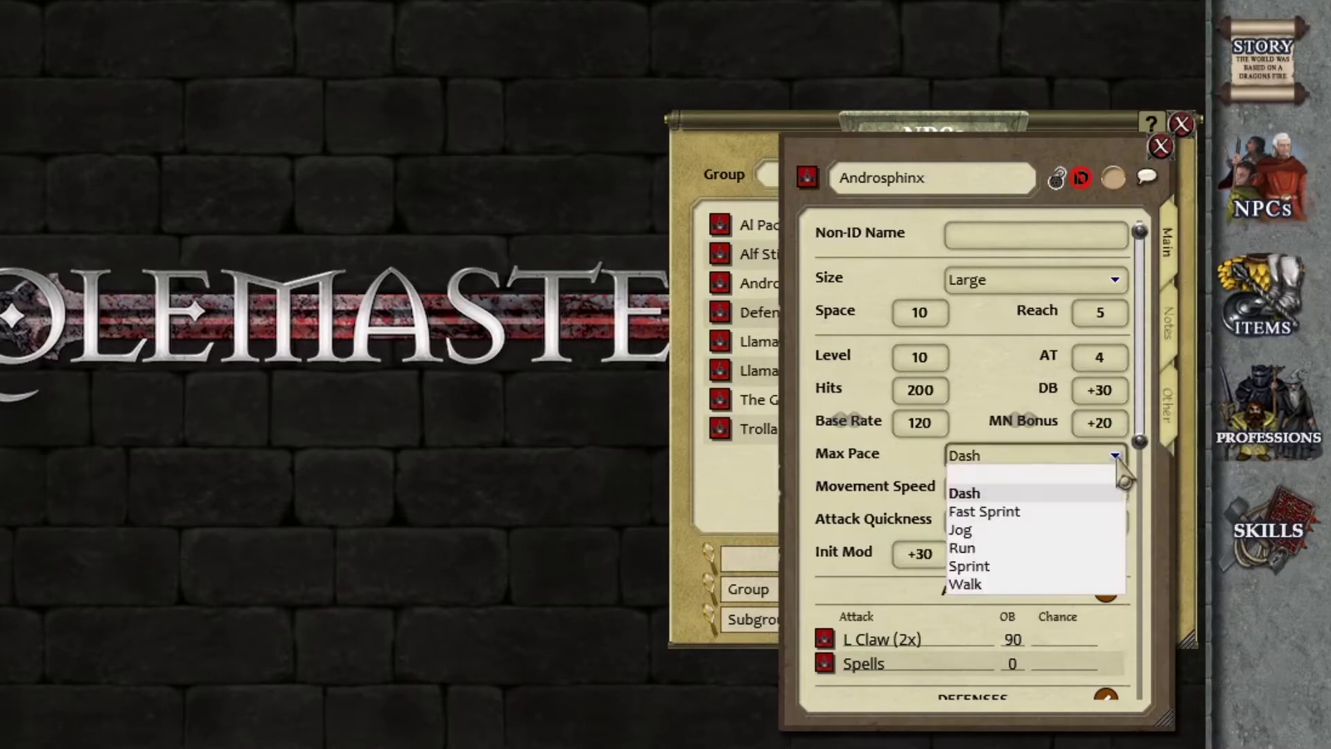
pyautogui.click(1121, 468)
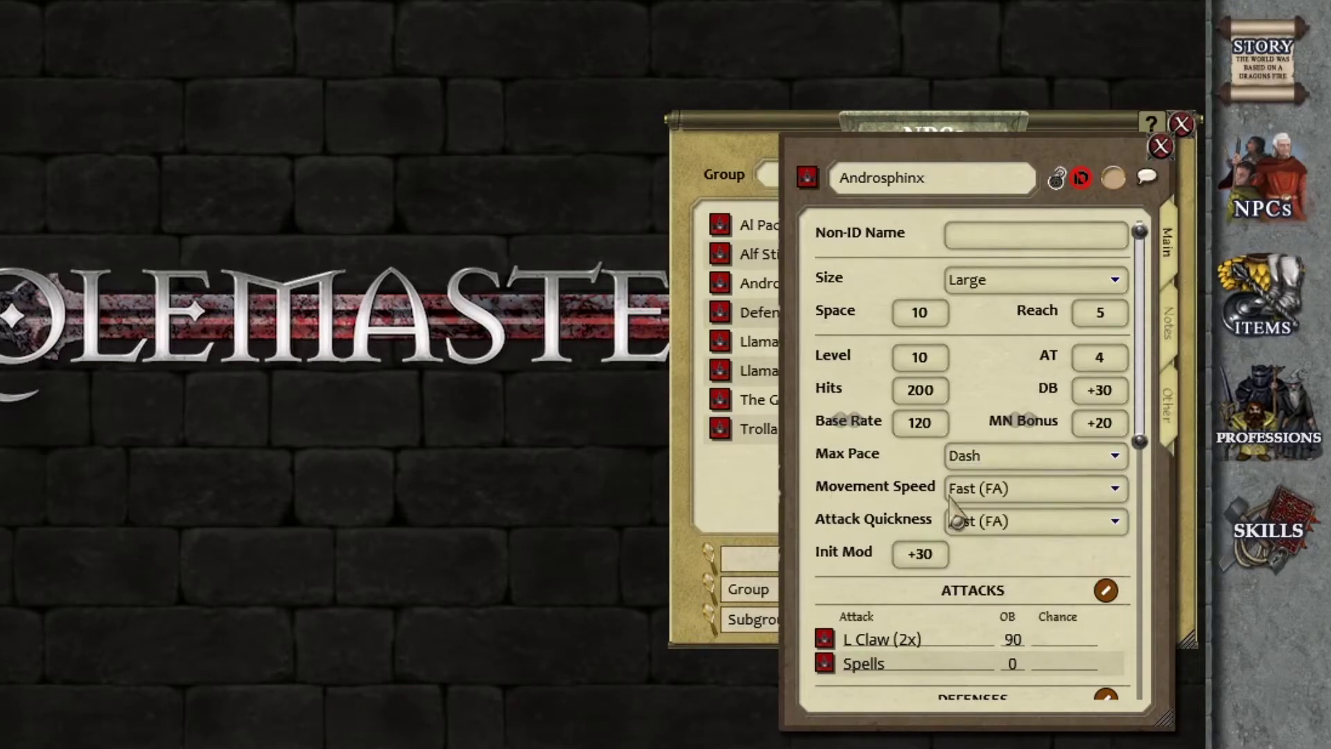
pyautogui.click(1115, 489)
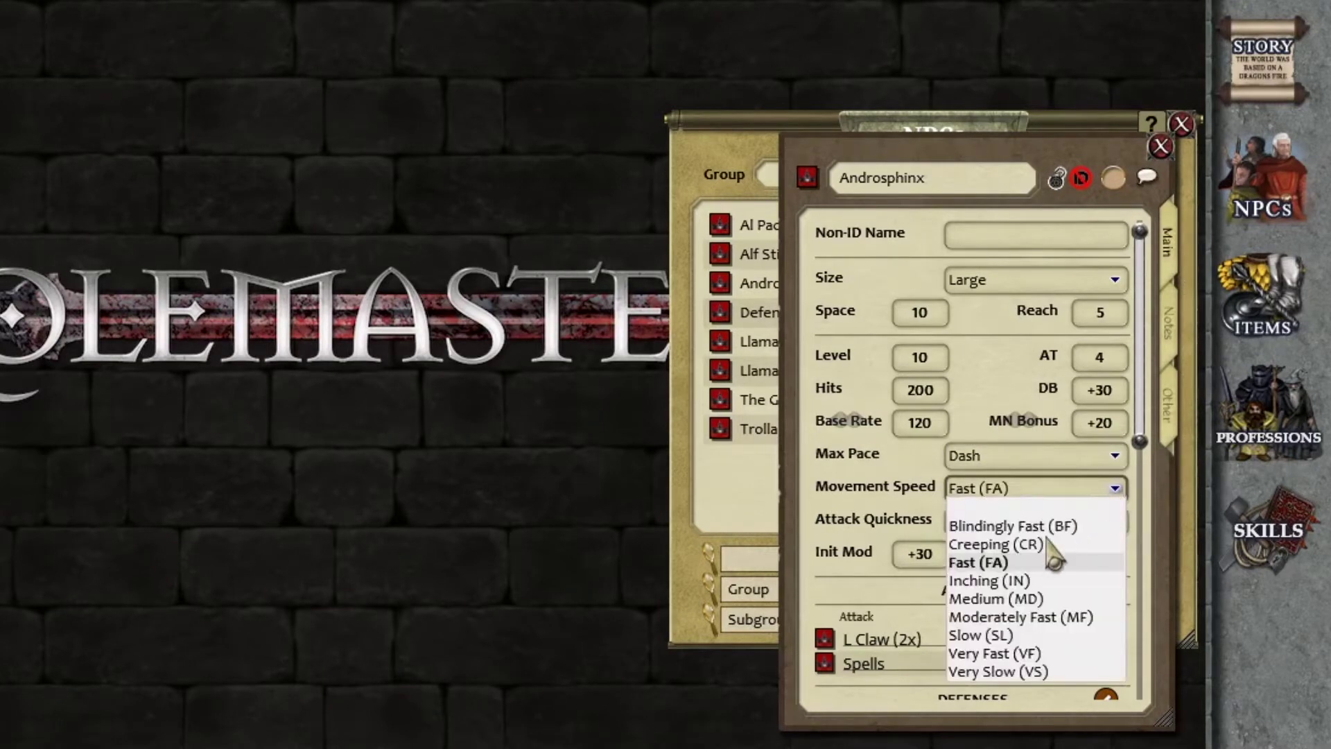
pyautogui.scroll(-5, 1139, 509)
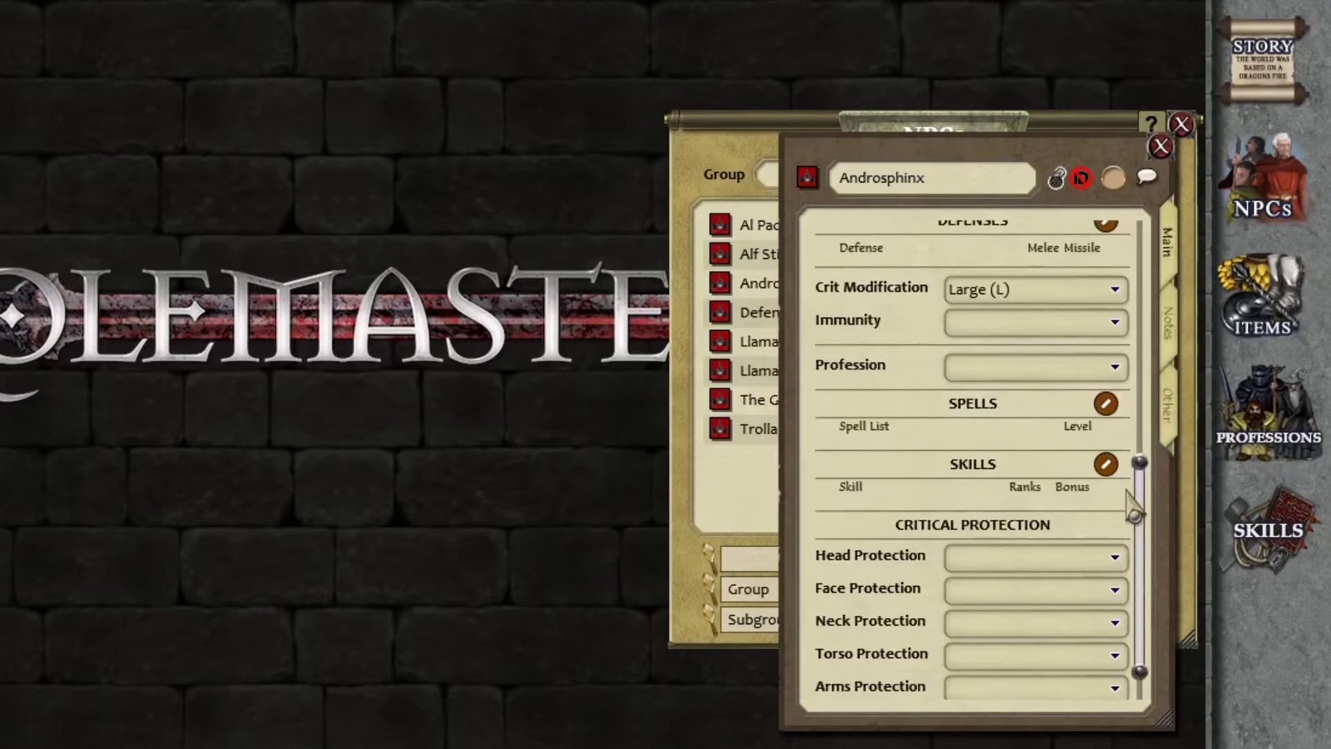
pyautogui.scroll(4, 1139, 510)
pyautogui.scroll(1, 1131, 295)
pyautogui.click(990, 497)
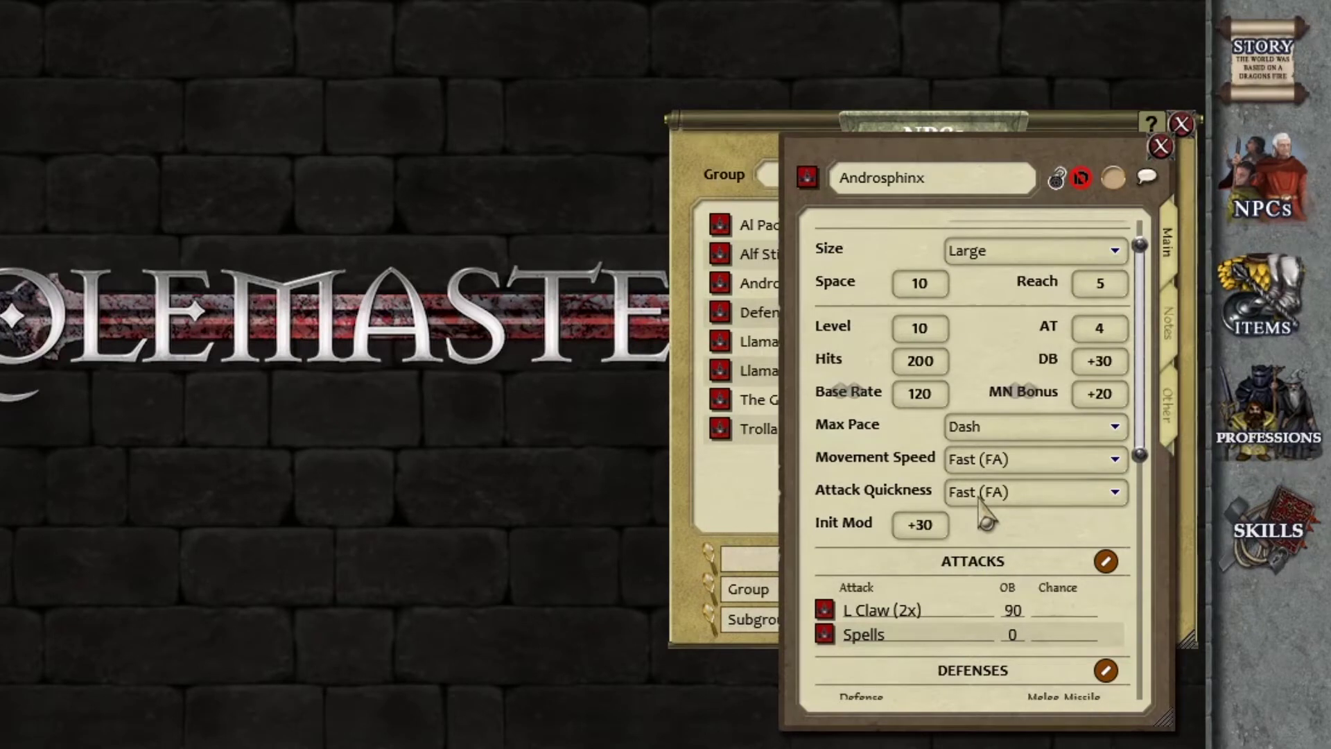
# Try Slow (SL) and a blank value for the Androsphinx's Attack Quickness, and set it back to Fast (FA).
pyautogui.click(1114, 493)
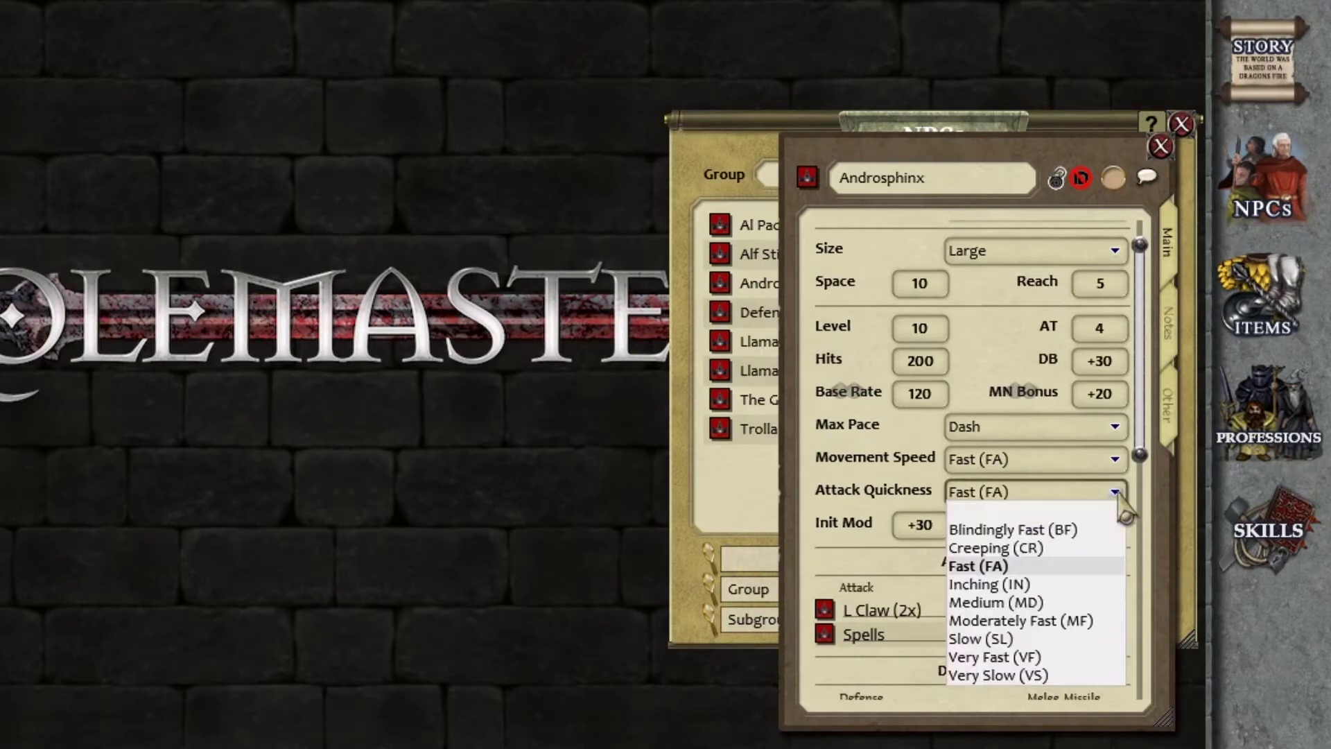
pyautogui.click(980, 639)
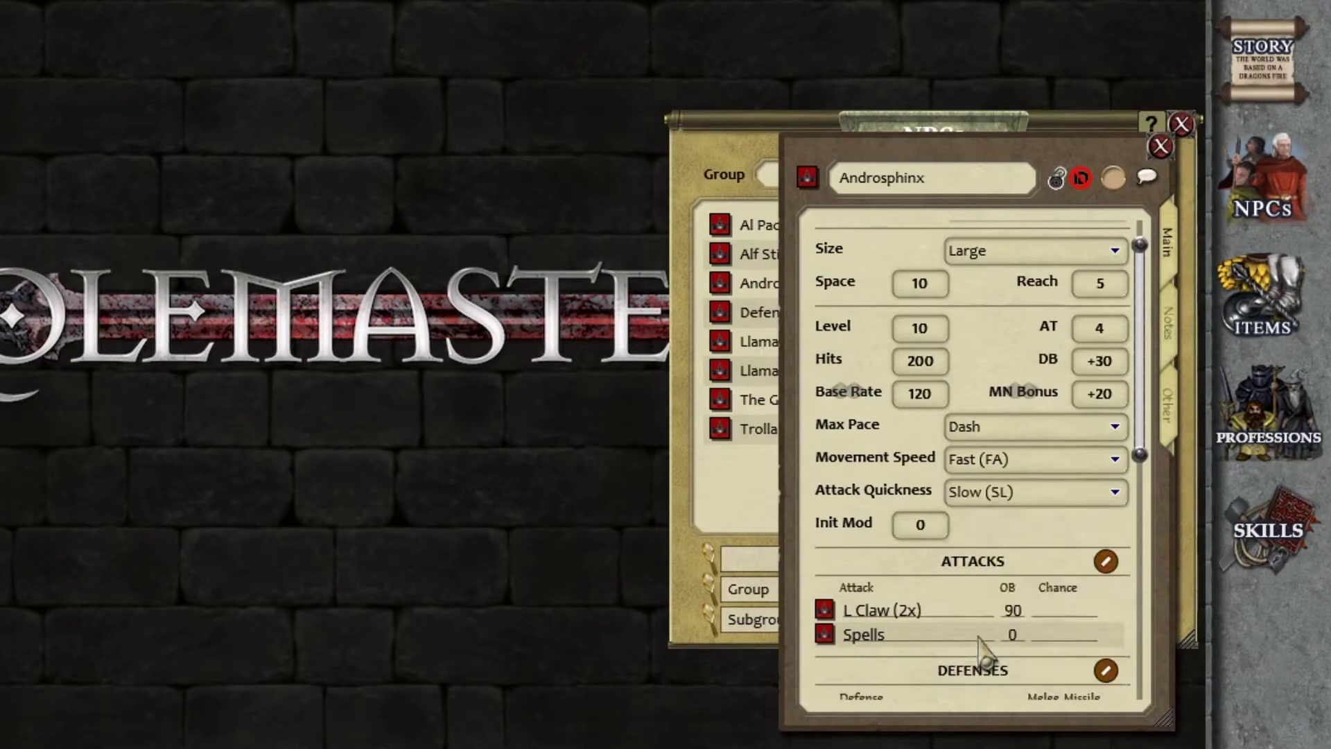
pyautogui.click(1115, 492)
pyautogui.click(991, 531)
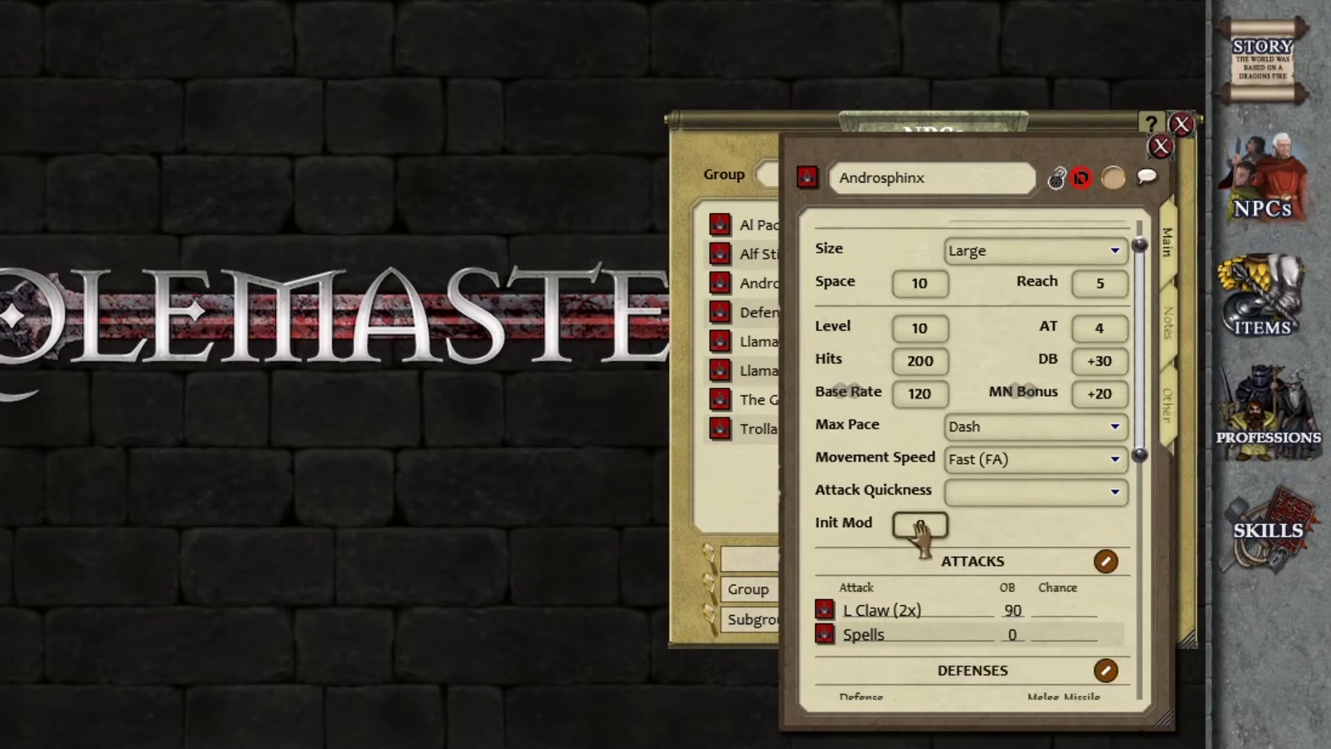
pyautogui.click(1114, 492)
pyautogui.click(971, 567)
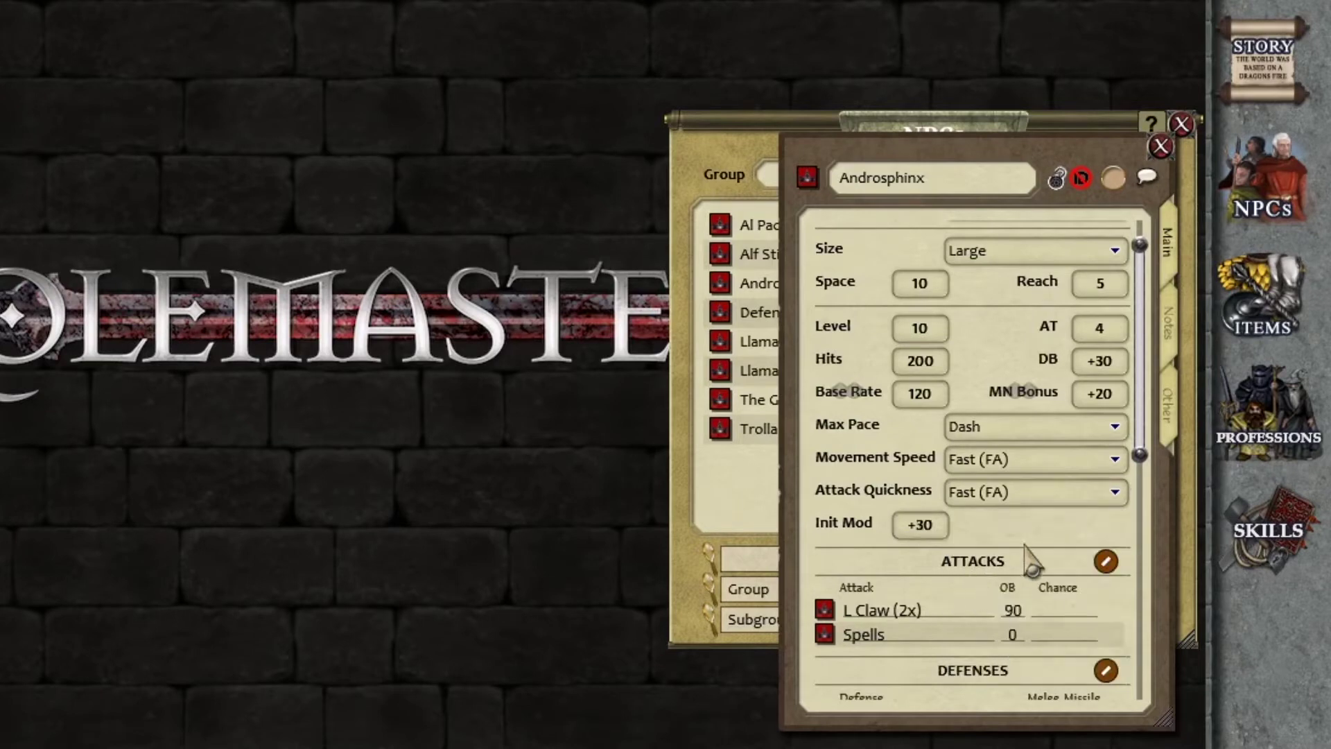
# Add a new blank attack to the Androsphinx's Attacks list and open its item record over the NPC sheet.
pyautogui.scroll(-3, 1043, 531)
pyautogui.scroll(-4, 1047, 535)
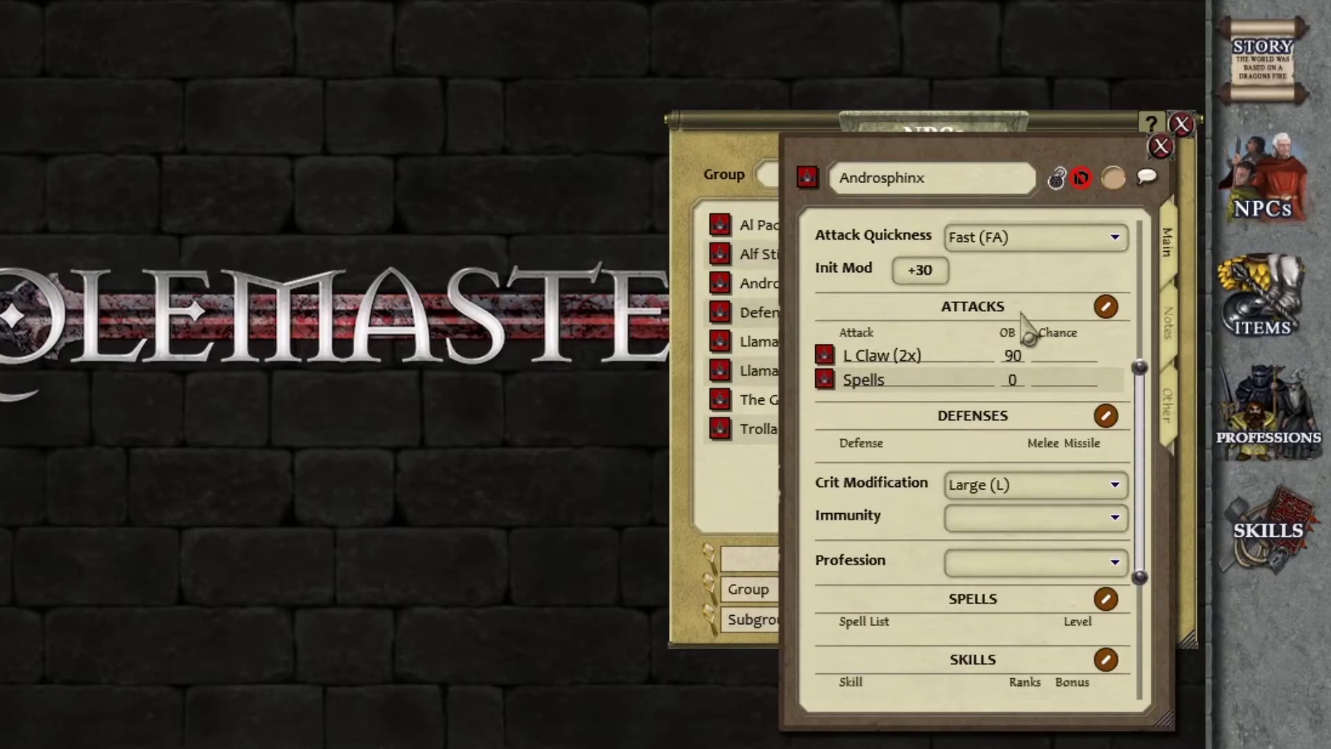
pyautogui.click(1106, 305)
pyautogui.click(1076, 306)
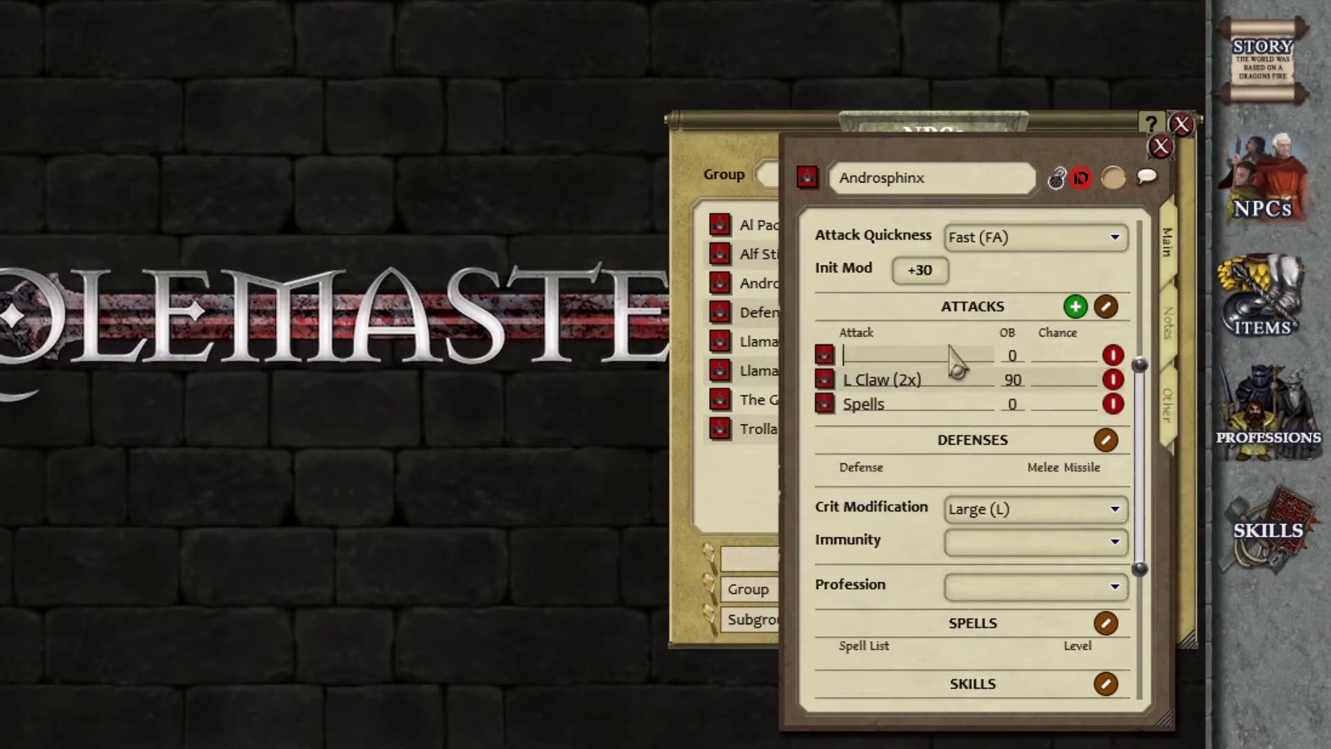
pyautogui.click(825, 355)
pyautogui.moveTo(463, 104); pyautogui.dragTo(1122, 265)
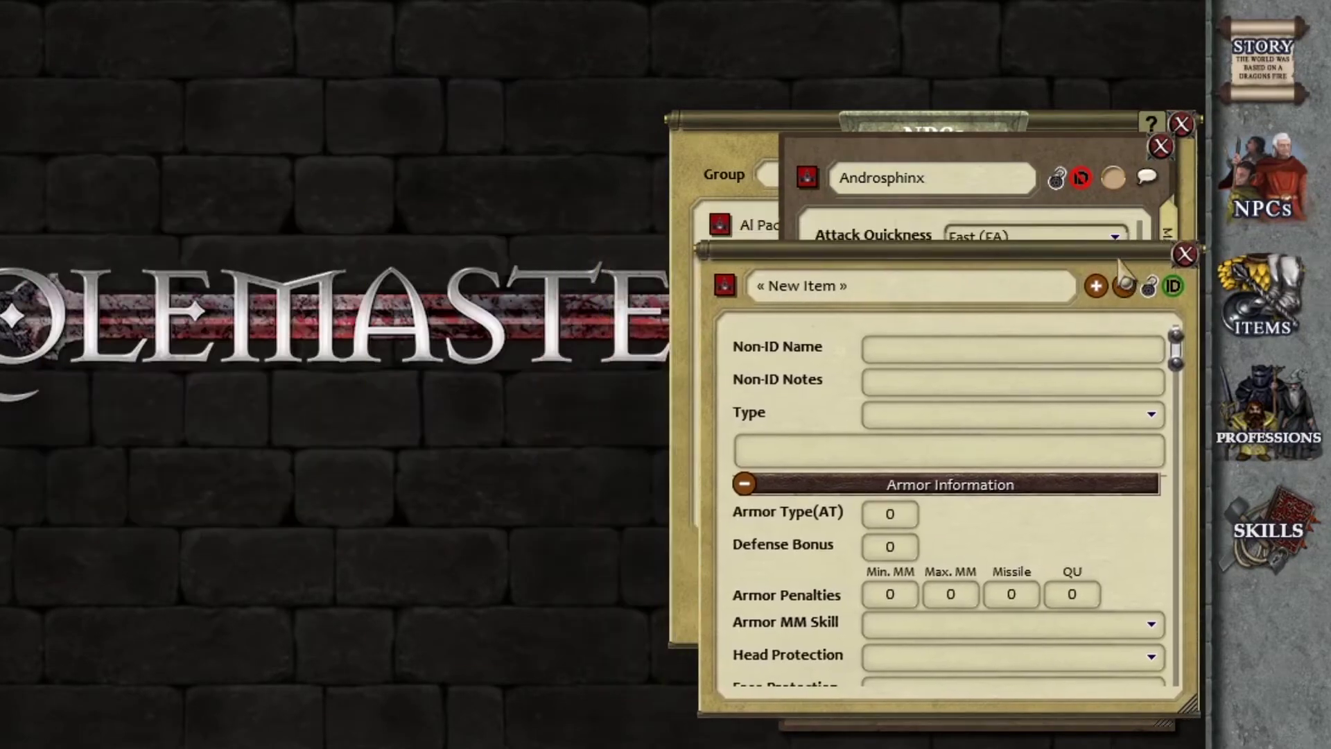
# Set the new attack item's Type to Natural Weapon.
pyautogui.click(1151, 414)
pyautogui.scroll(-4, 1047, 583)
pyautogui.click(923, 472)
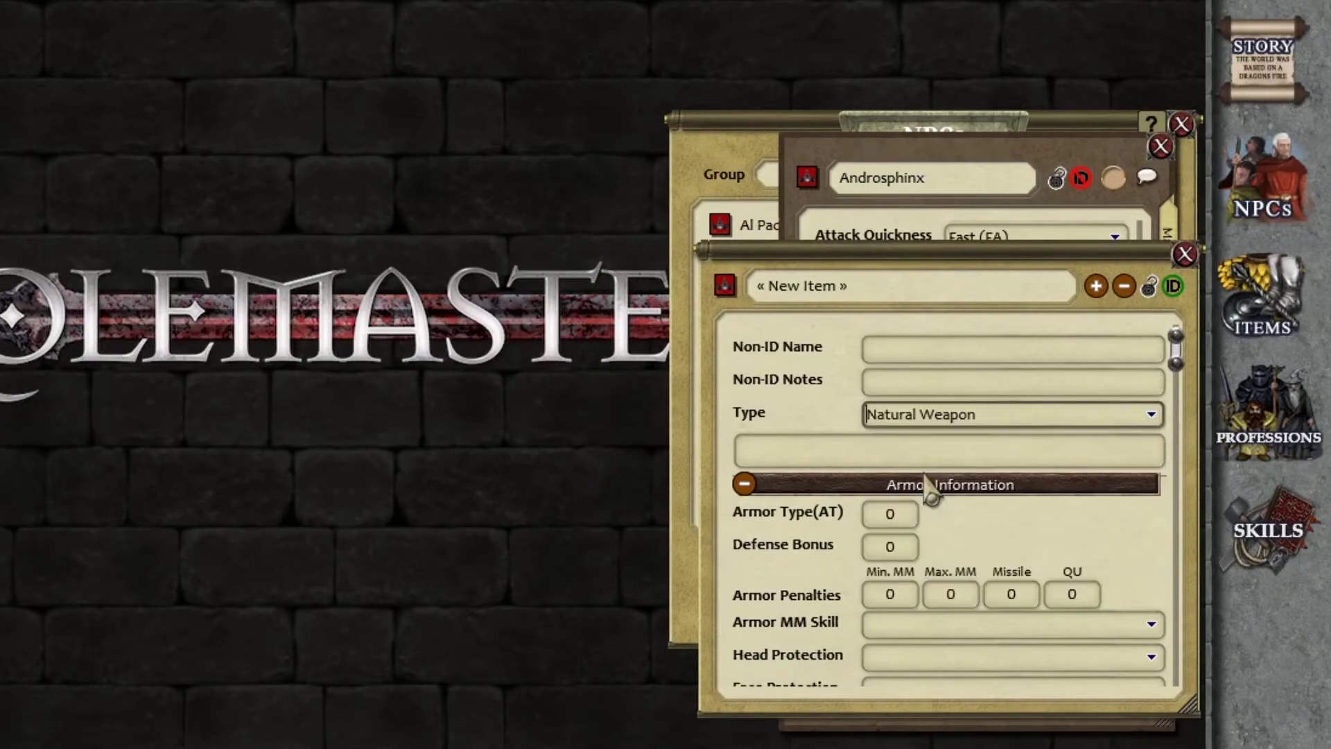
# Set the new attack's Attack Table to Bite with a max rank/size of Rank 3/Large, and close the item record.
pyautogui.scroll(-10, 1105, 554)
pyautogui.scroll(-2, 1109, 562)
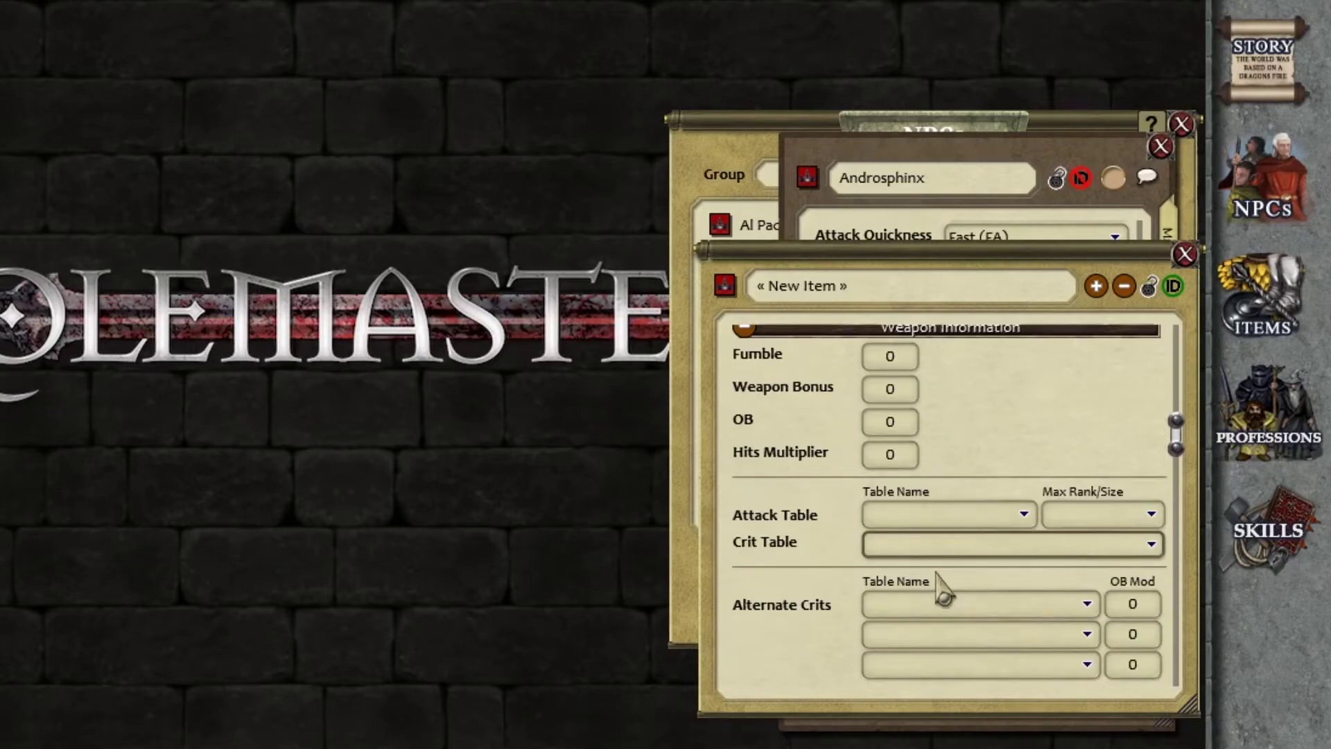
pyautogui.click(1025, 514)
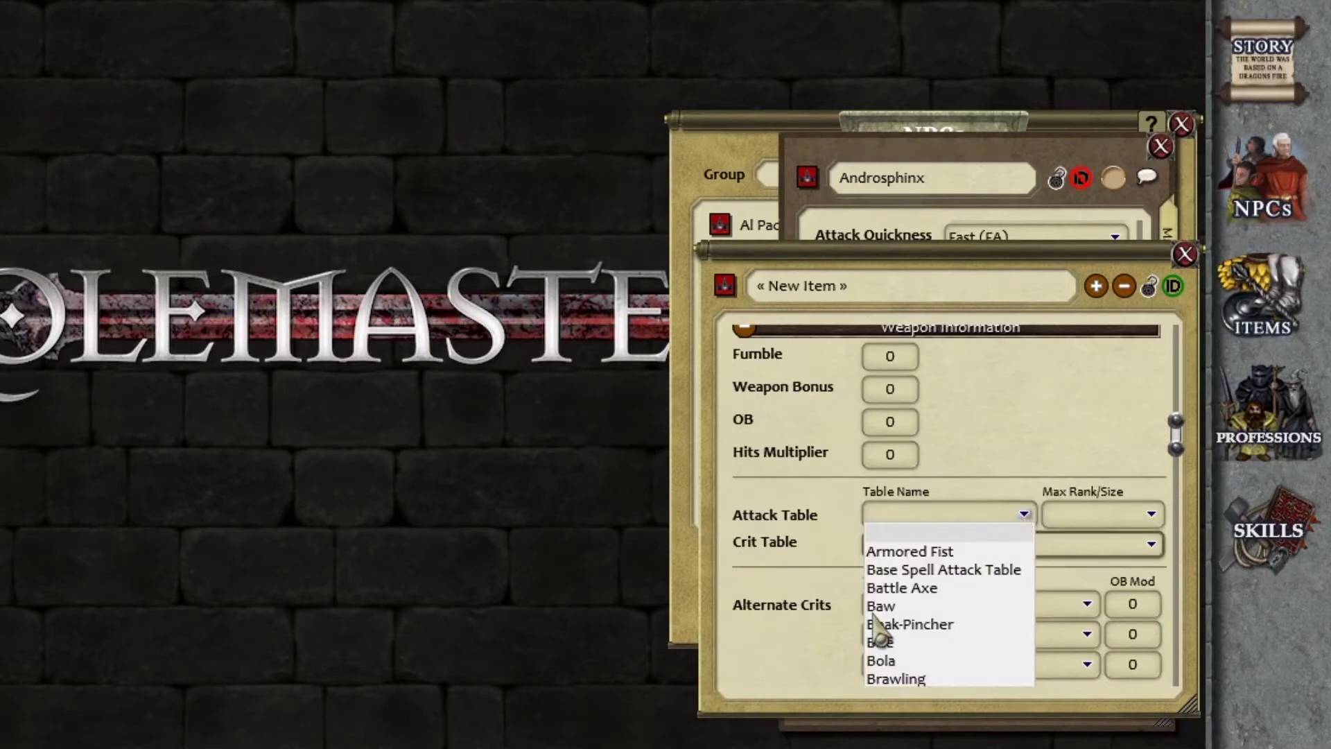
pyautogui.click(882, 643)
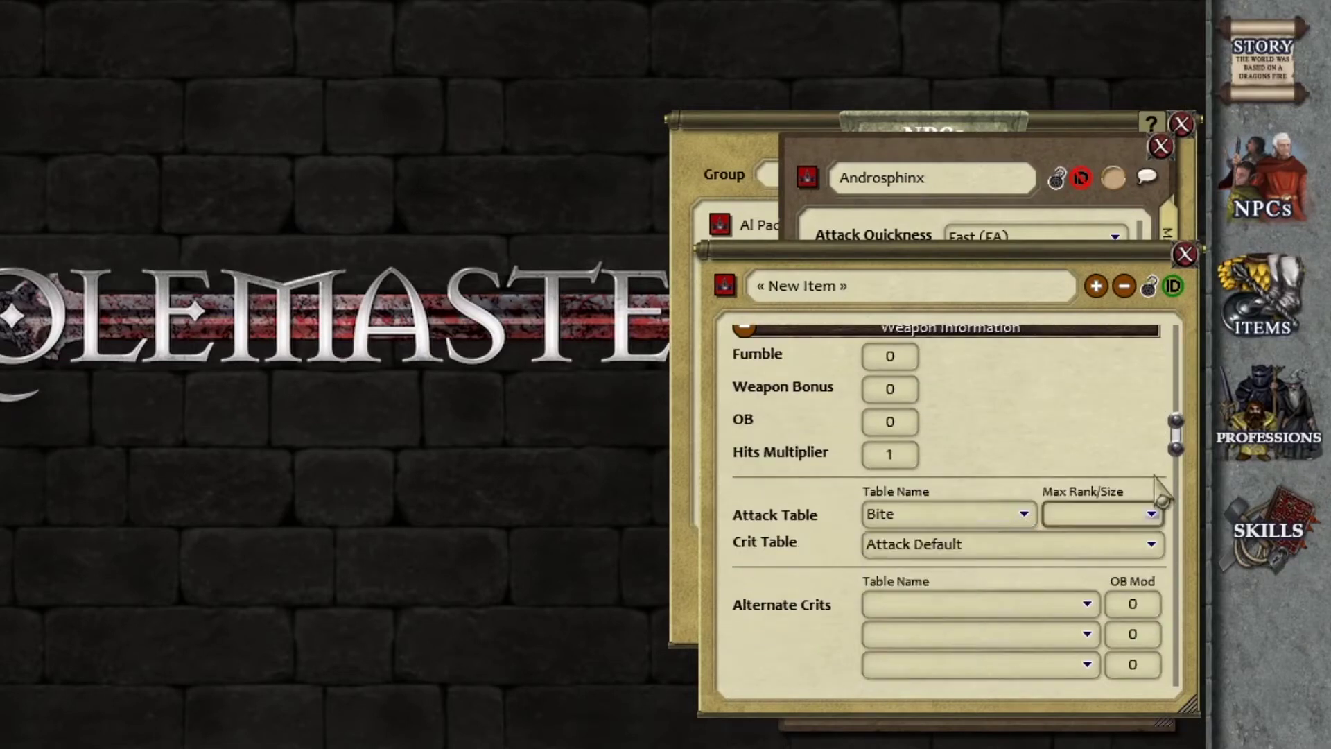
pyautogui.click(1150, 517)
pyautogui.click(1109, 587)
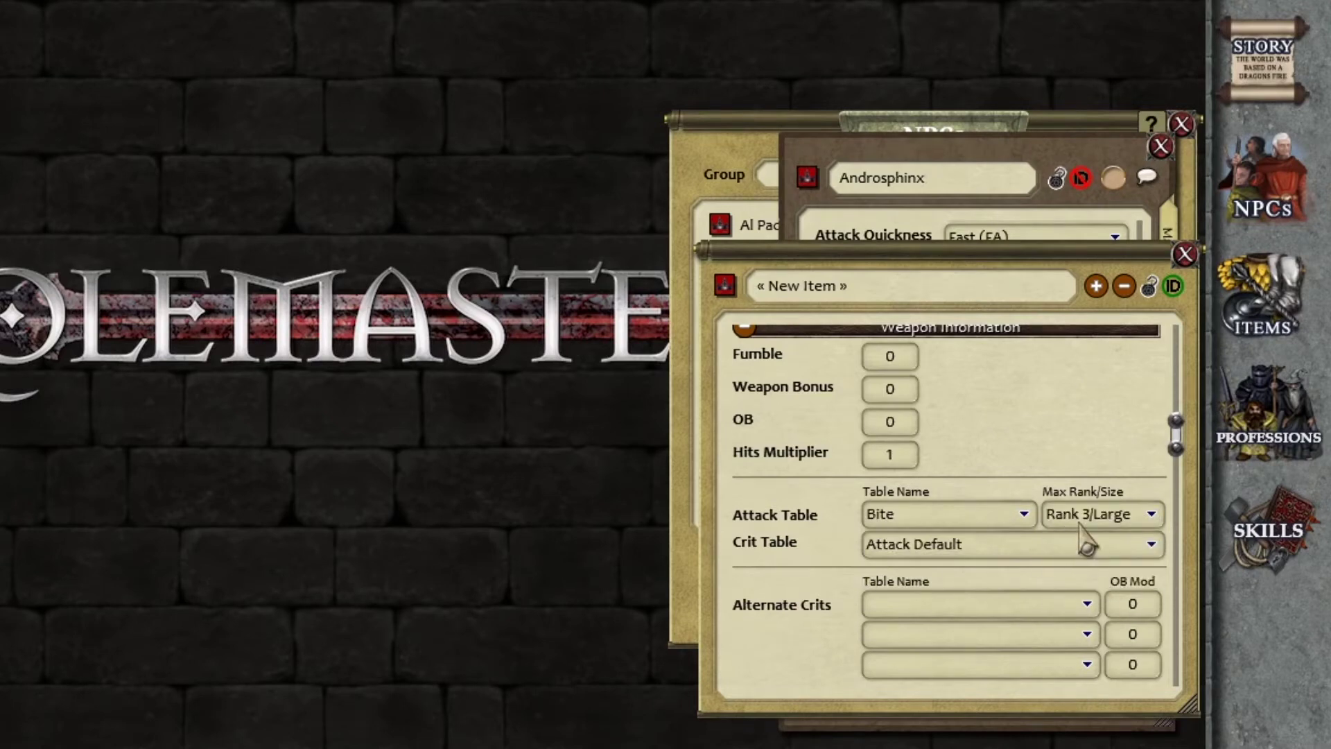
pyautogui.click(1185, 255)
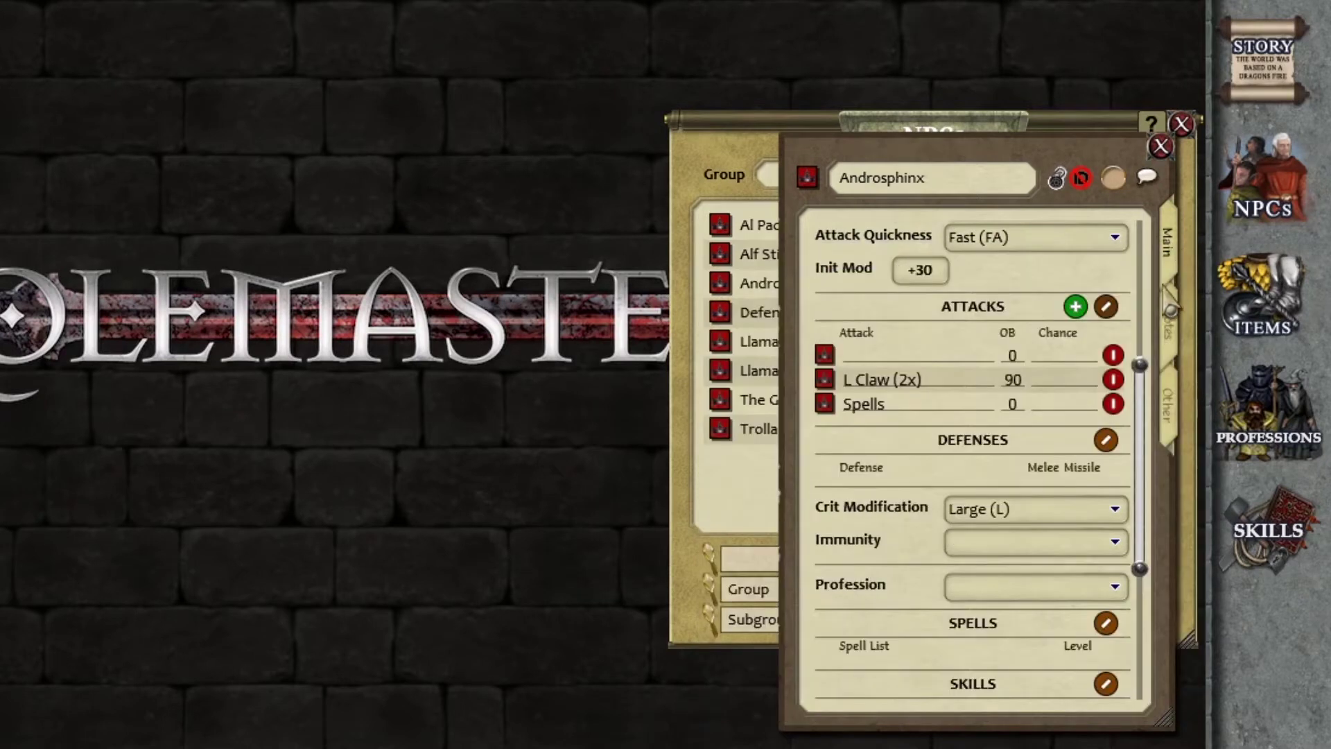
# Name the new attack Bite with an OB of 60, and make the Defenses list editable.
pyautogui.click(866, 356)
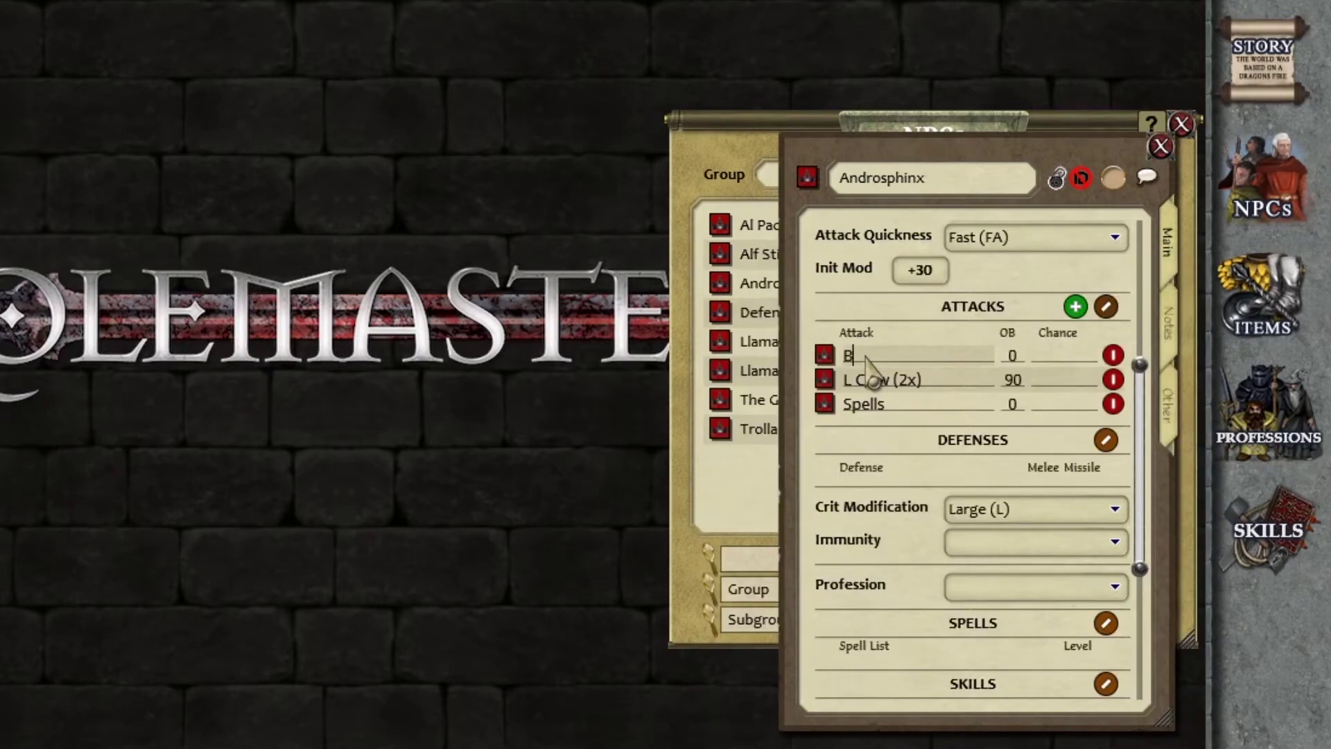
pyautogui.click(1009, 357)
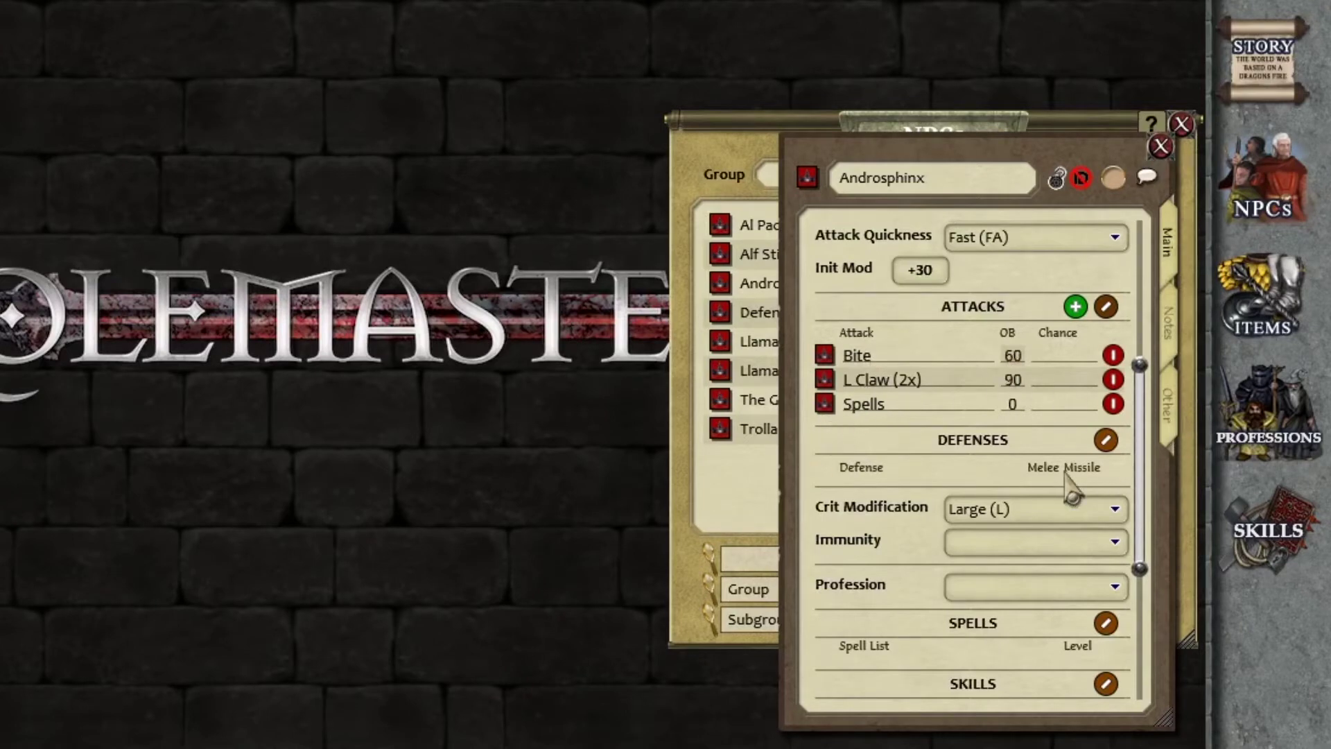
pyautogui.click(1107, 441)
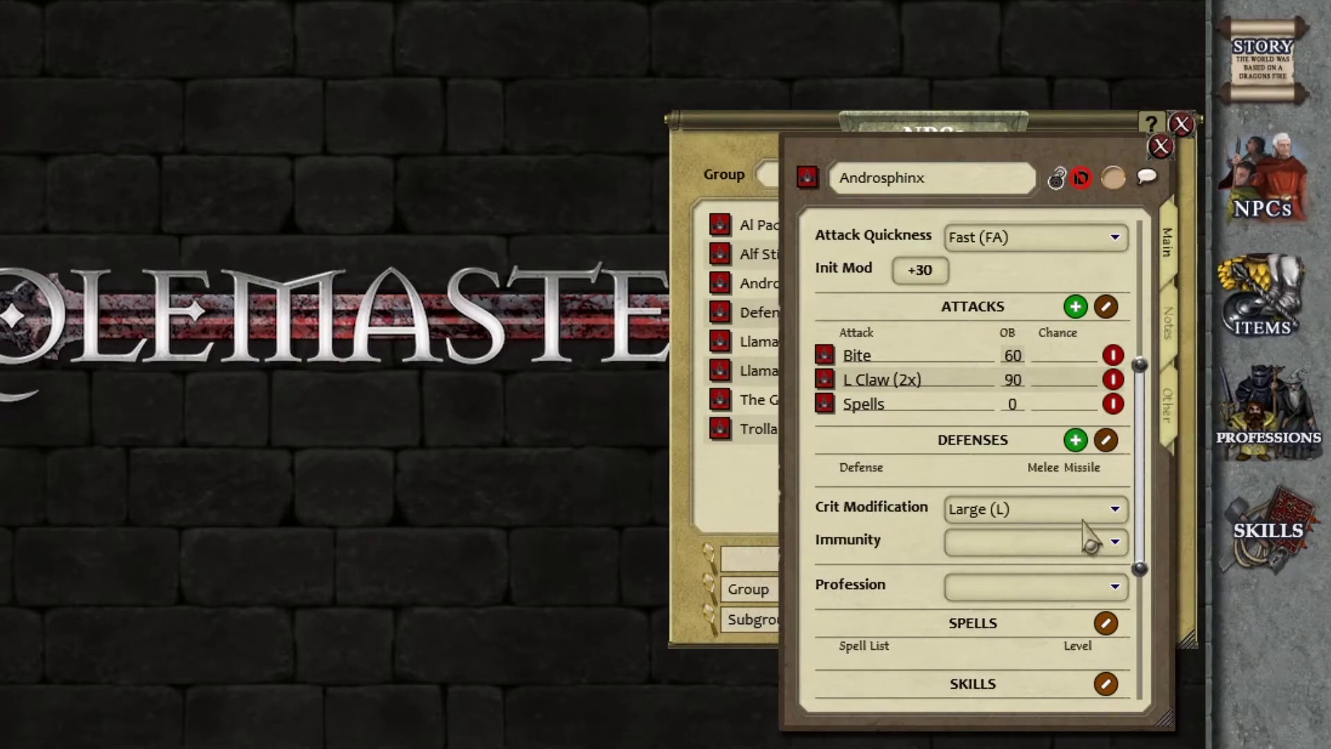
# Examine the Crit Modification, Immunity and Profession choices and the spells, skills and critical protection sections of the Androsphinx record.
pyautogui.scroll(-1, 1088, 534)
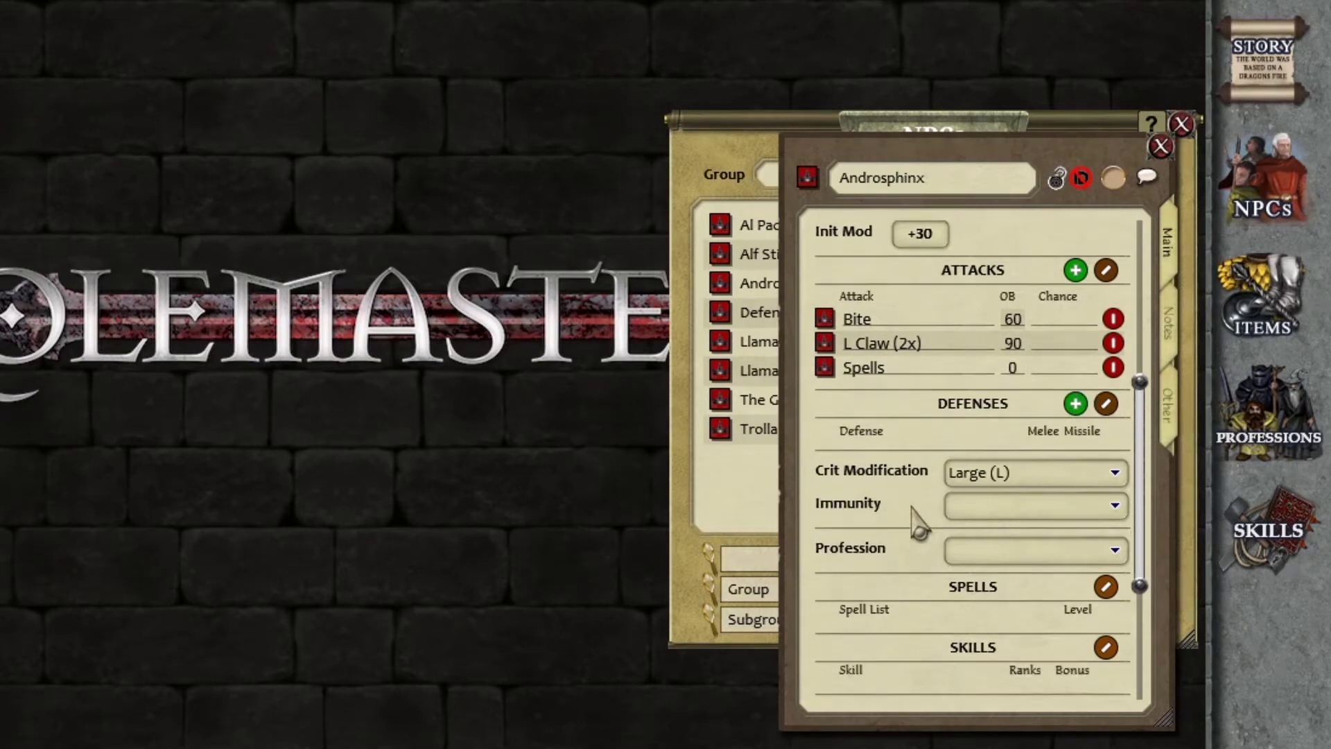
pyautogui.click(1113, 472)
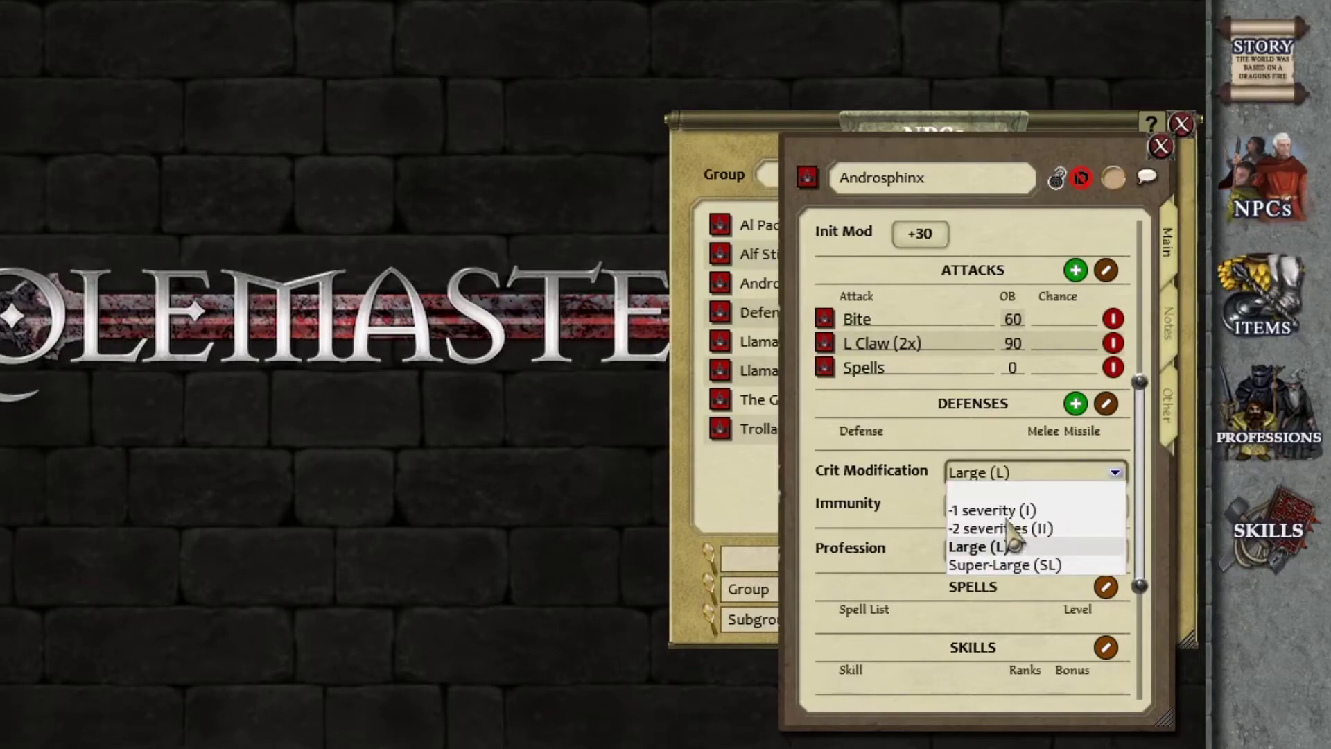
pyautogui.click(1114, 475)
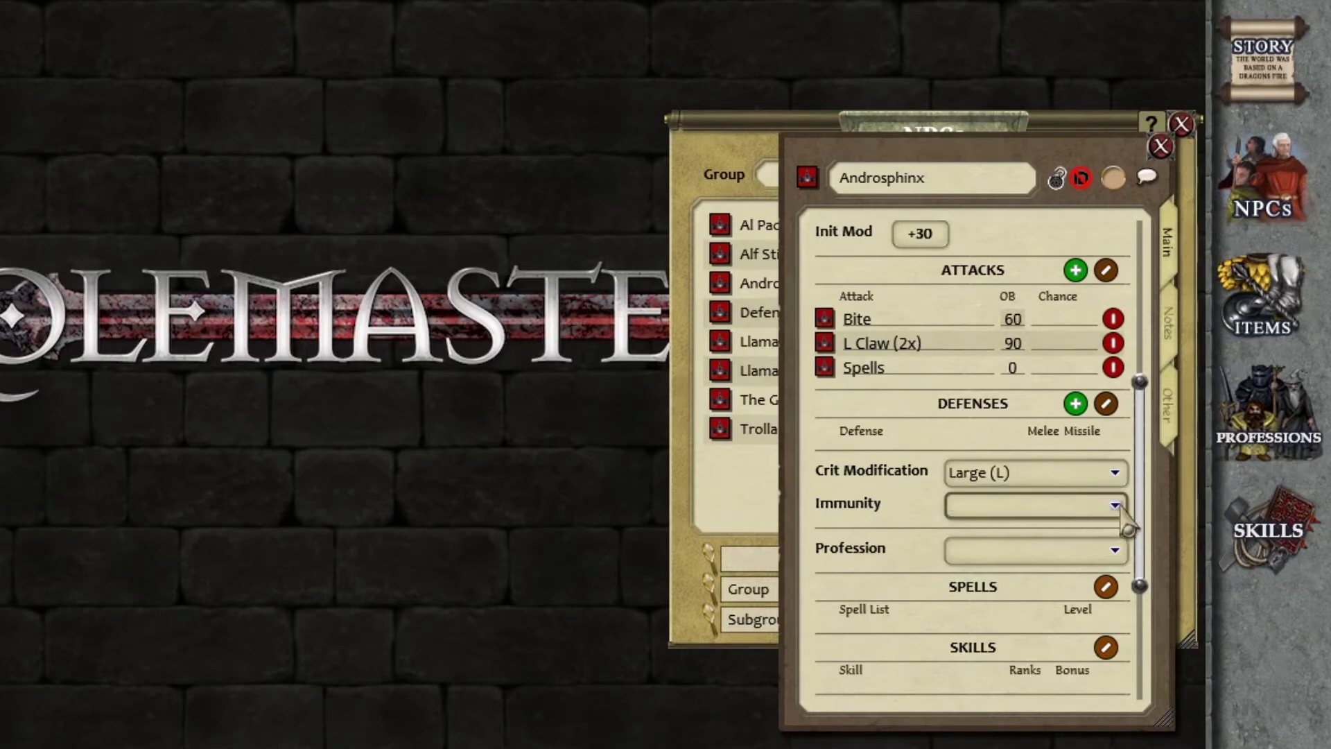
pyautogui.click(1118, 506)
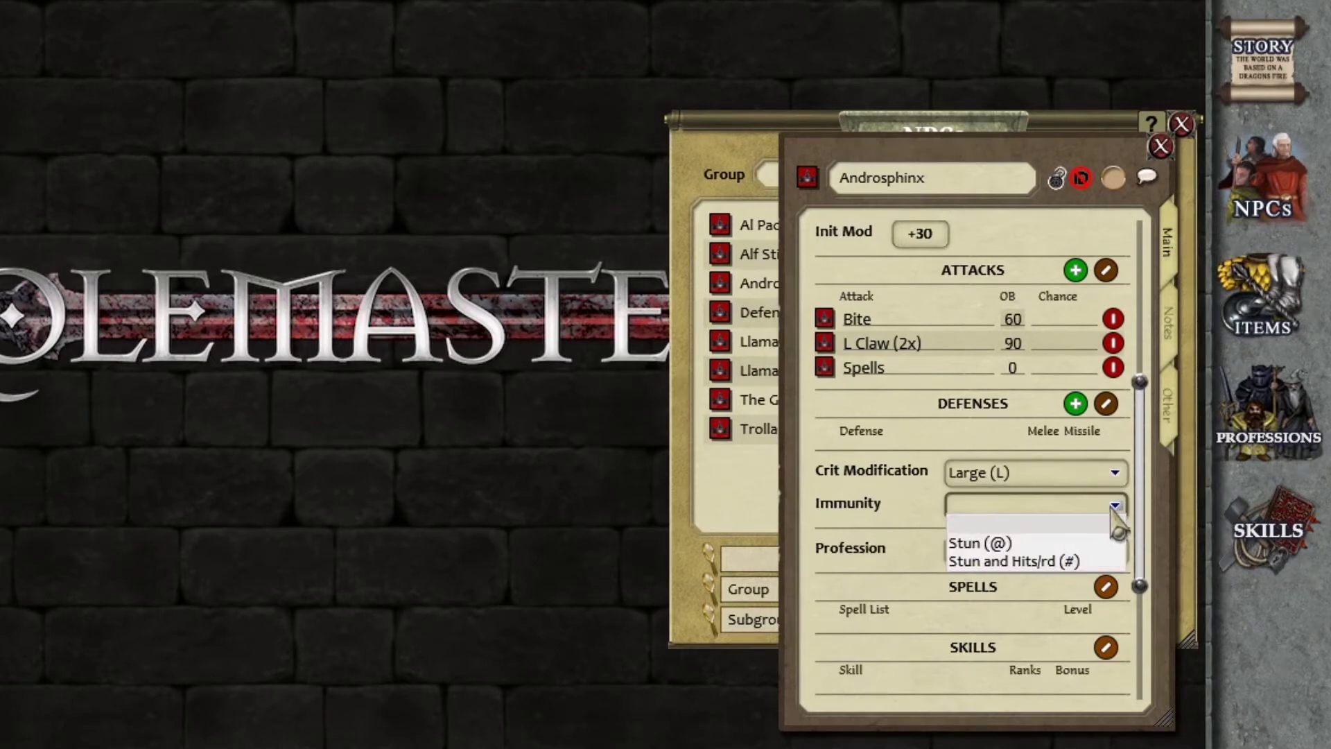
pyautogui.click(1118, 508)
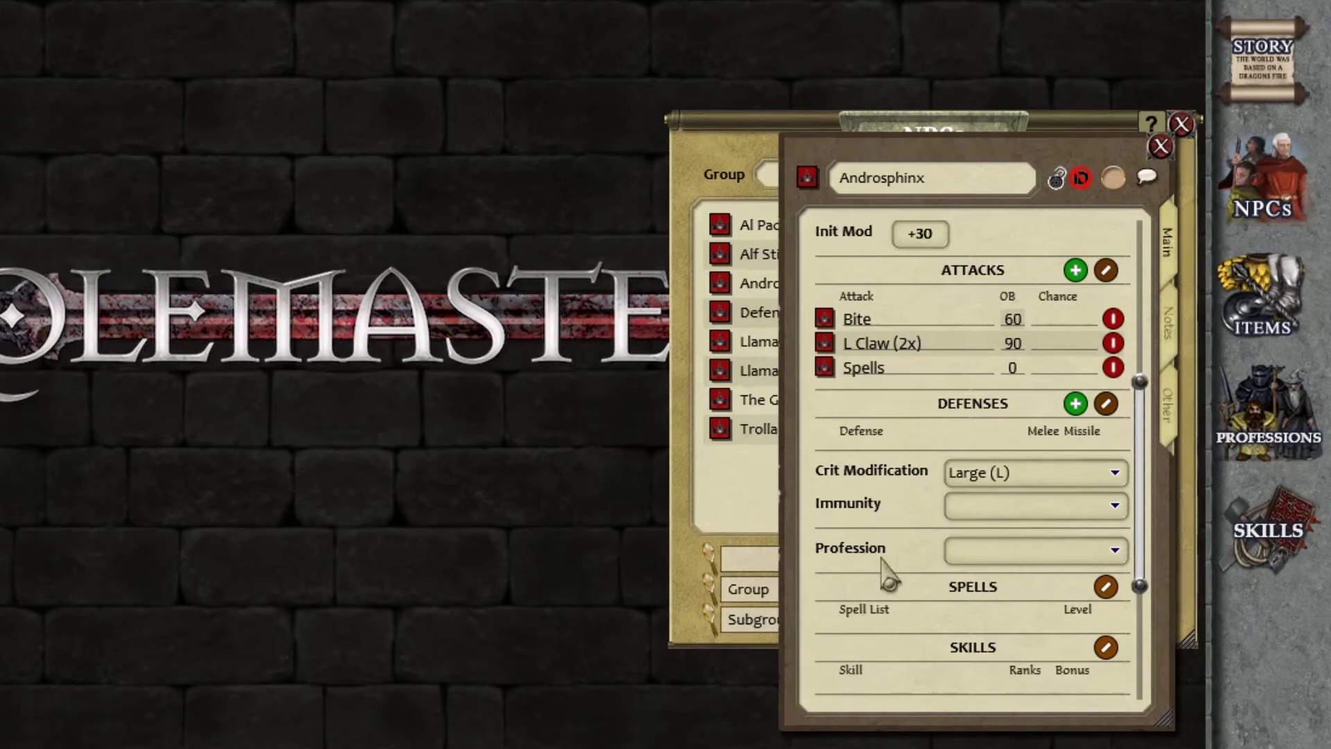
pyautogui.click(1114, 551)
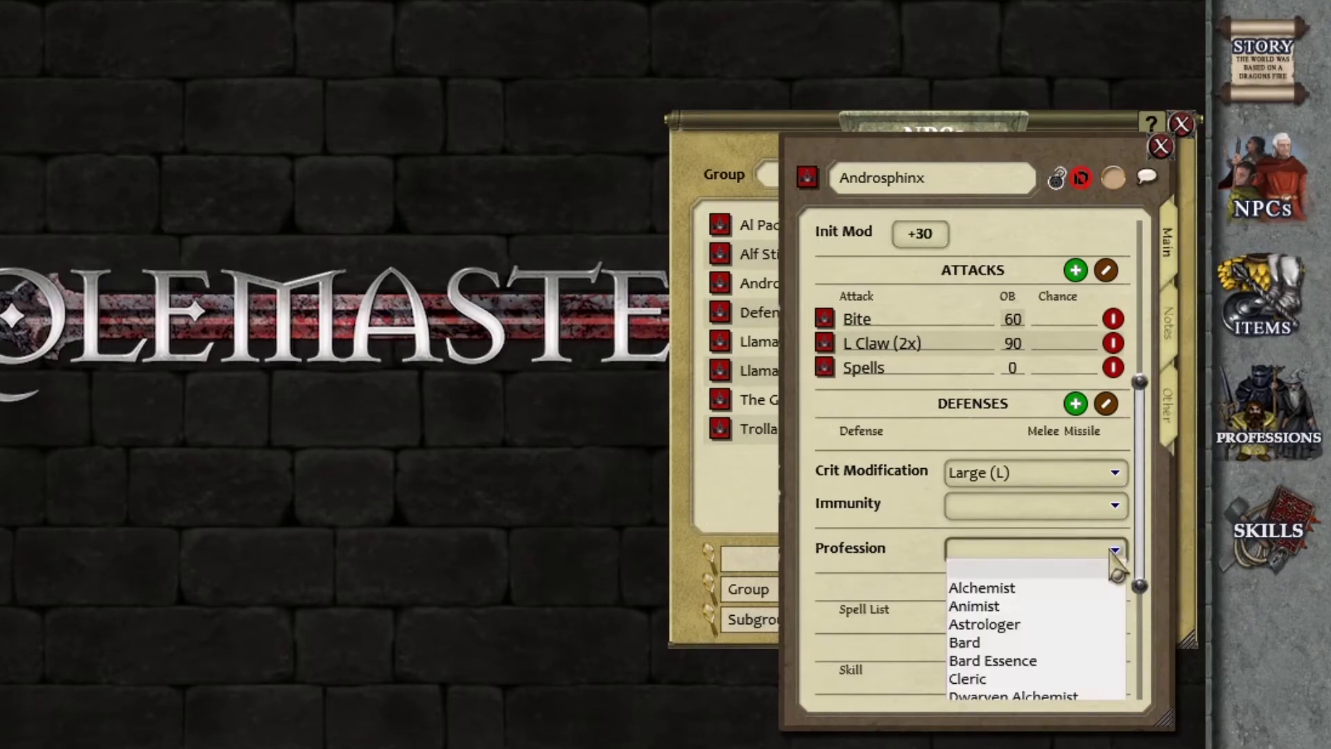
pyautogui.click(1112, 550)
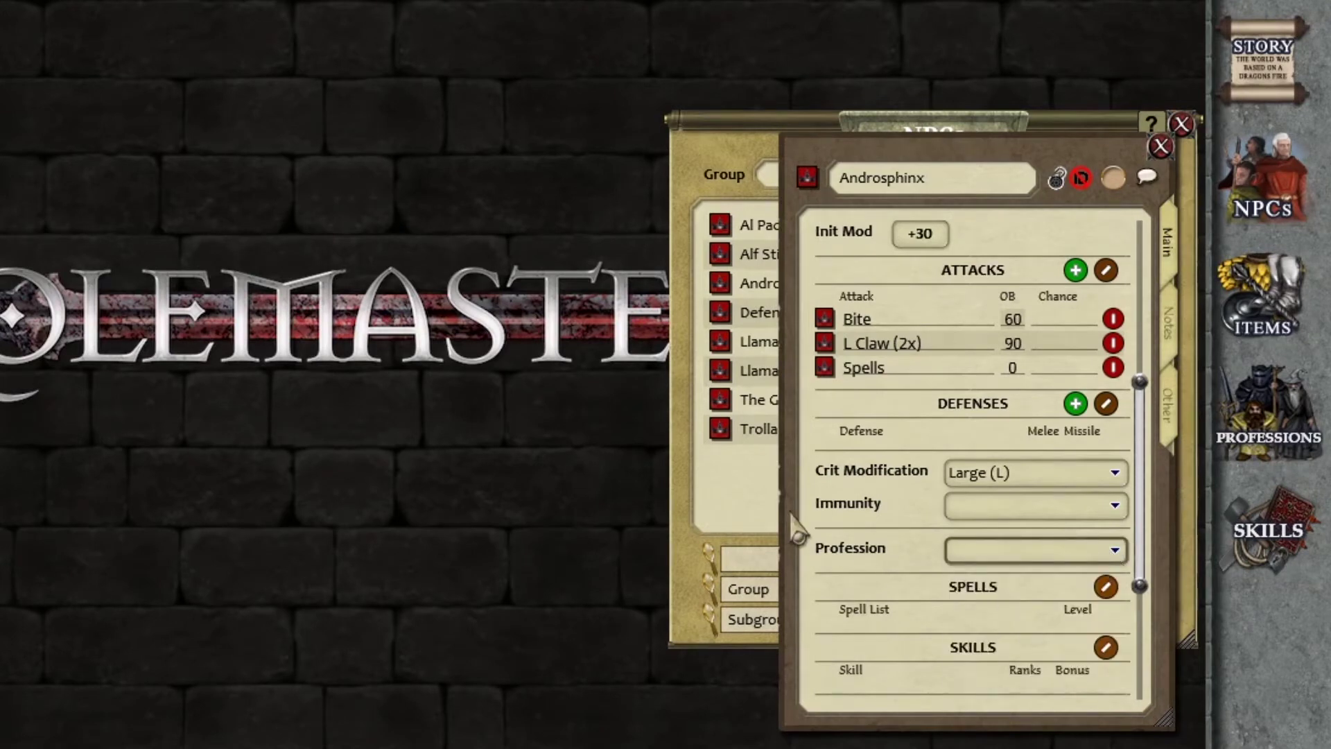
pyautogui.scroll(-3, 877, 531)
pyautogui.scroll(-1, 888, 520)
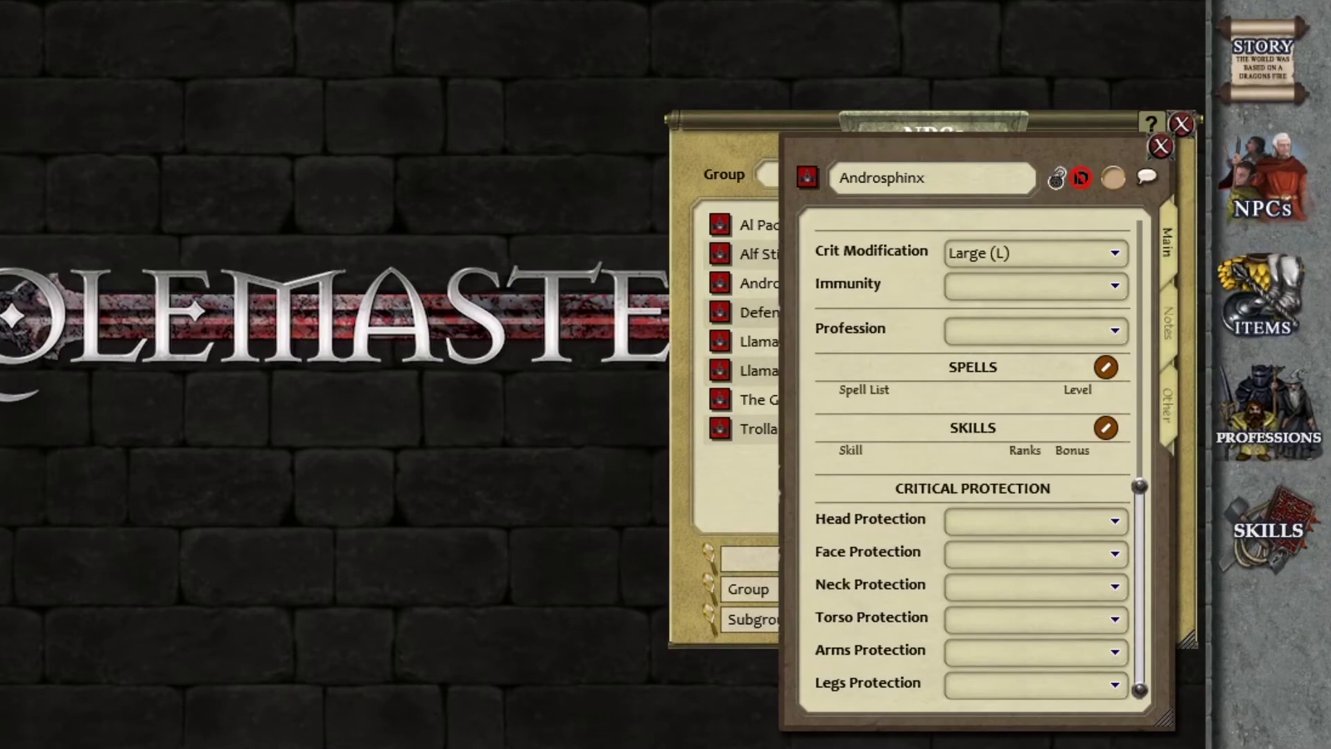
# Add the Attack Avoidance spell list to the Androsphinx's spells and delete the blank spell entry.
pyautogui.click(1106, 367)
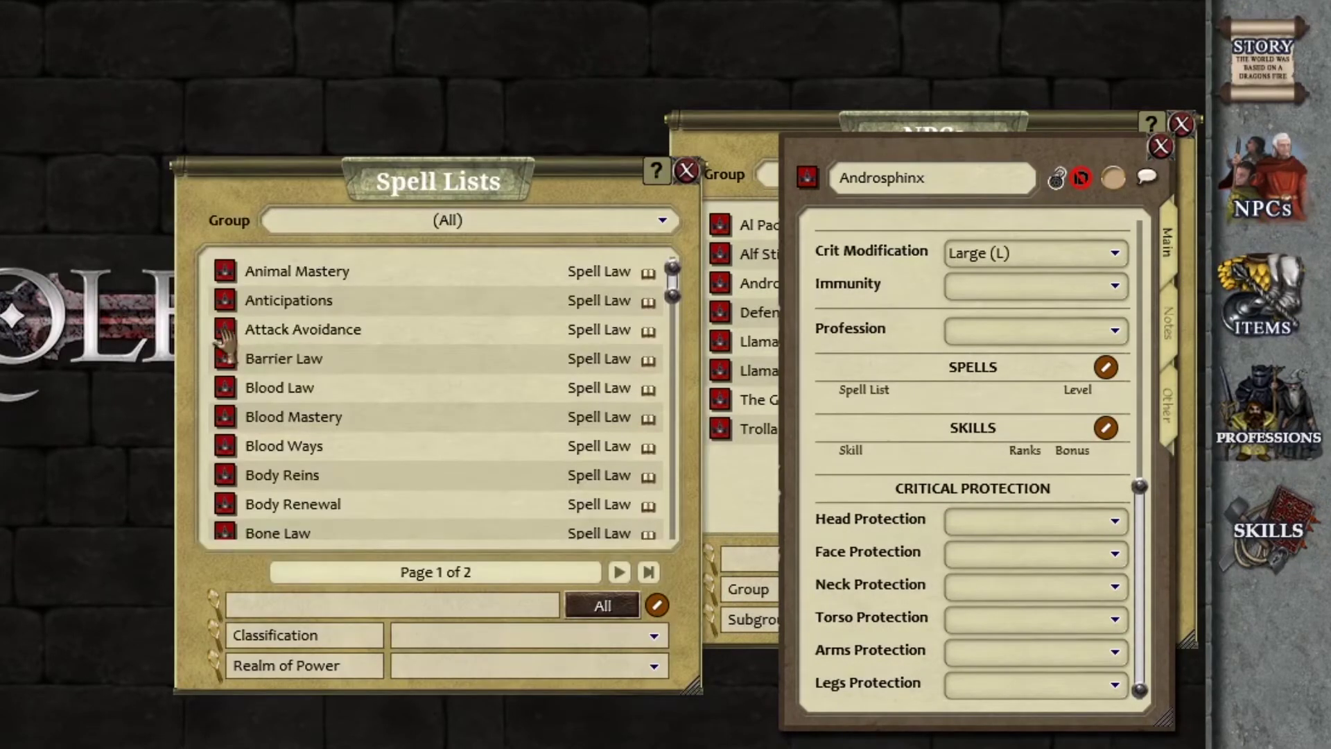
pyautogui.moveTo(225, 338); pyautogui.dragTo(1077, 368)
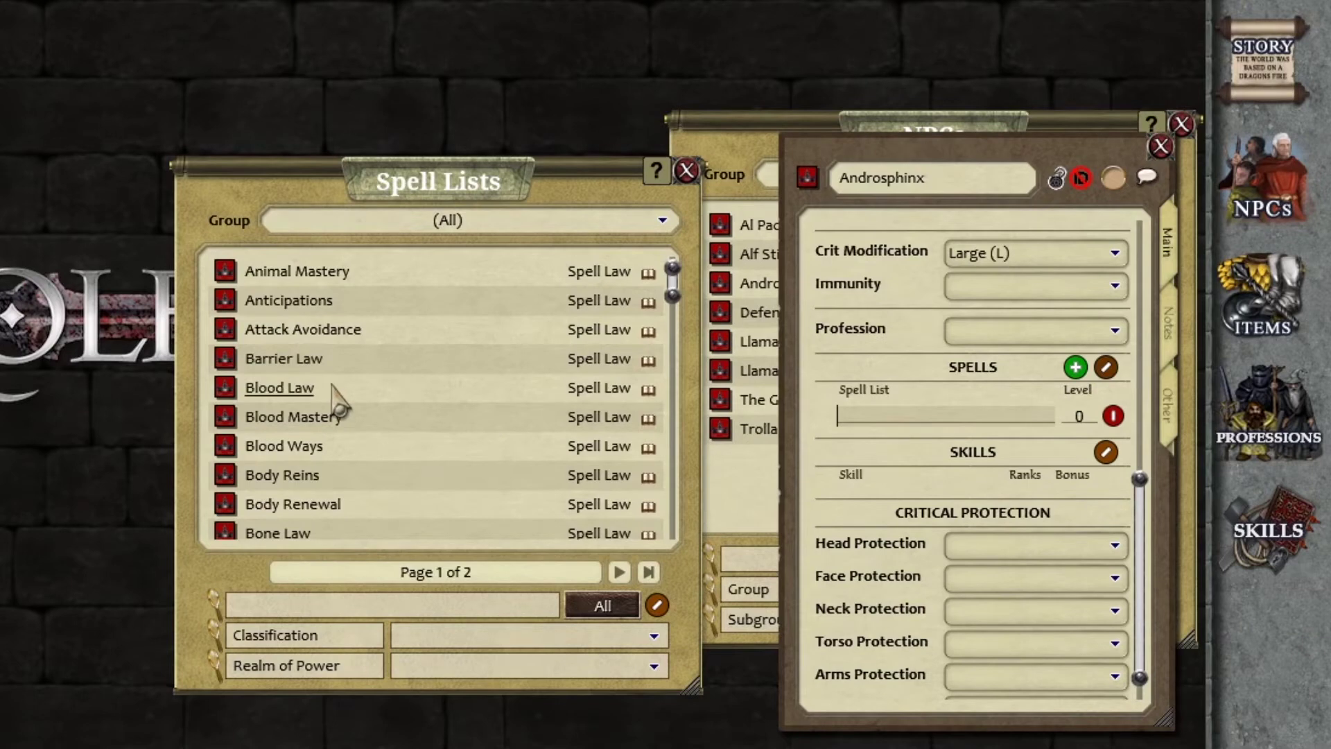
pyautogui.moveTo(224, 358); pyautogui.dragTo(881, 416)
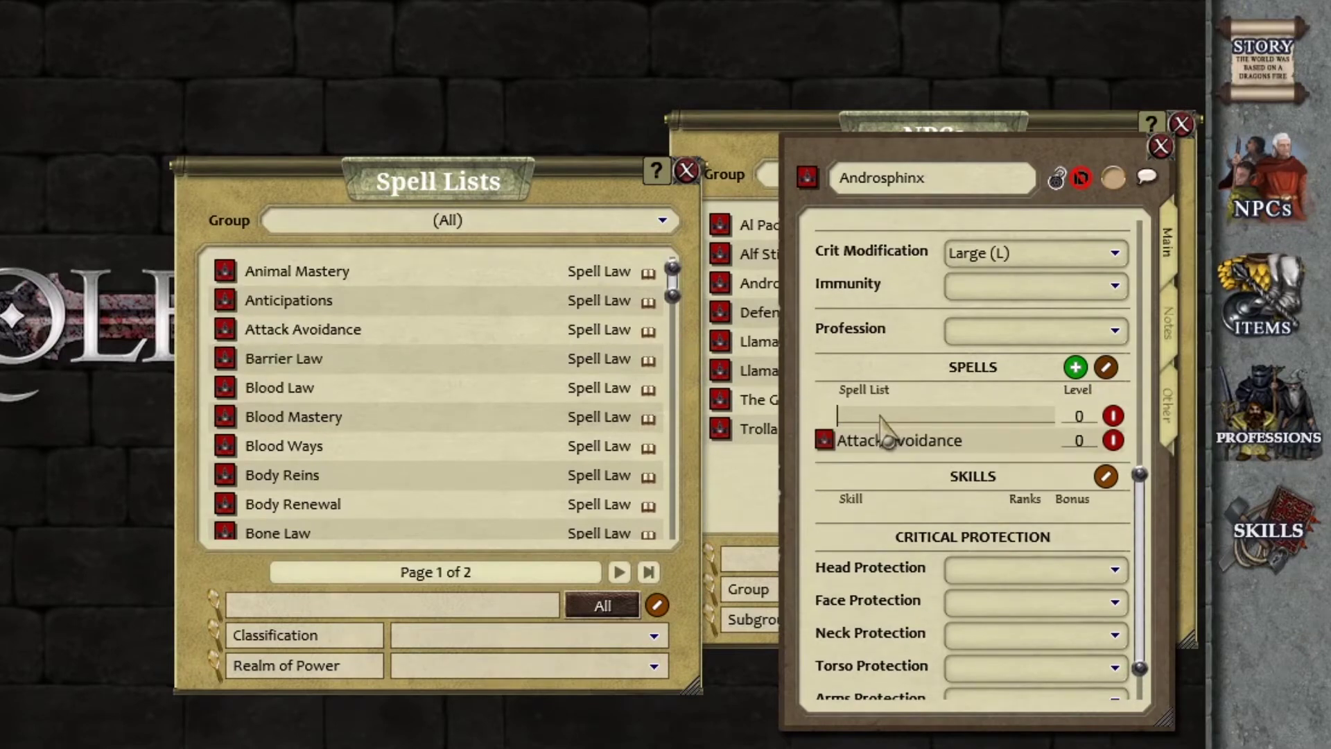
pyautogui.rightClick(925, 419)
pyautogui.click(850, 475)
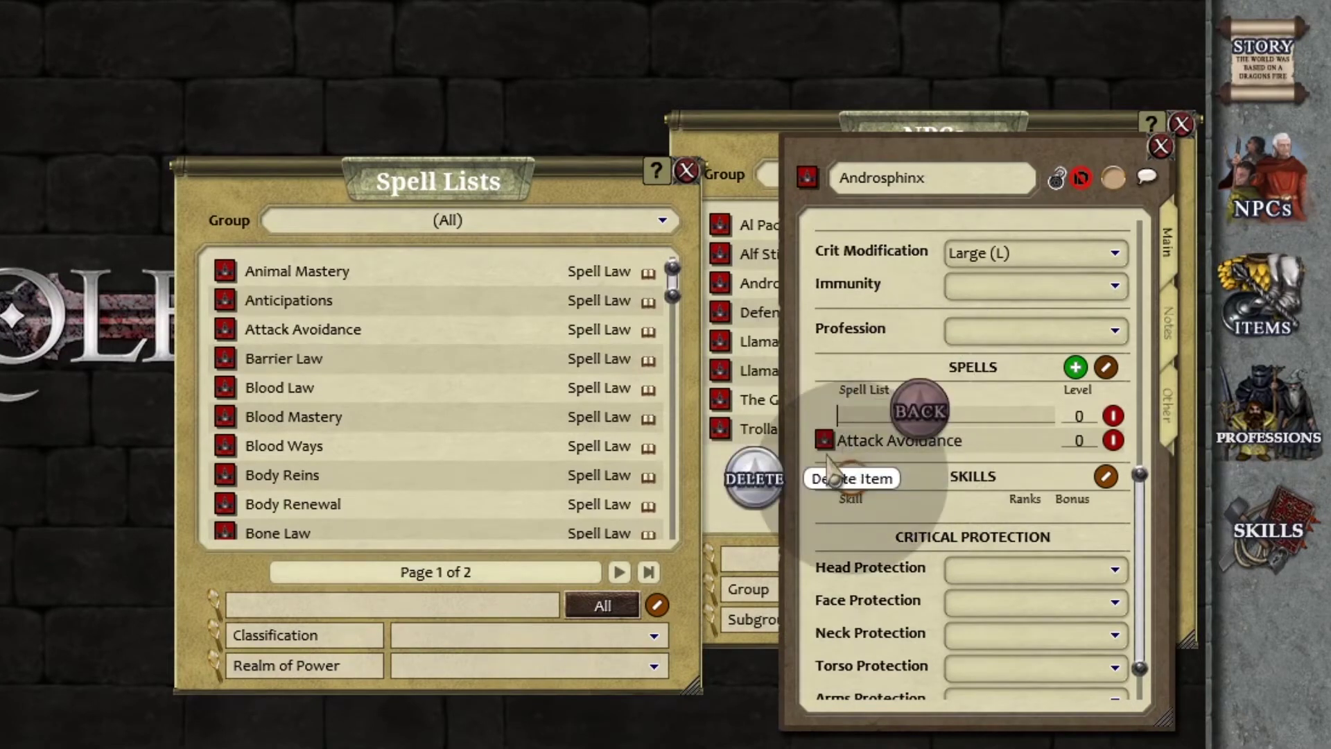
pyautogui.click(804, 474)
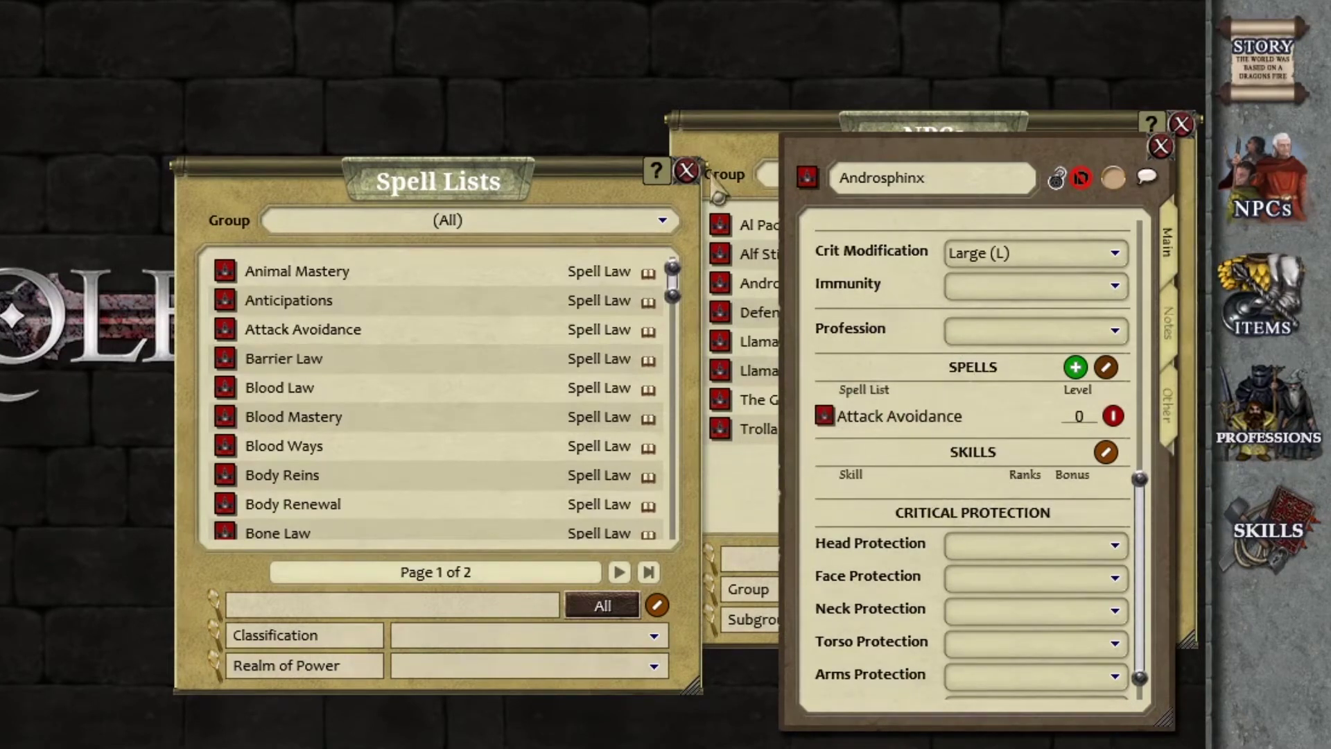
# Add the Acting skill to the Androsphinx's skills, delete the blank skill entry, and close the skill and spell list windows.
pyautogui.click(1269, 530)
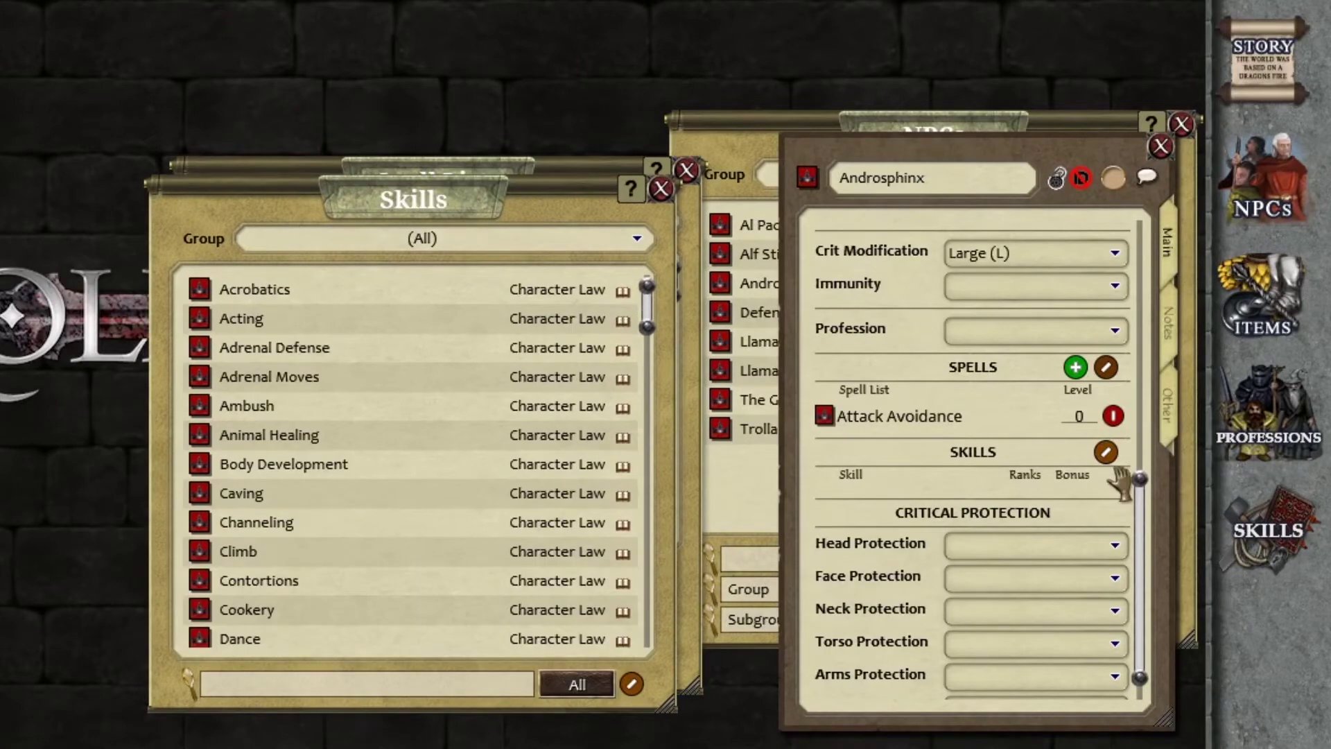
pyautogui.click(1106, 452)
pyautogui.click(1076, 452)
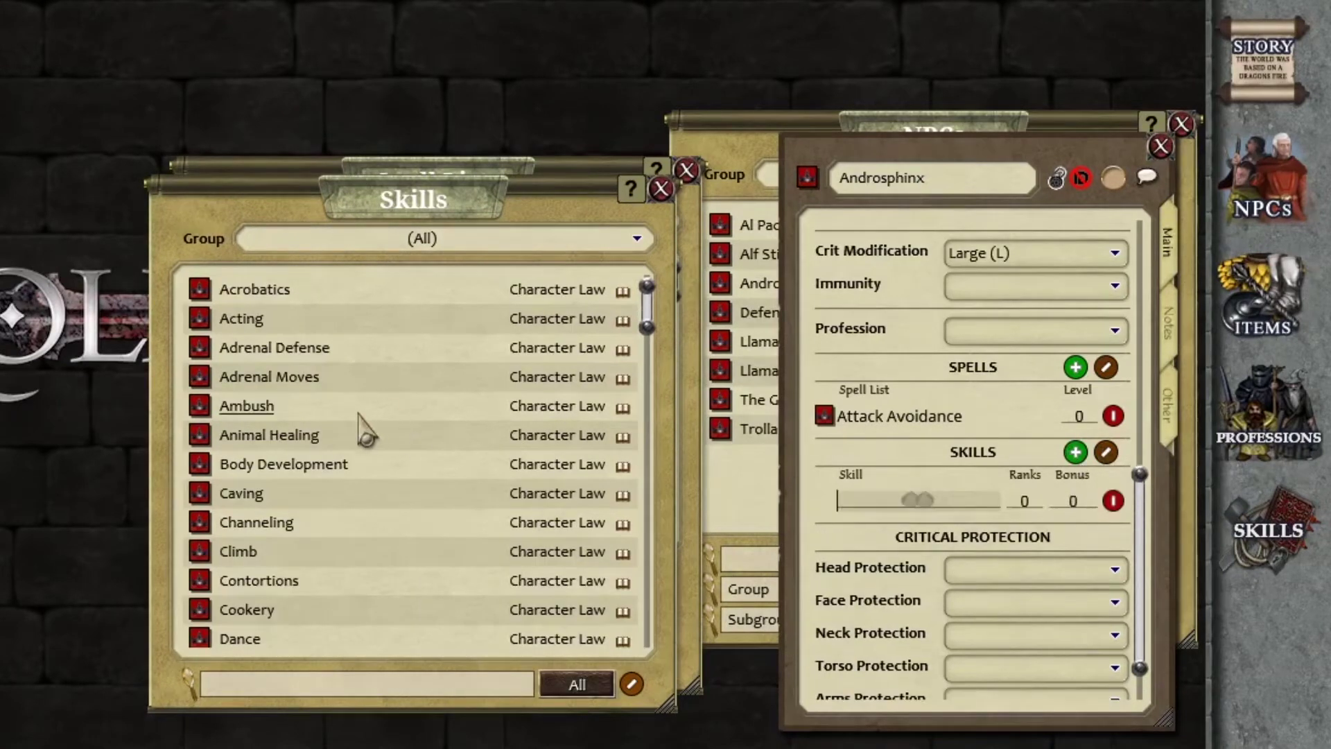
pyautogui.moveTo(199, 318); pyautogui.dragTo(926, 500)
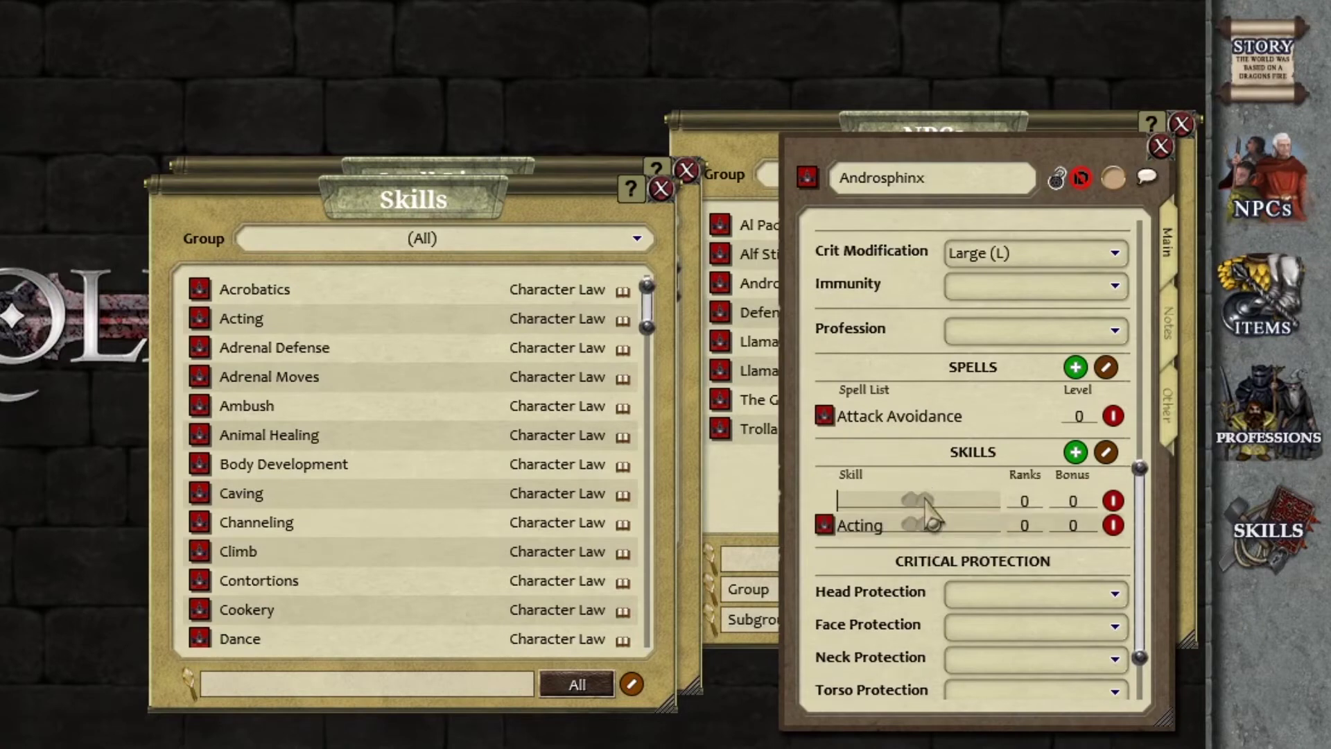
pyautogui.rightClick(898, 498)
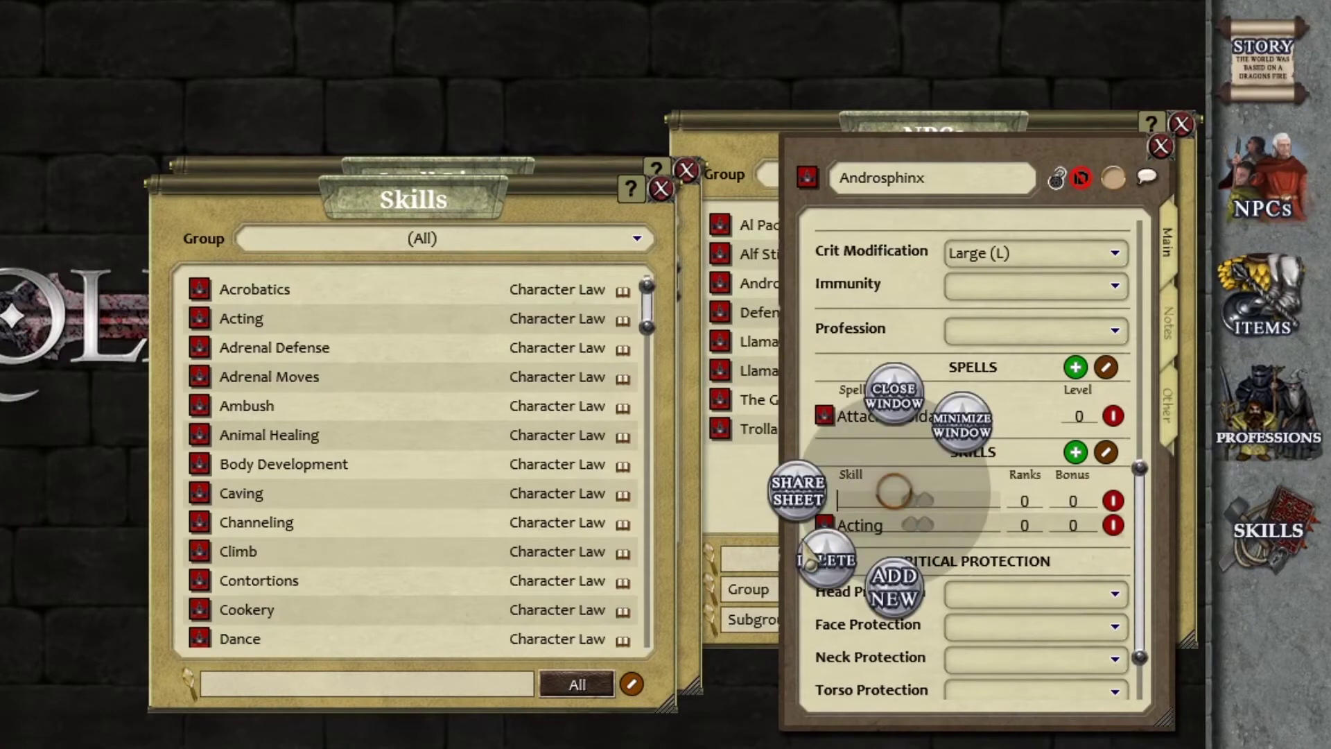
pyautogui.click(825, 562)
pyautogui.click(818, 560)
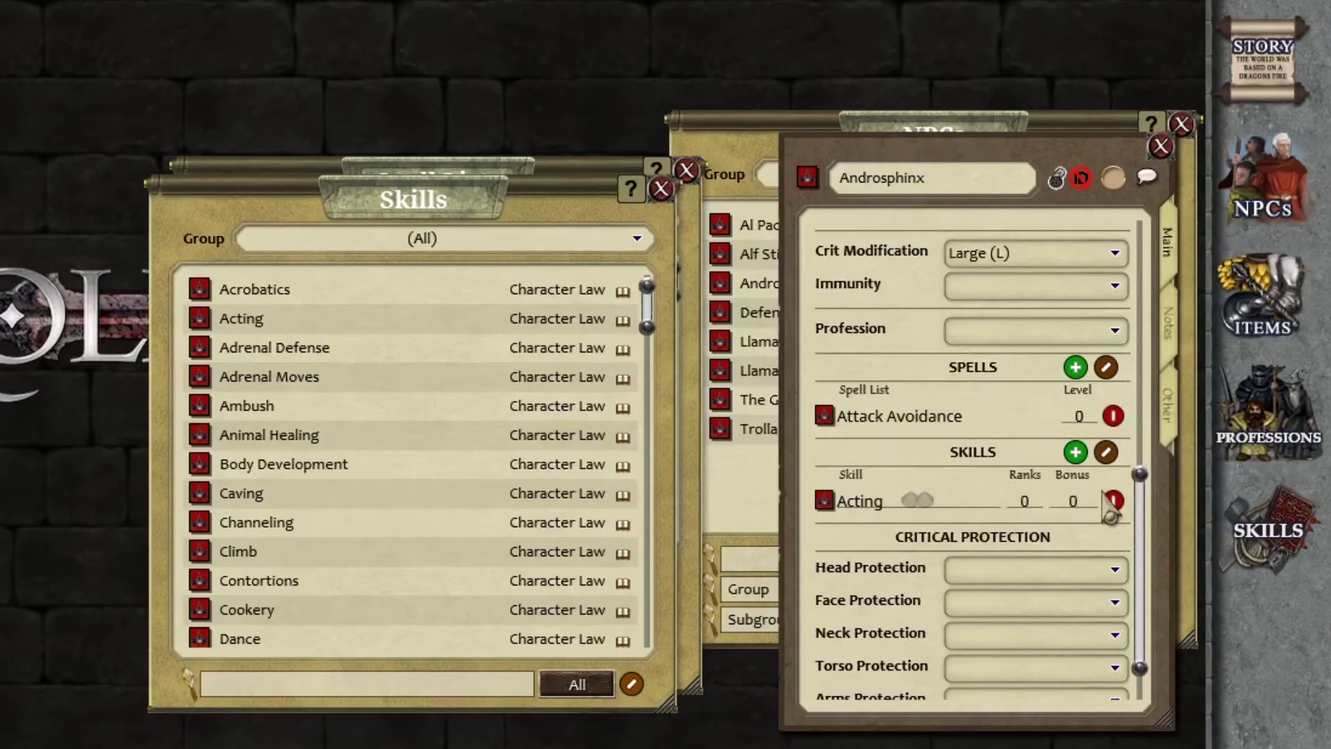
pyautogui.click(661, 187)
pyautogui.click(686, 170)
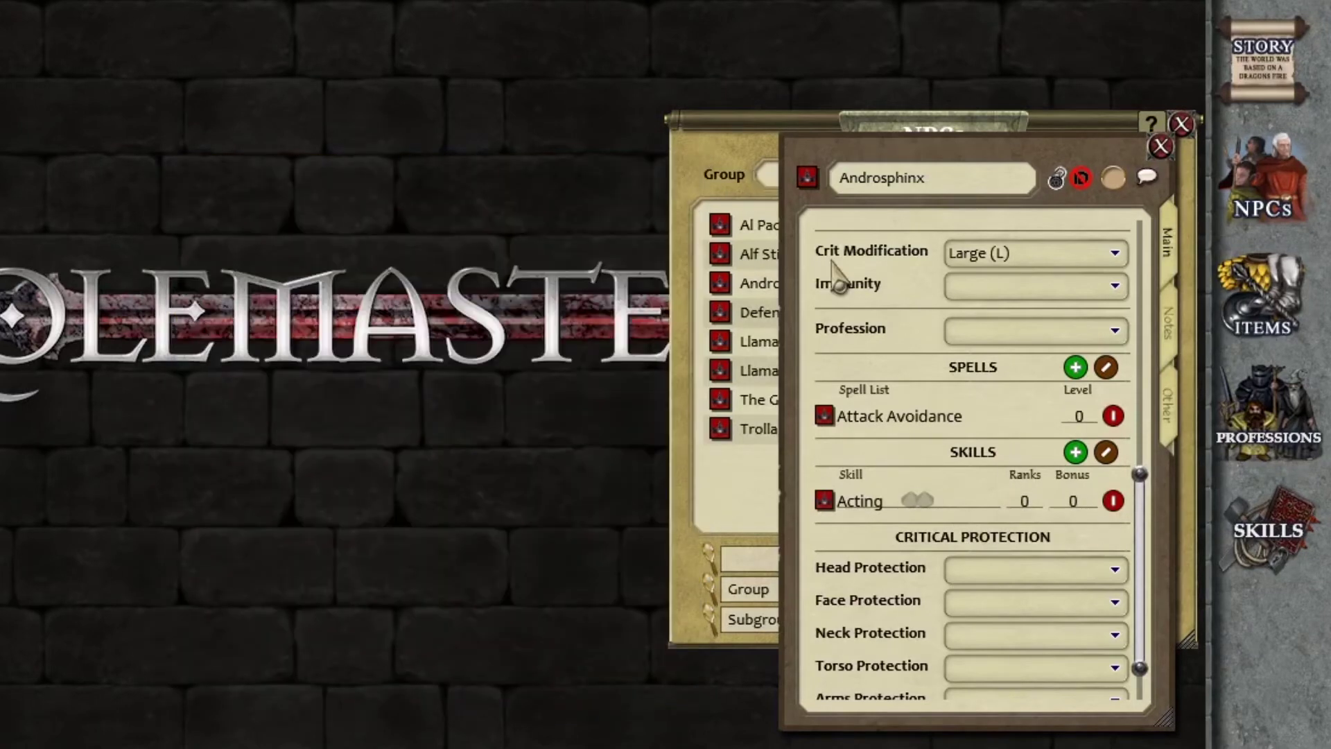
# Examine the Head Protection choices in the Androsphinx's critical protection section.
pyautogui.scroll(-1, 947, 430)
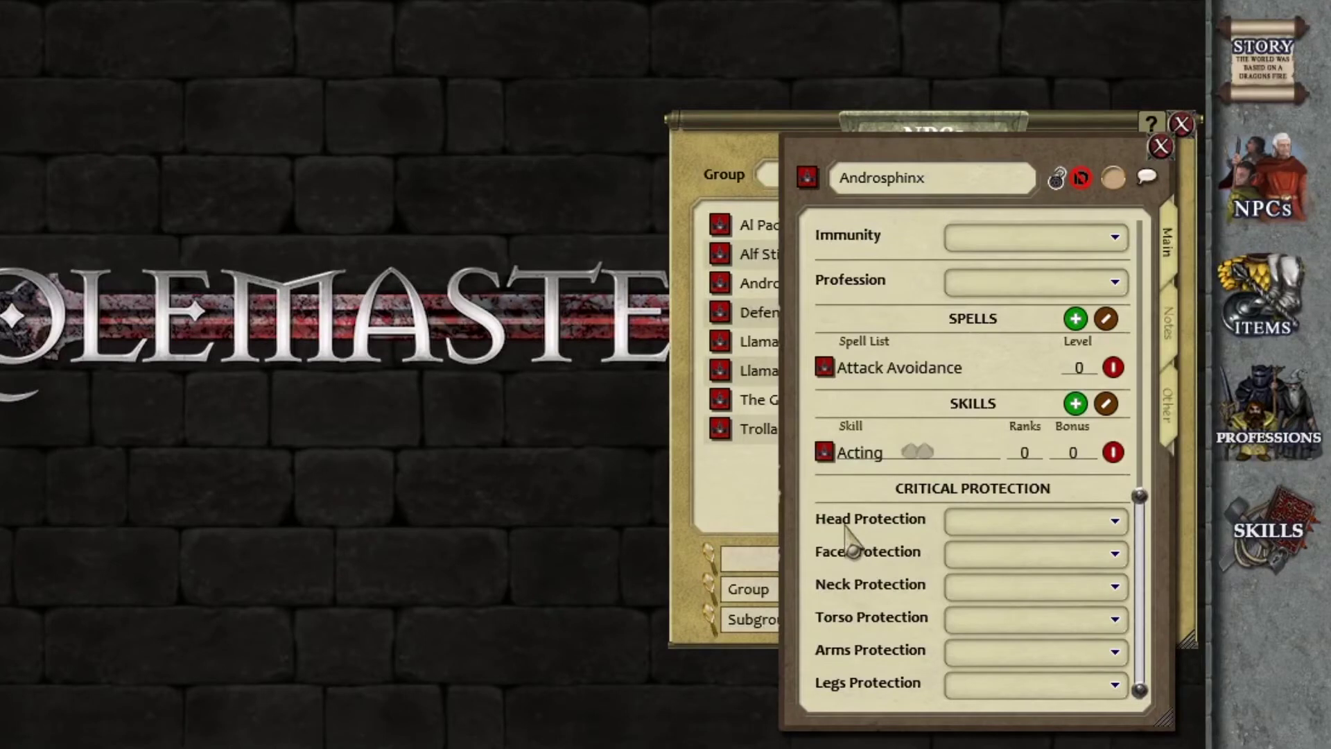
pyautogui.click(1117, 519)
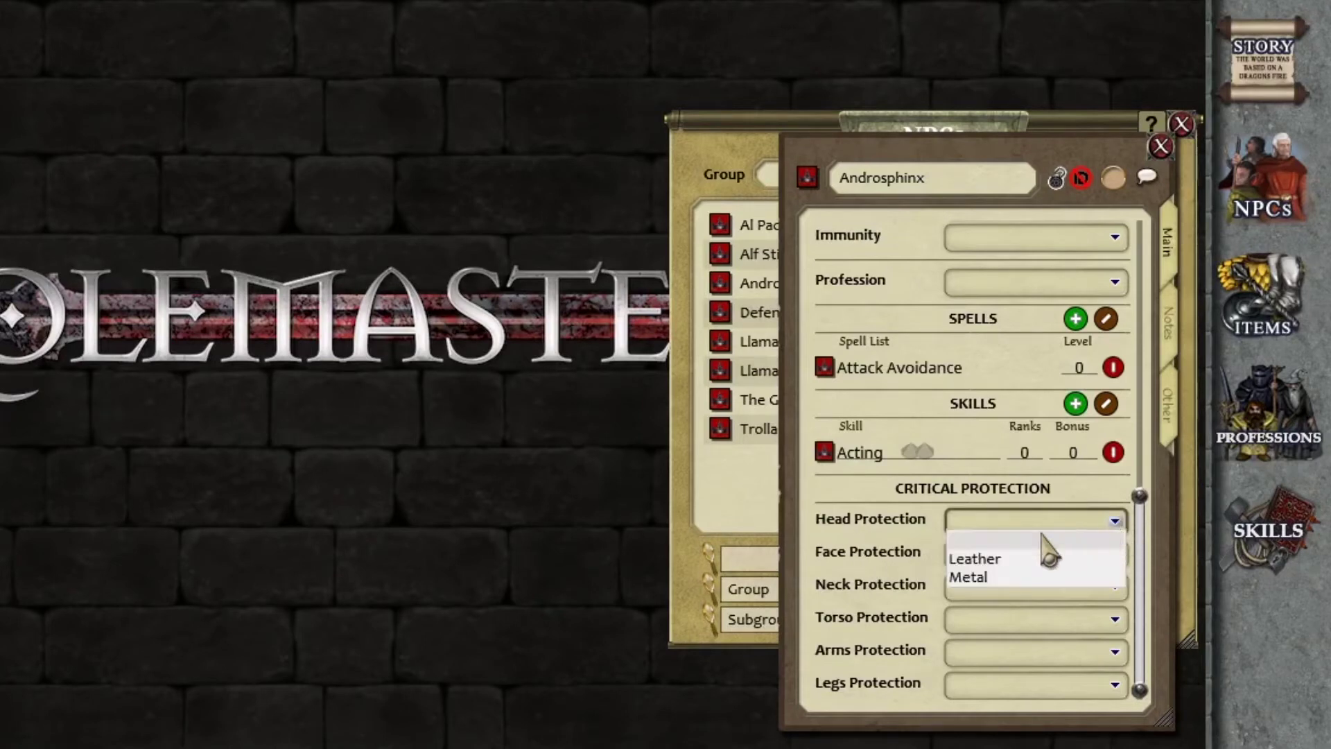
pyautogui.click(1116, 524)
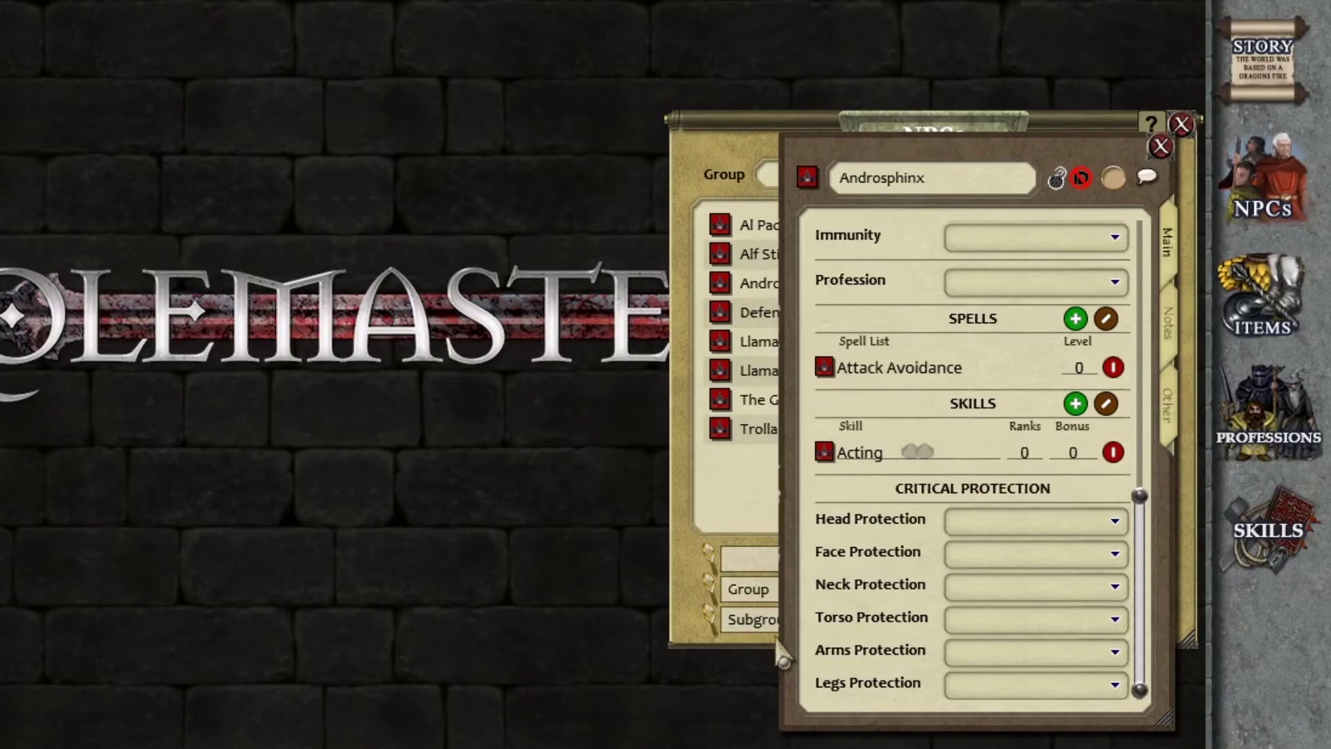
# Examine the Androsphinx's notes and its Group and Subgroup choices.
pyautogui.click(1169, 357)
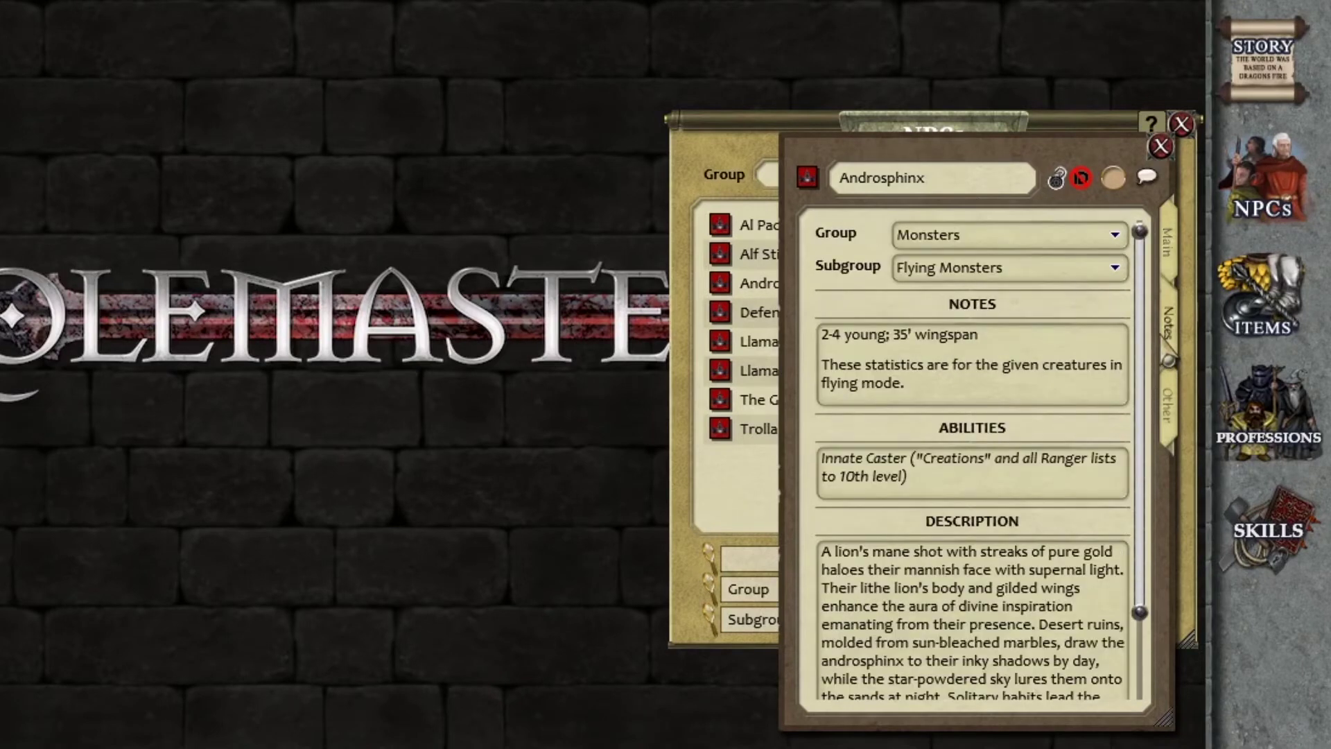
pyautogui.click(1114, 236)
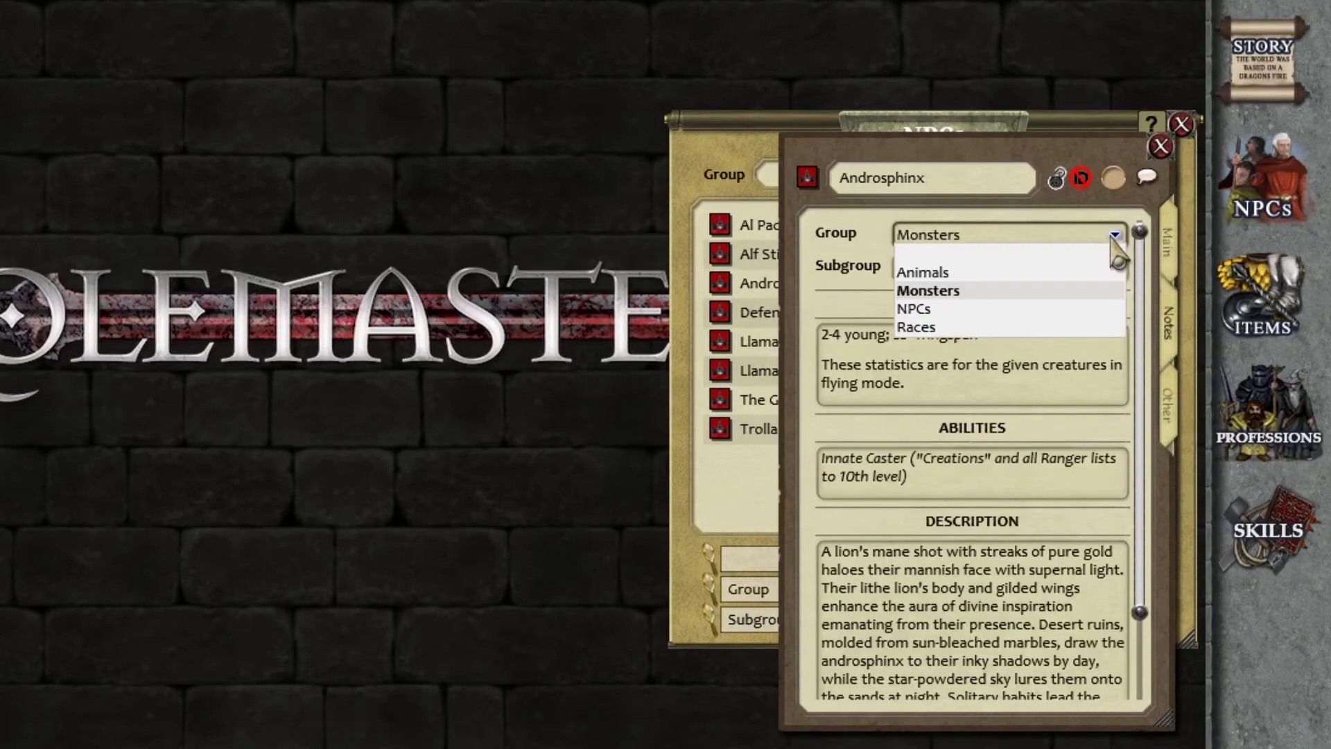
pyautogui.click(1112, 240)
pyautogui.click(1113, 267)
pyautogui.click(1112, 267)
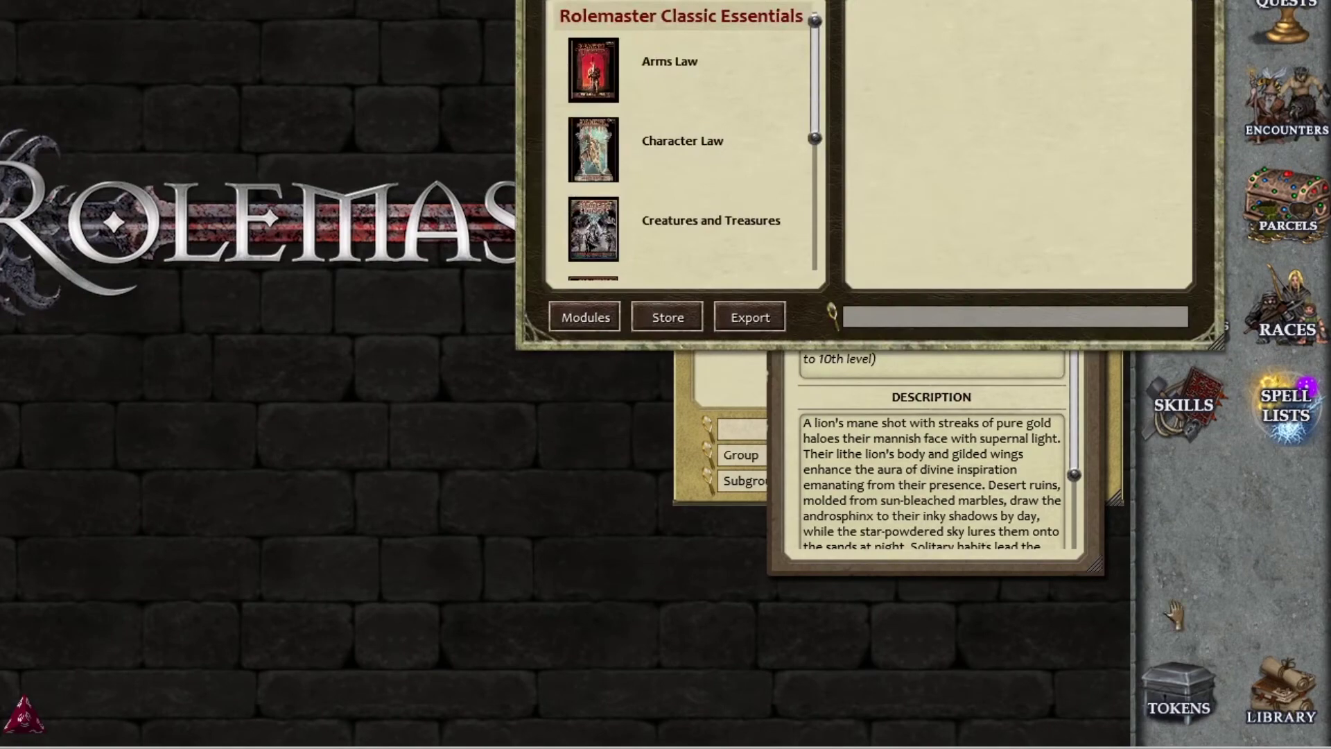
# Consult section 2.8 Creature Abilities in the Creatures and Treasures reference manual.
pyautogui.click(753, 246)
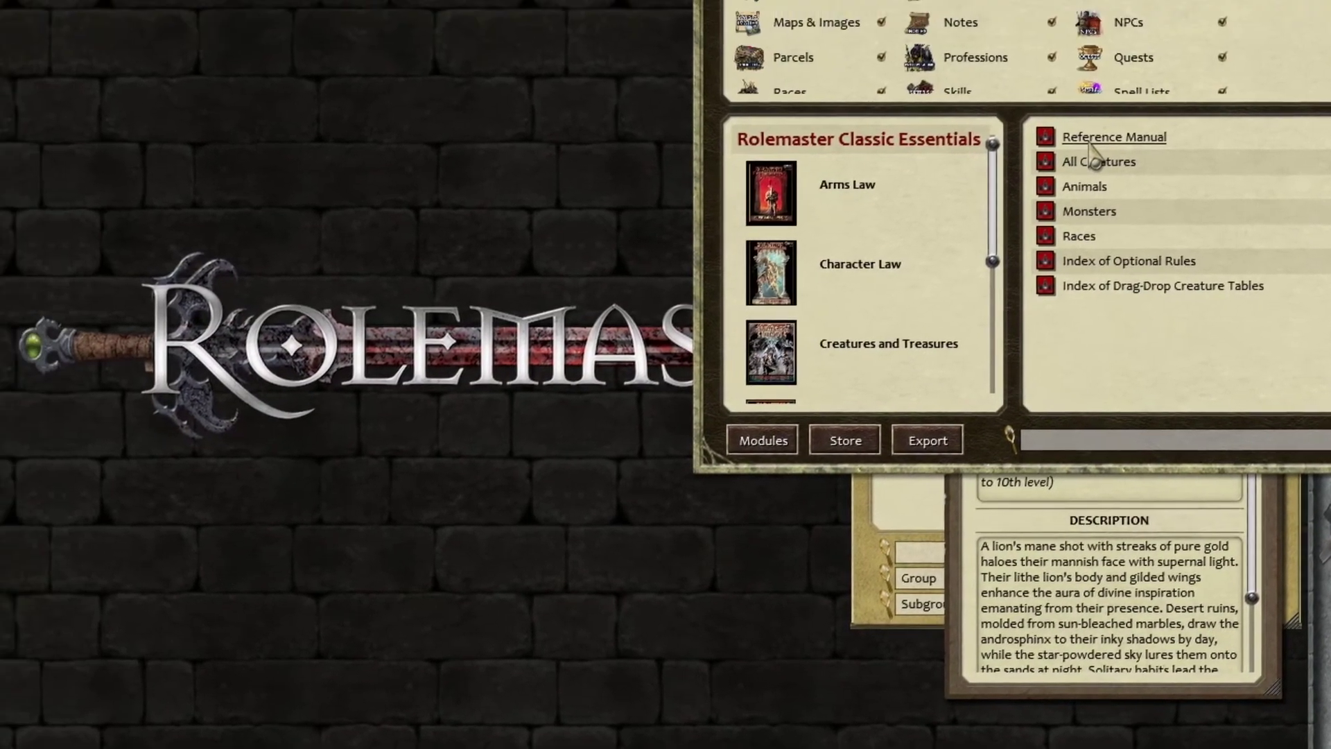
pyautogui.click(929, 15)
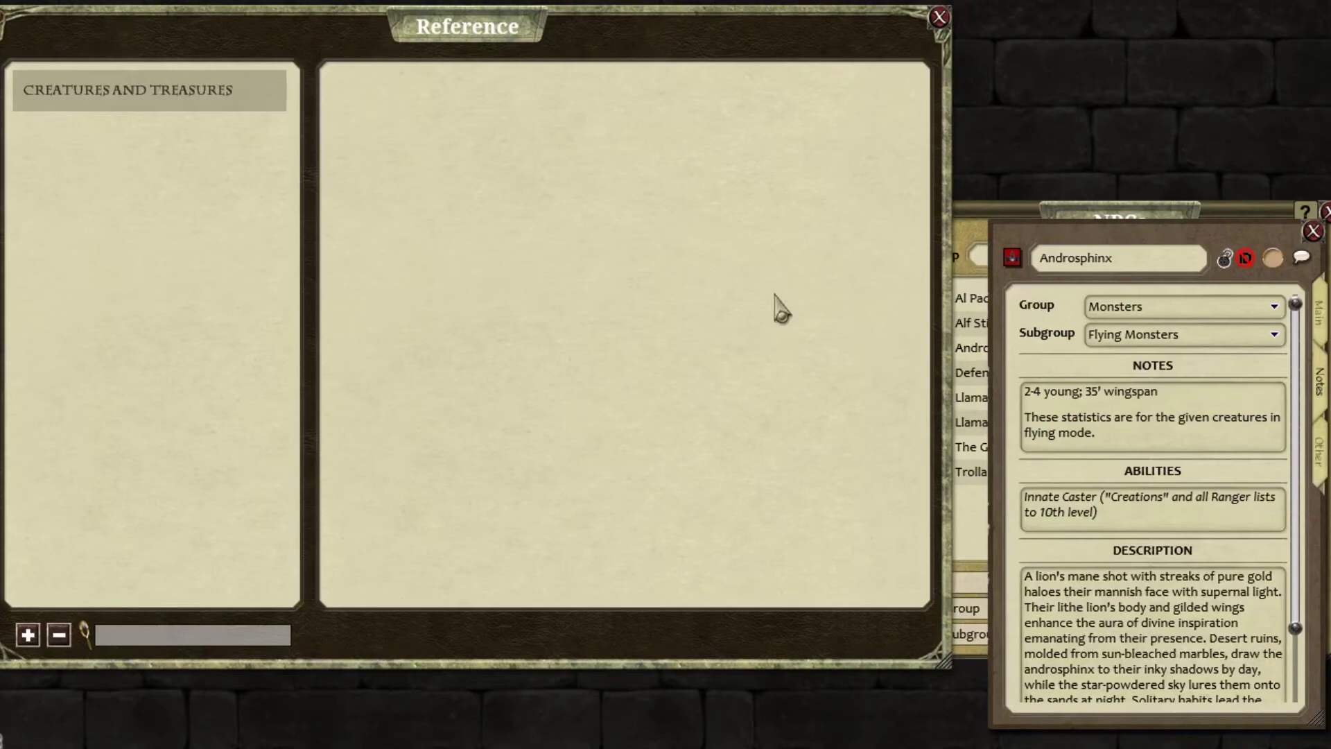
pyautogui.click(120, 104)
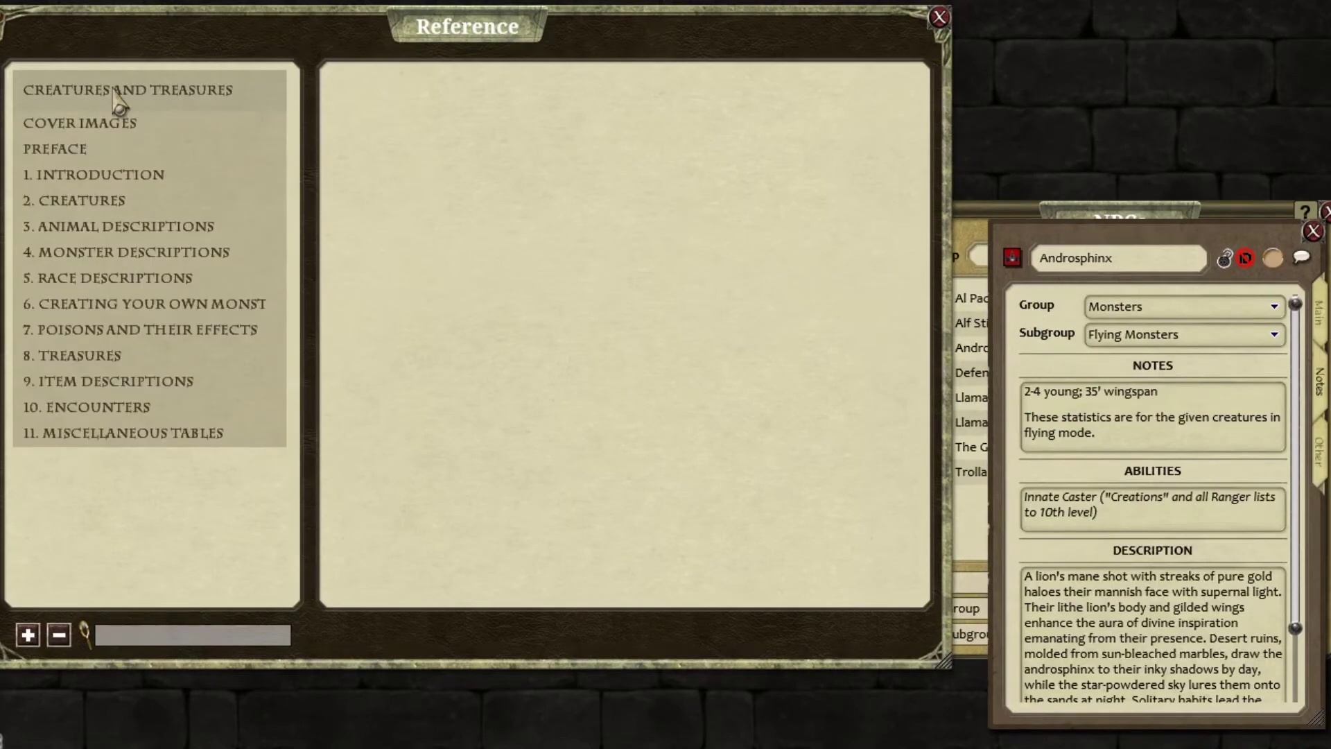
pyautogui.click(72, 202)
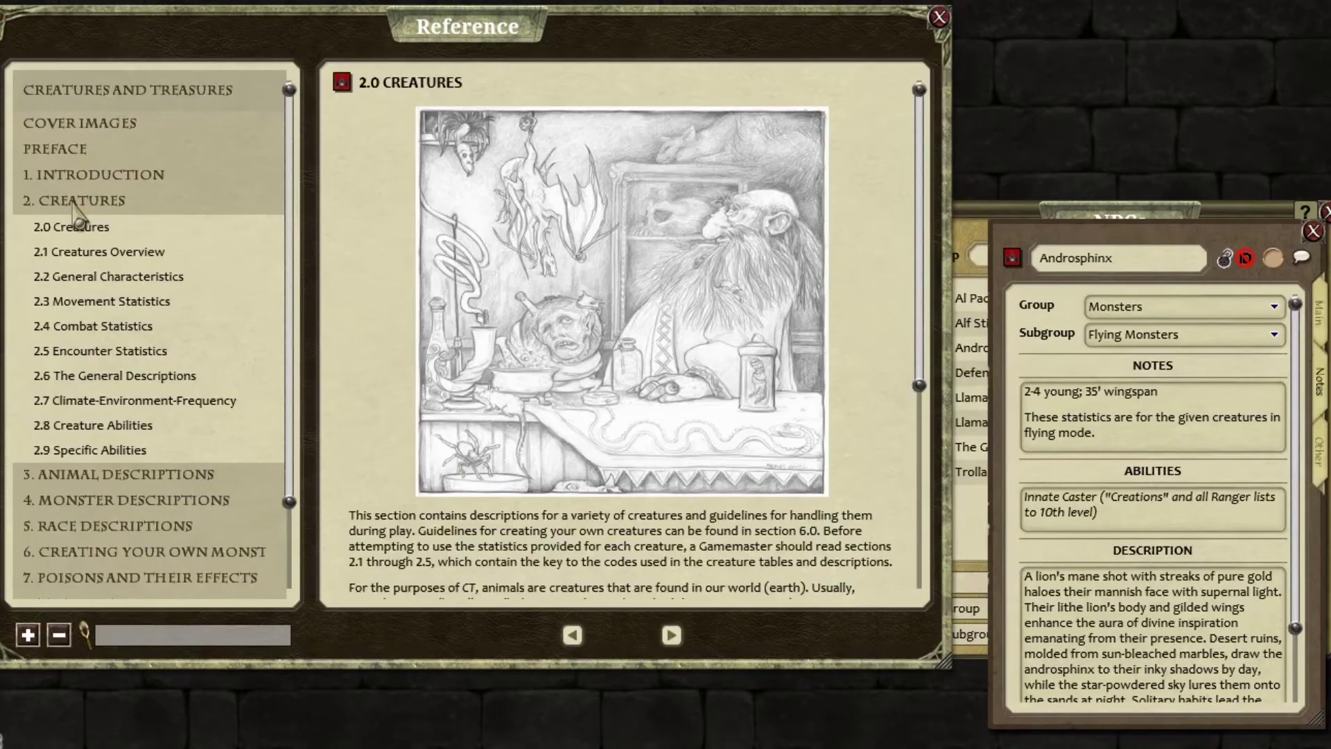
pyautogui.click(76, 426)
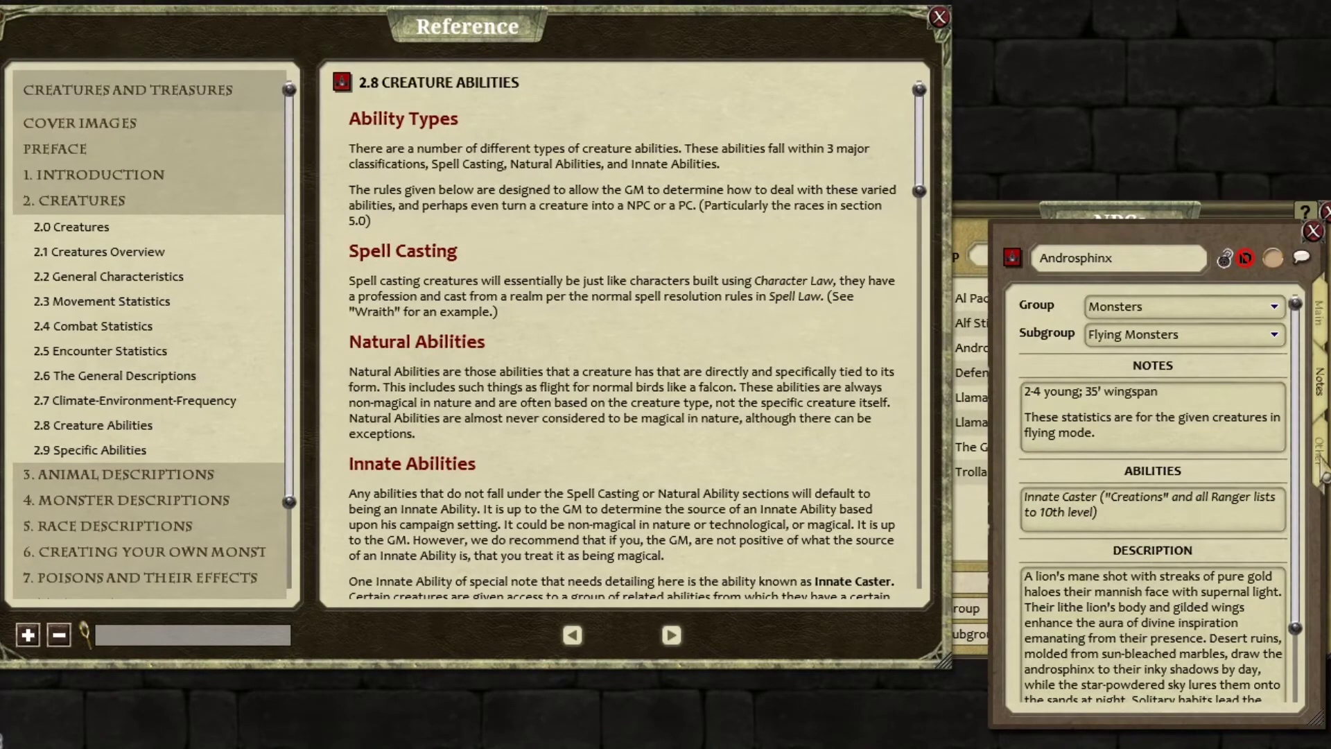
# View the Androsphinx's other details and cycle through its IQ options.
pyautogui.click(1321, 466)
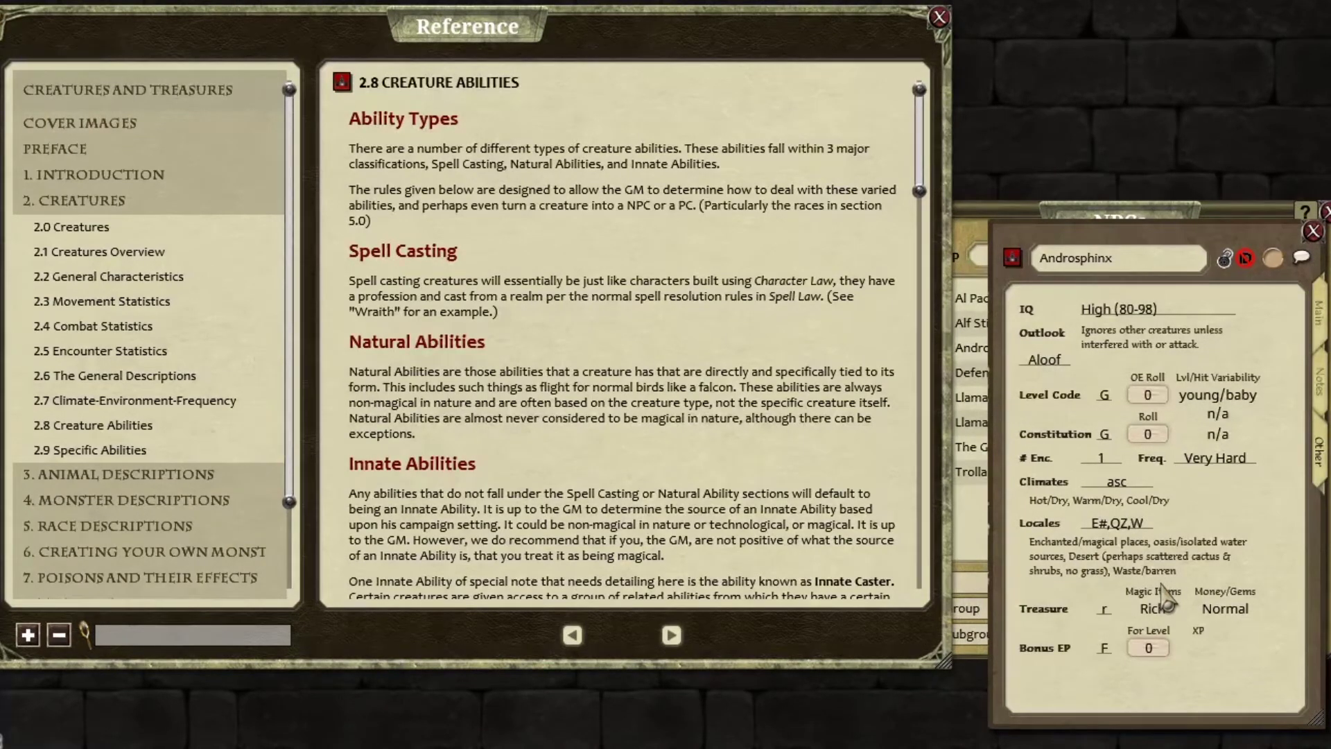
pyautogui.click(1141, 308)
pyautogui.click(1140, 309)
pyautogui.click(1143, 316)
# Cycle through all the Androsphinx's Outlook options until it is back at Aloof.
pyautogui.click(1045, 361)
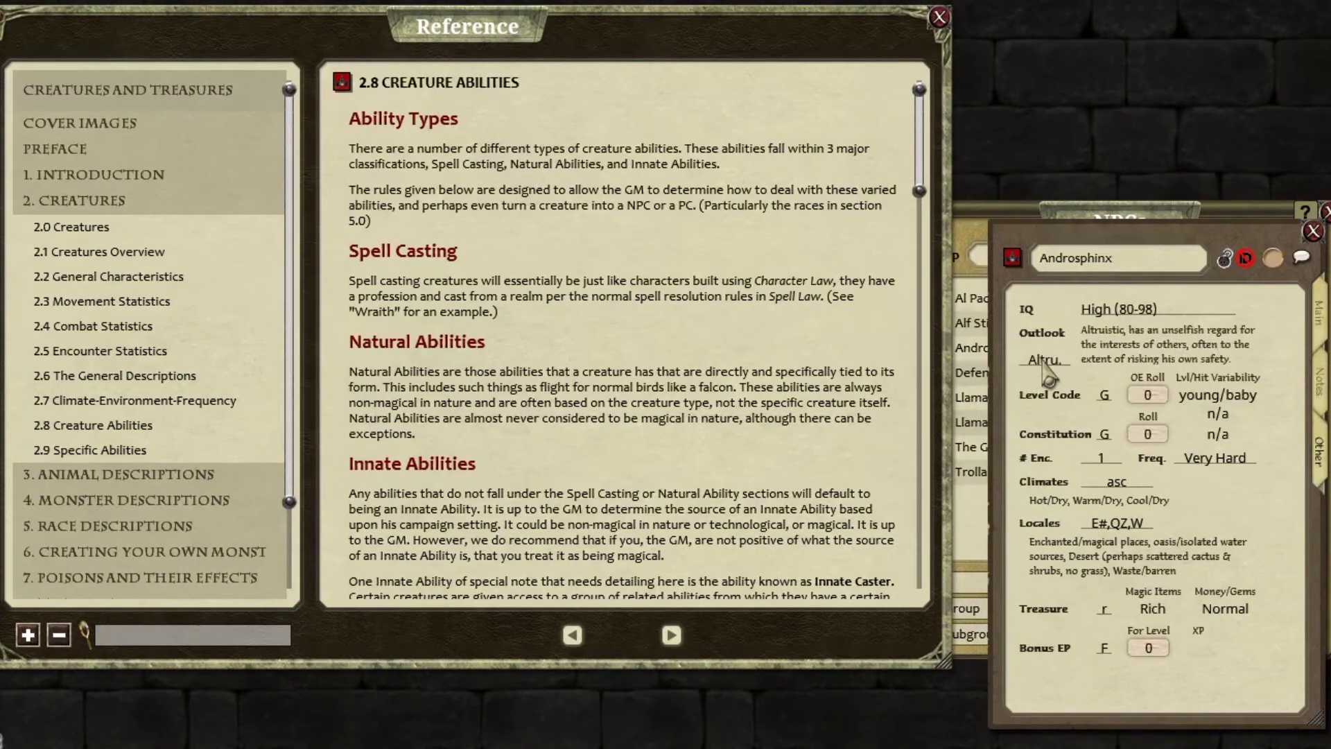
pyautogui.click(1046, 362)
pyautogui.click(1045, 361)
pyautogui.click(1045, 361)
pyautogui.click(1045, 361)
pyautogui.click(1046, 361)
pyautogui.click(1045, 362)
pyautogui.click(1046, 361)
pyautogui.click(1046, 361)
pyautogui.click(1046, 361)
pyautogui.click(1046, 362)
pyautogui.click(1045, 362)
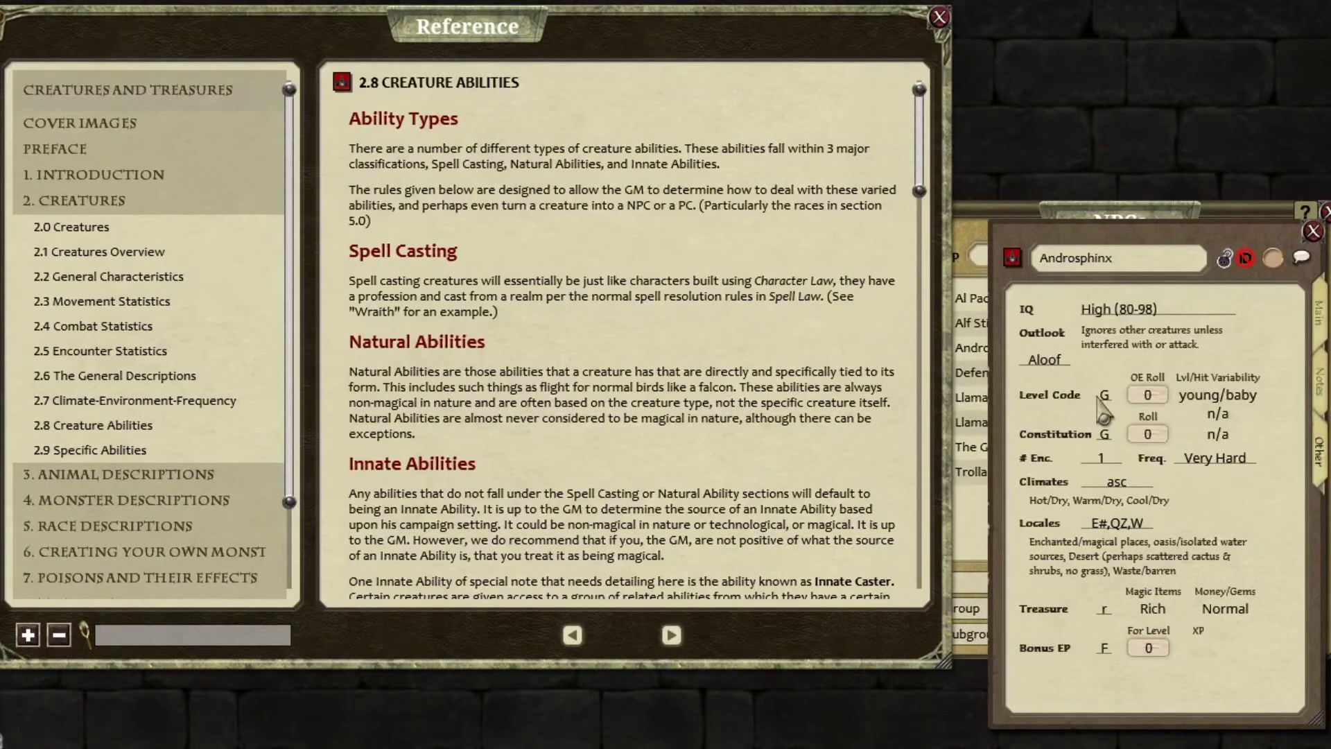
# Roll the Androsphinx's level variability and constitution, applying 52 as the Level Code roll and 78 as the Constitution roll.
pyautogui.doubleClick(1148, 395)
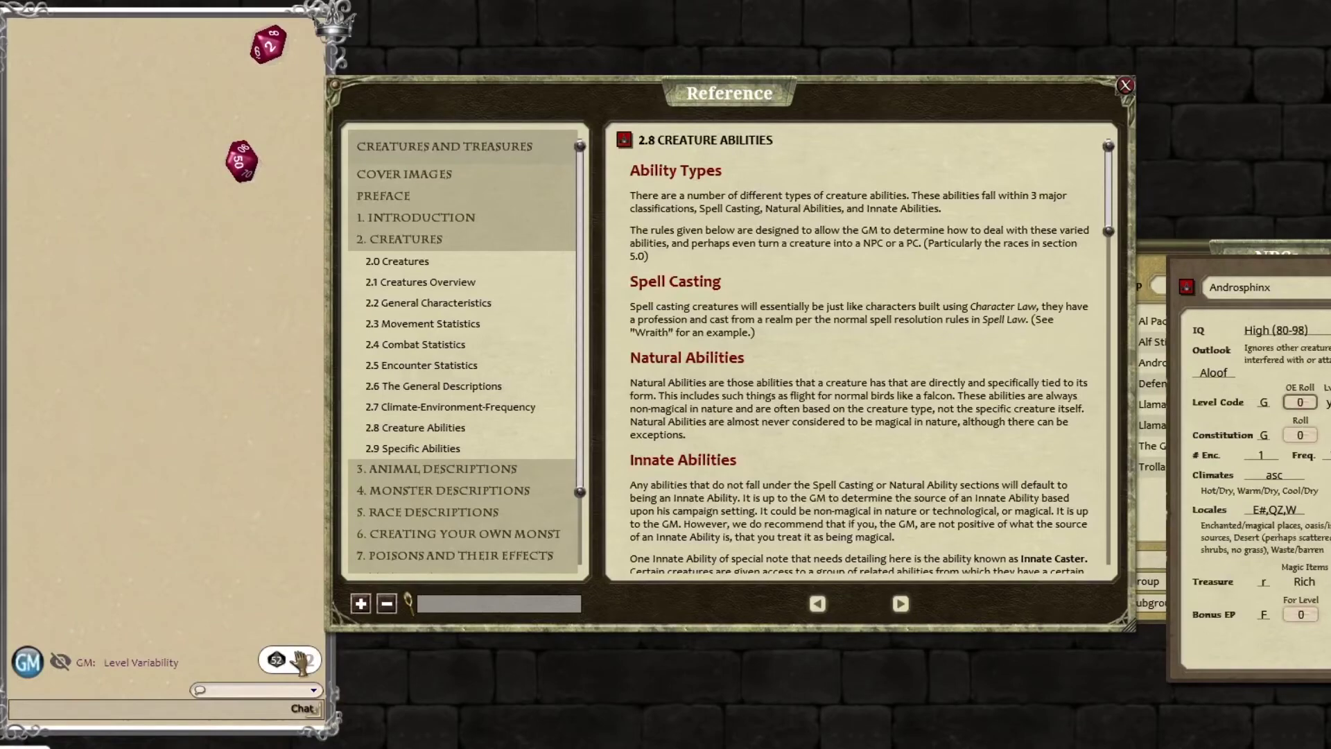
pyautogui.moveTo(315, 669); pyautogui.dragTo(1330, 411)
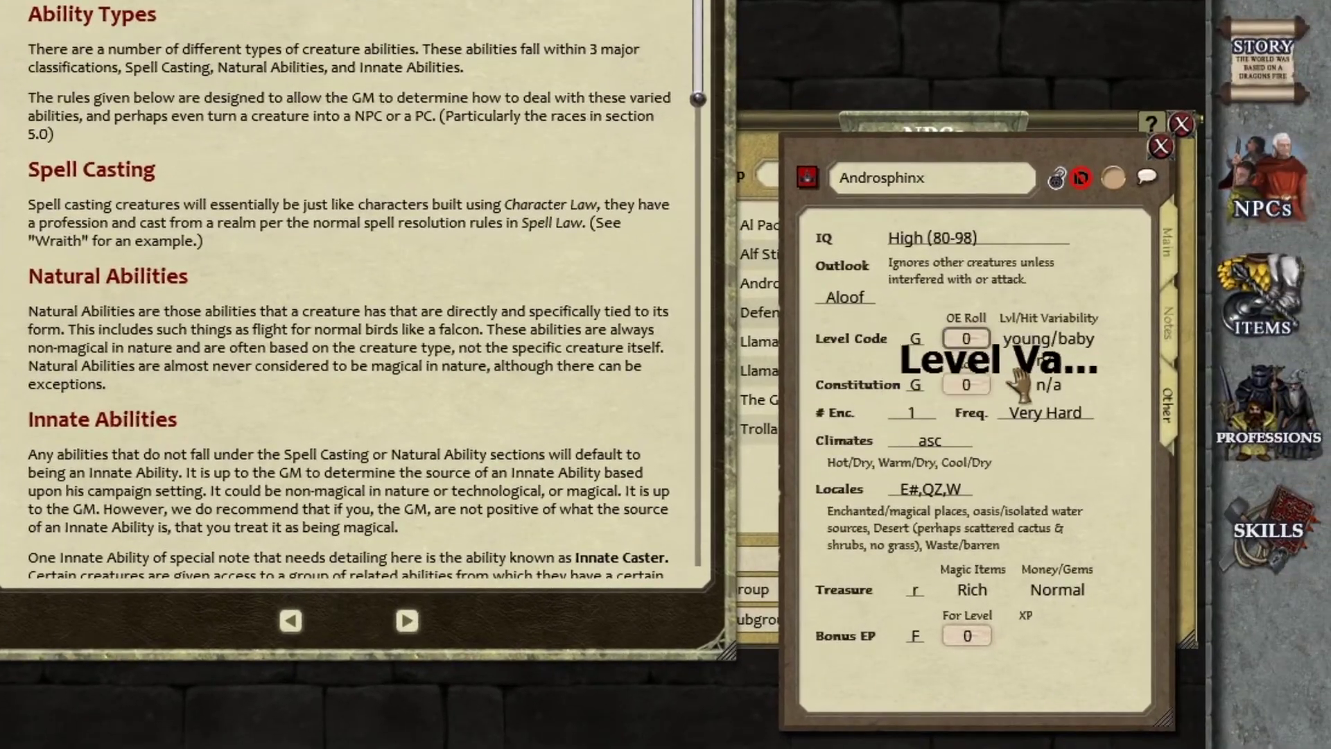
pyautogui.moveTo(1071, 353); pyautogui.dragTo(974, 350)
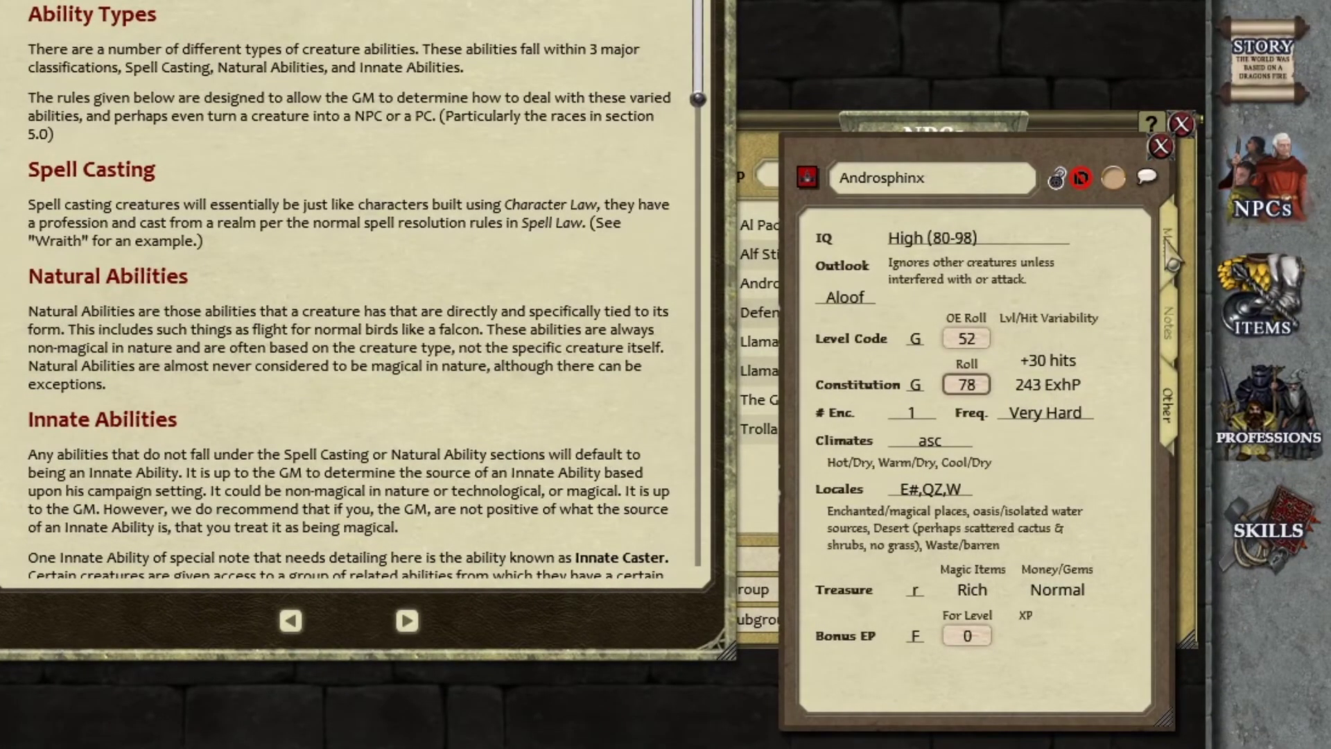
# Set the Androsphinx's Hits to 230 in its main statistics.
pyautogui.click(1172, 262)
pyautogui.scroll(5, 882, 364)
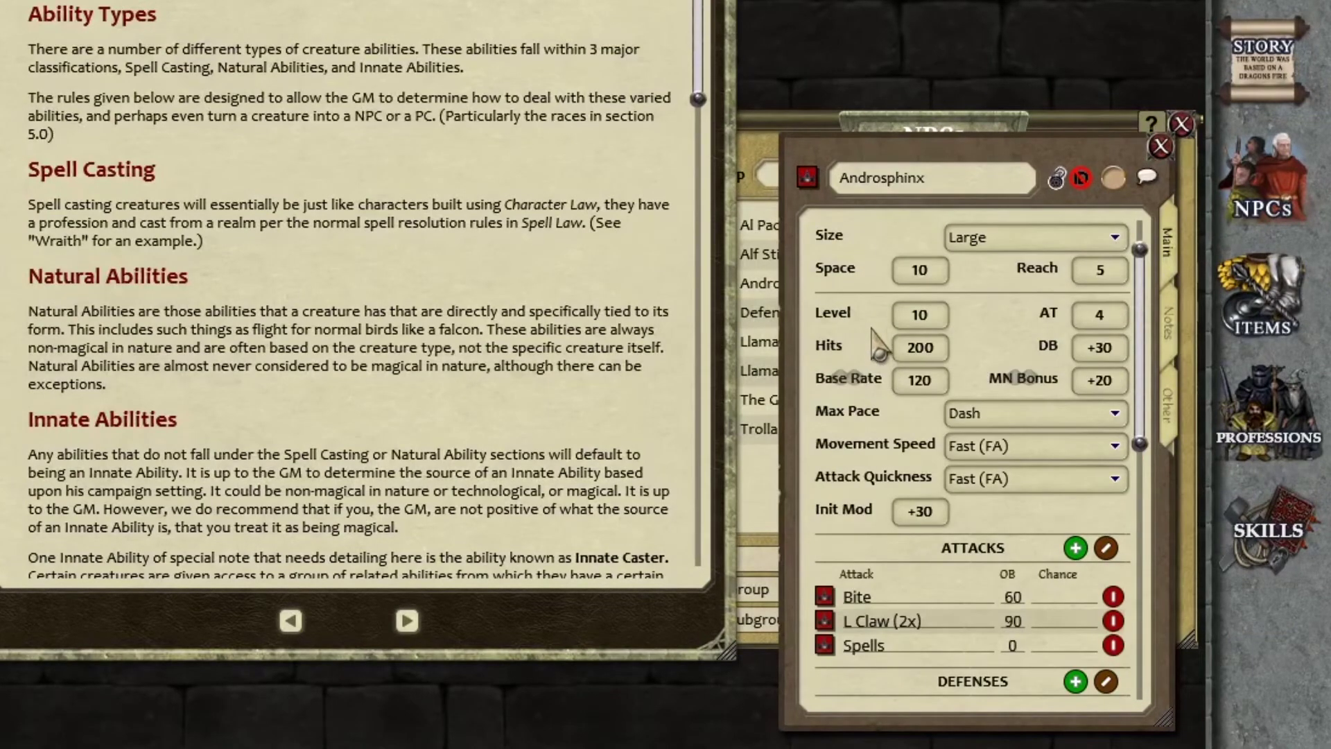
pyautogui.click(917, 353)
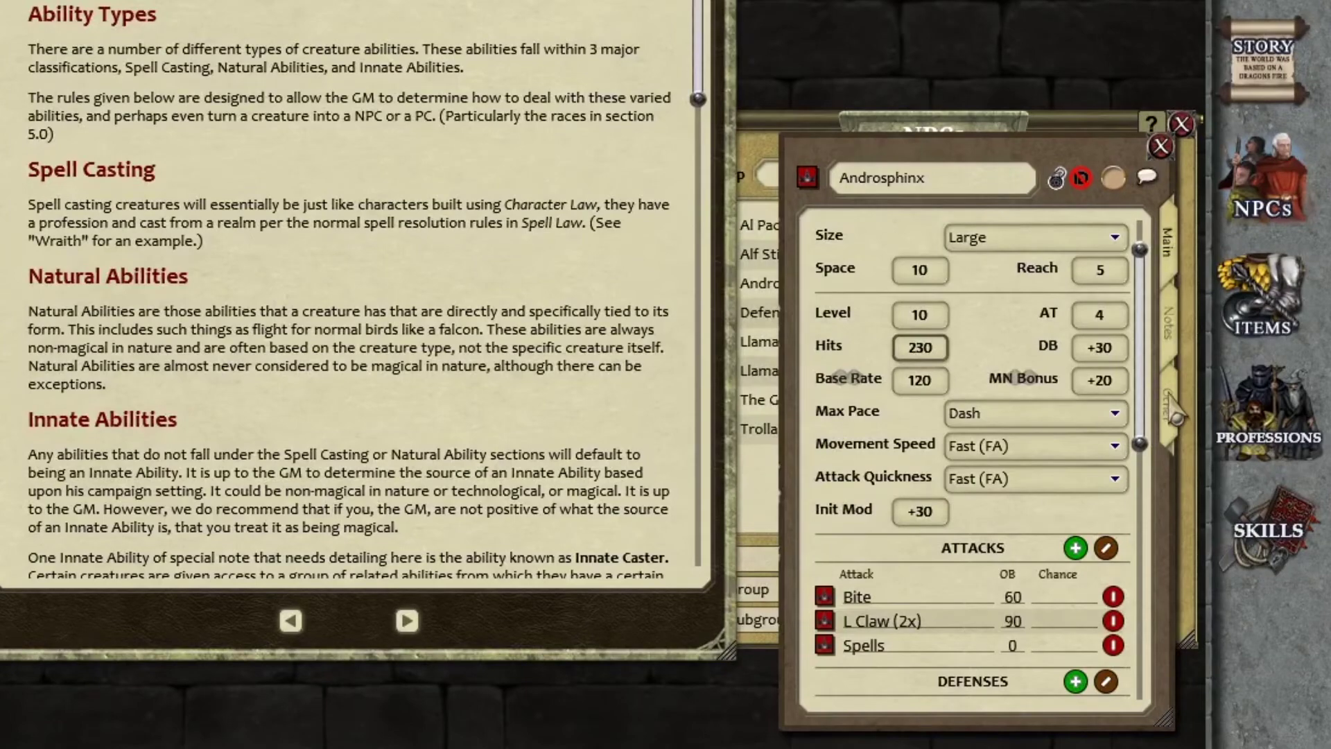
# Return to the Androsphinx's other details and consult Table 02-15: Climate Codes in reference section 2.7 Climate-Environment-Frequency.
pyautogui.click(1170, 409)
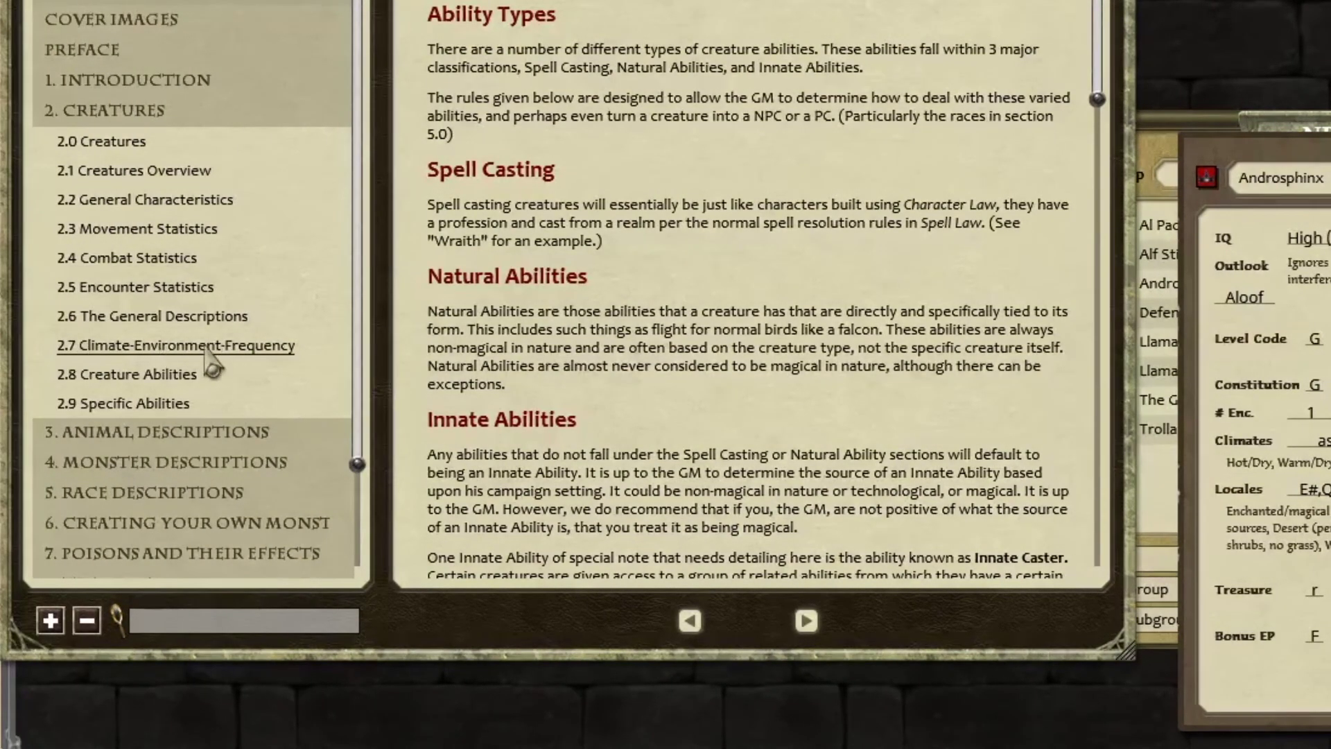
pyautogui.click(206, 347)
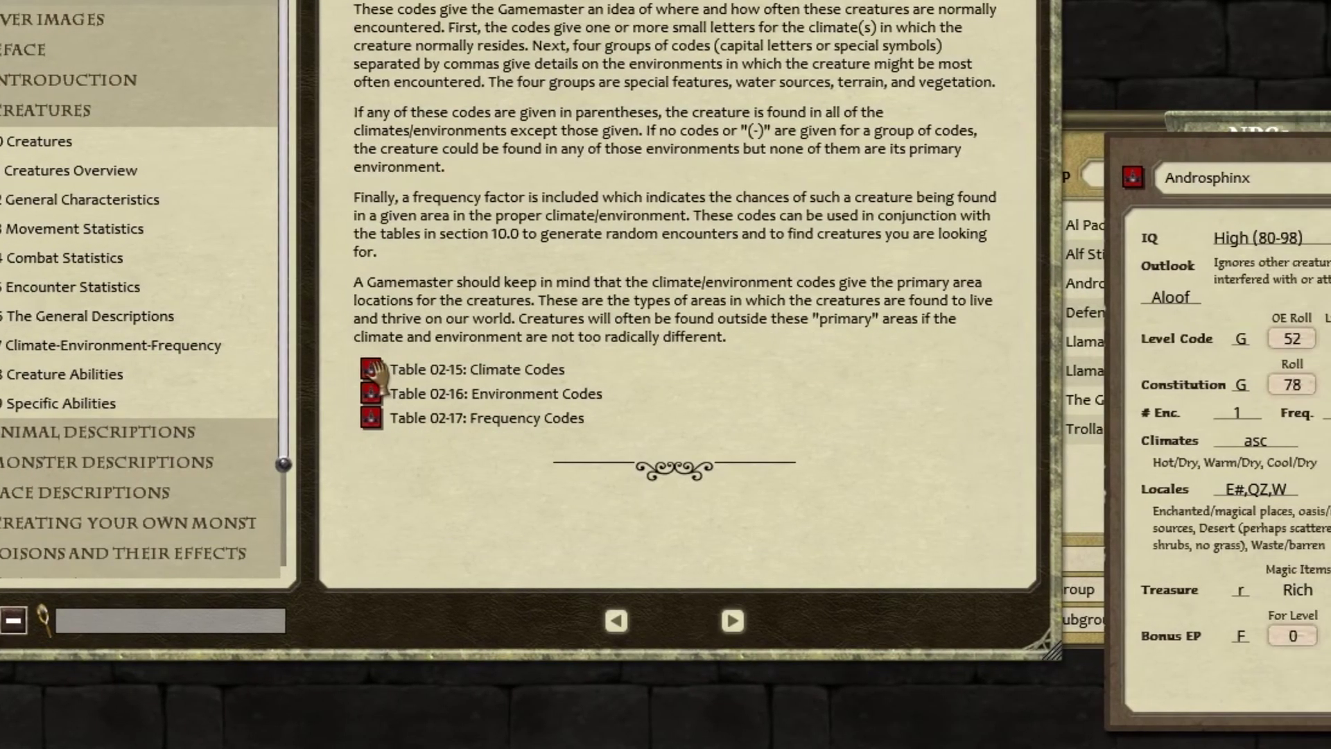
pyautogui.click(485, 370)
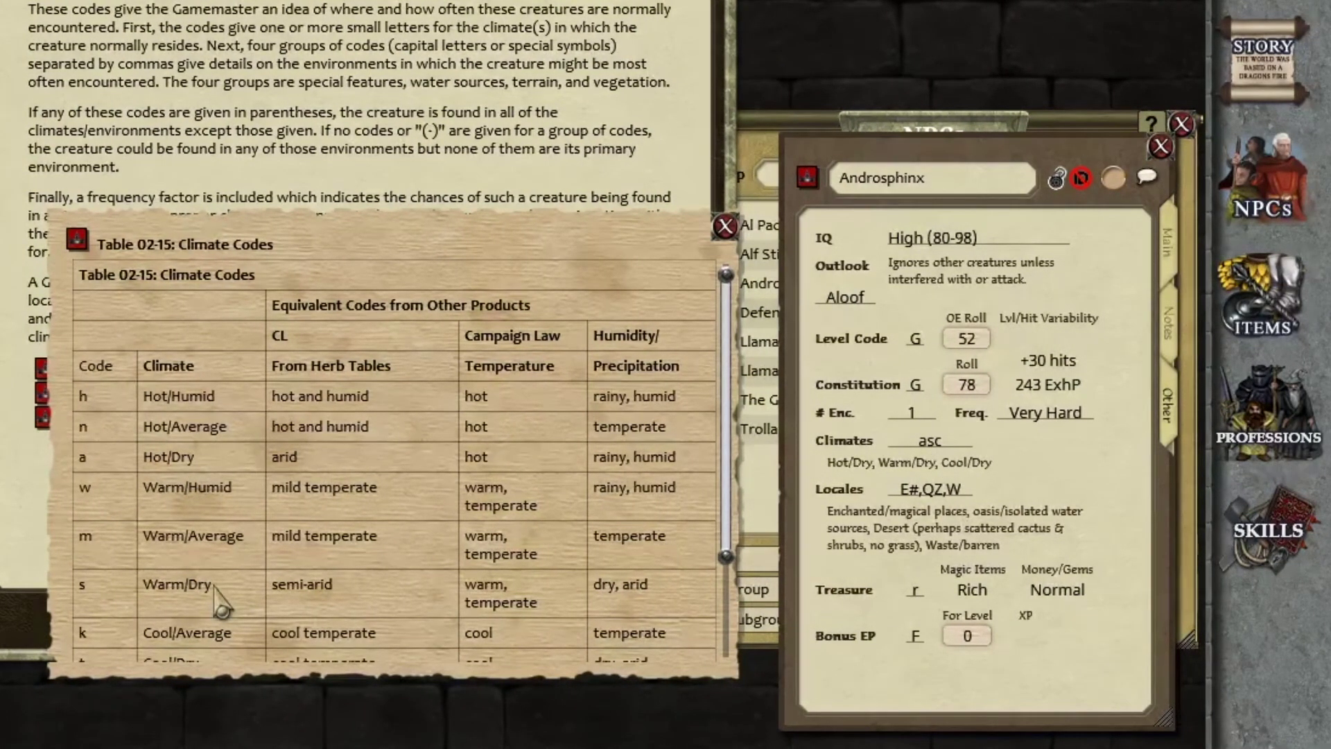
pyautogui.scroll(-3, 214, 585)
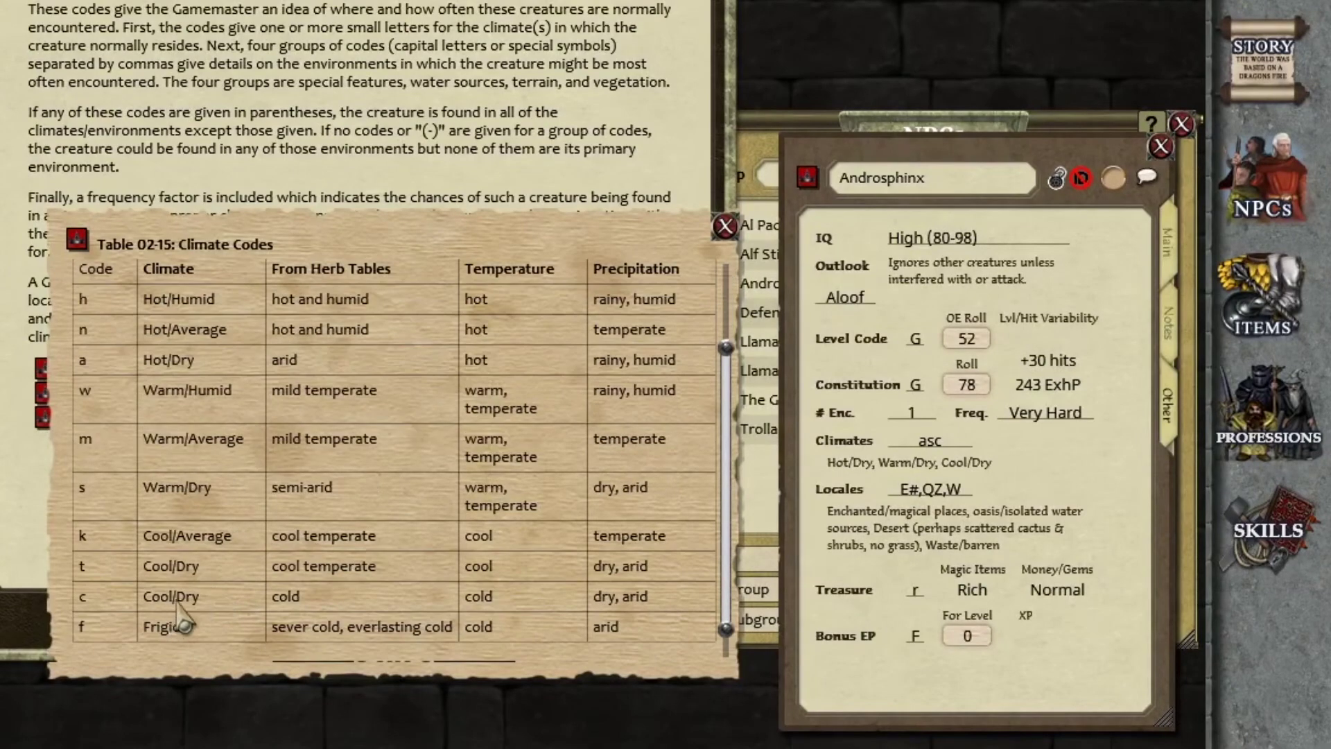
pyautogui.scroll(3, 347, 565)
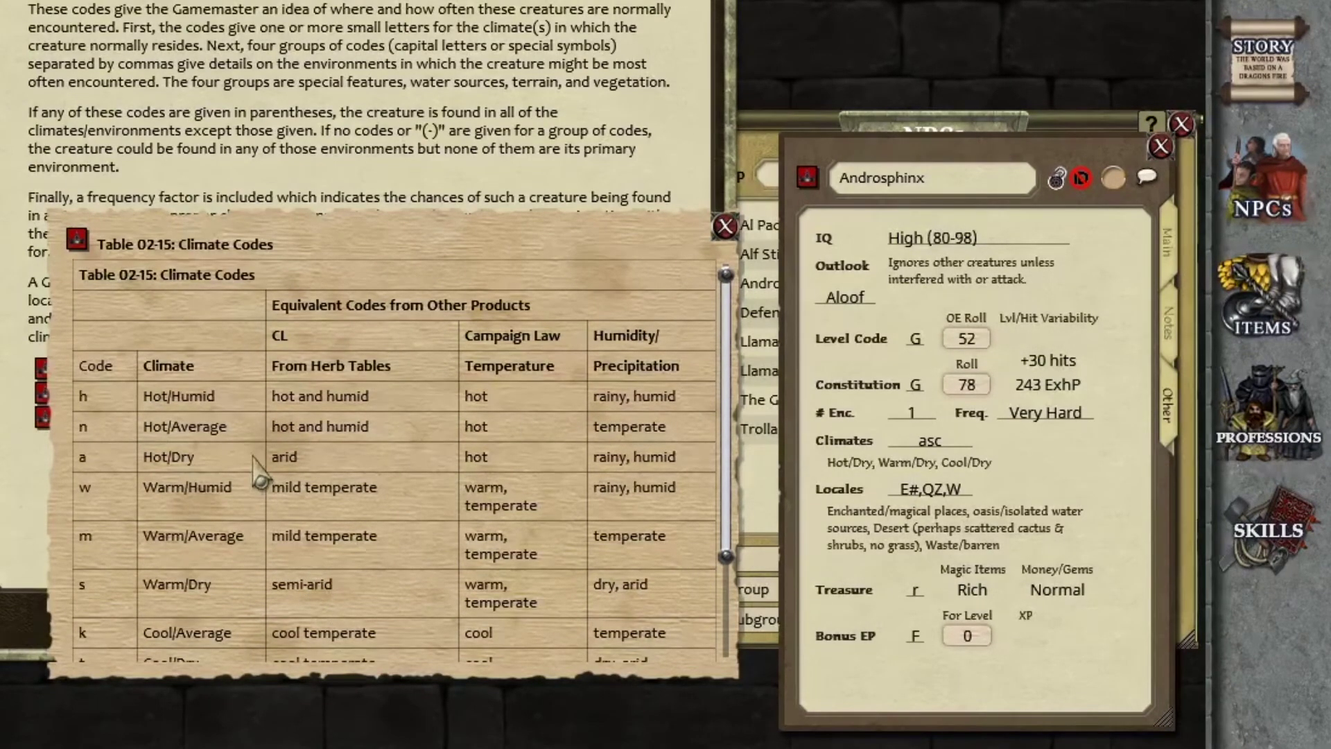
# Try adding climate code w to the Androsphinx's Climates, remove it again, and close the Climate Codes table.
pyautogui.click(955, 441)
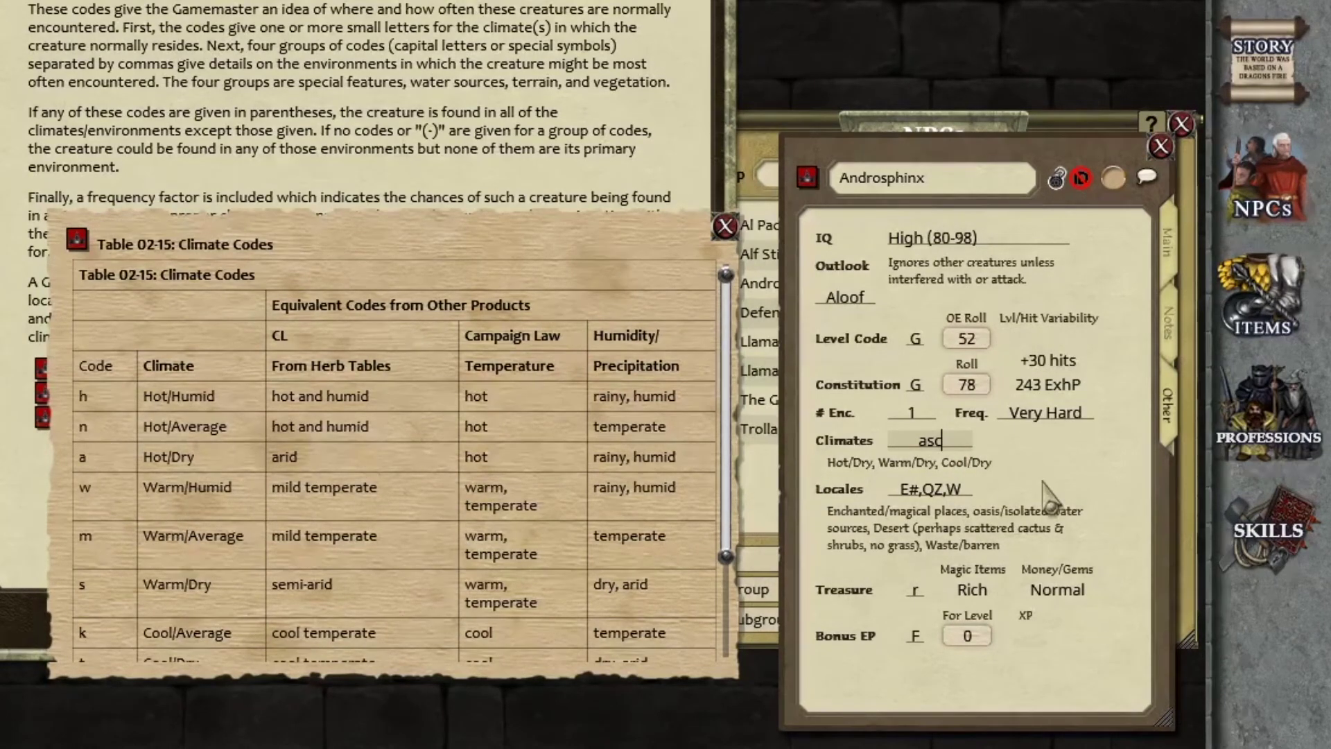
pyautogui.write('w')
pyautogui.press('BackSpace')
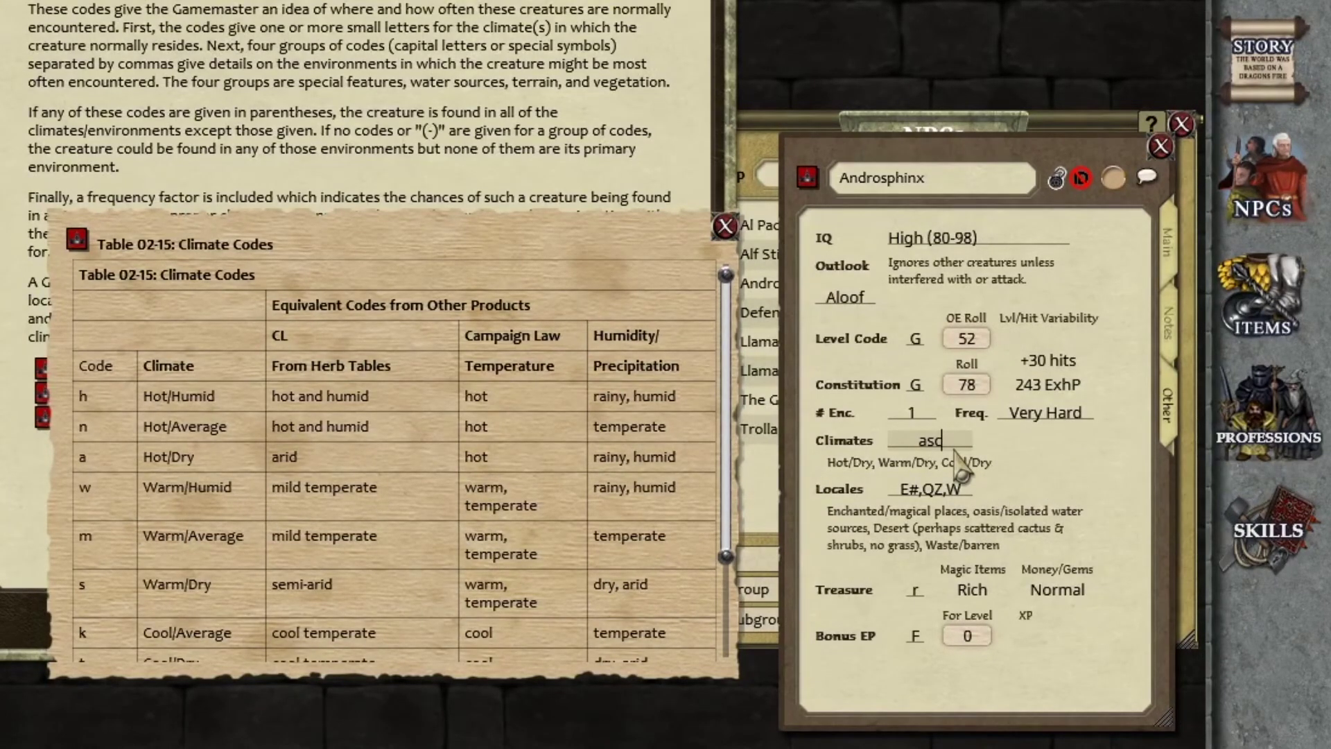
pyautogui.click(725, 226)
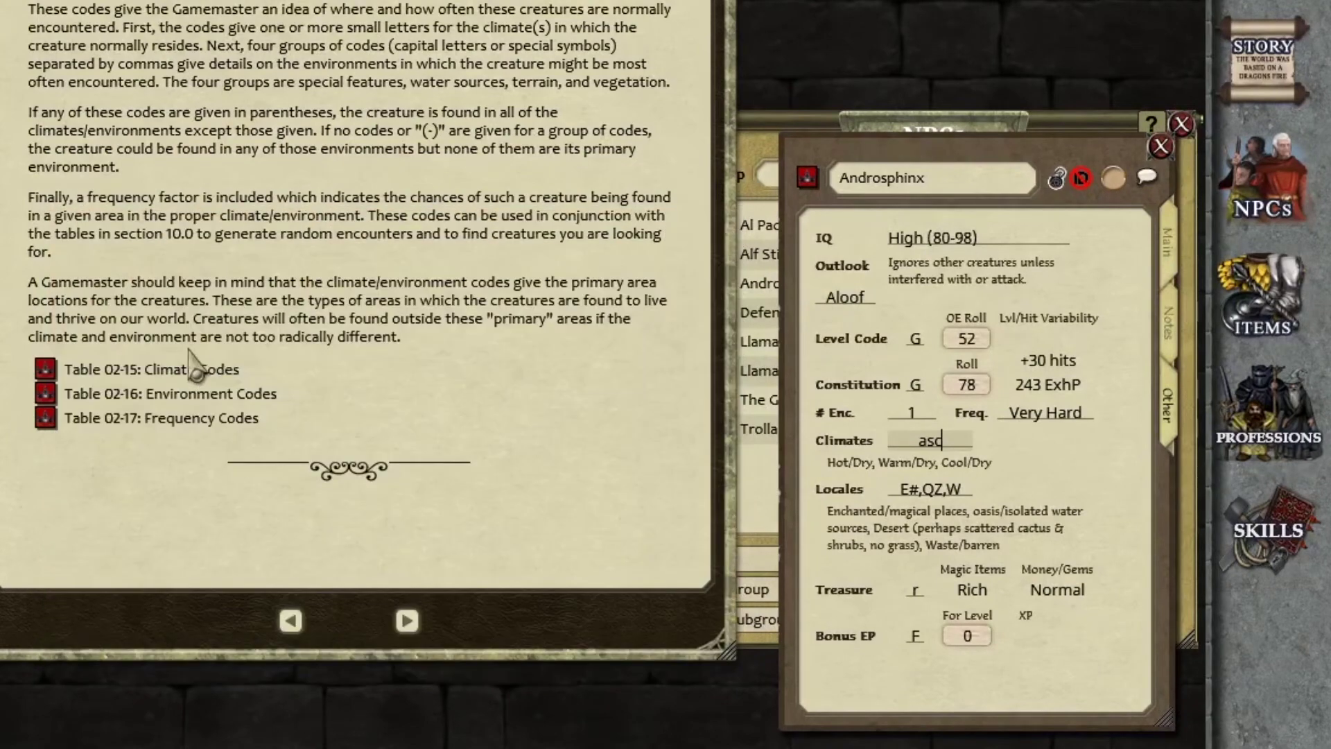
# Consult Table 02-16: Environment Codes, try adding locale code A to the Androsphinx's Locales, and remove it again.
pyautogui.click(46, 393)
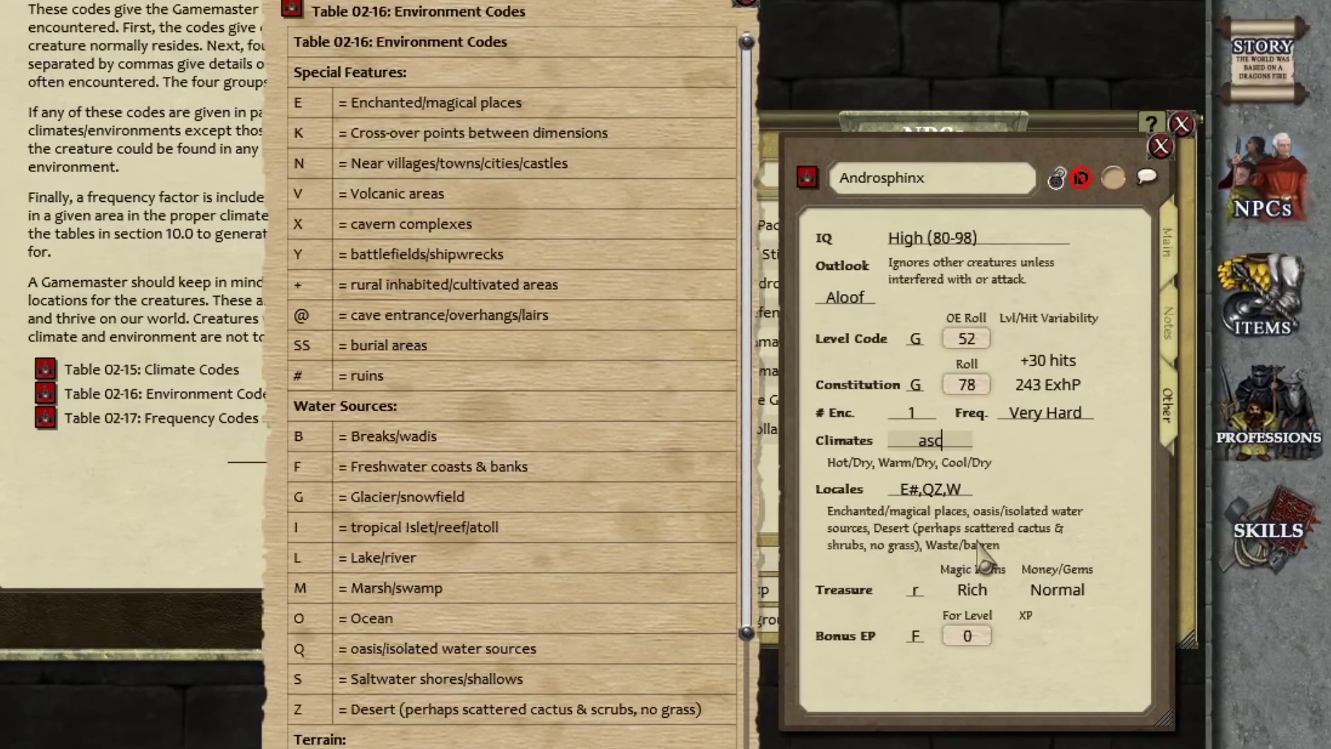
pyautogui.click(961, 489)
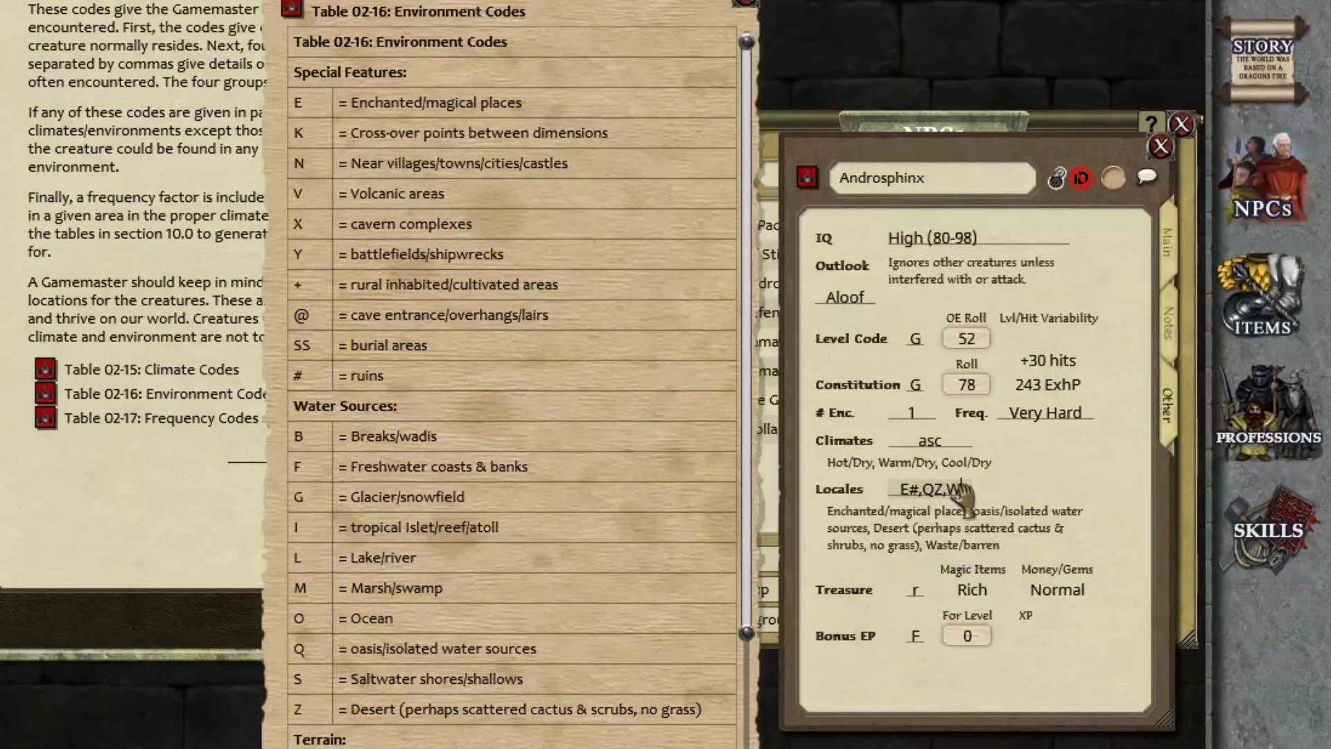
pyautogui.write('A')
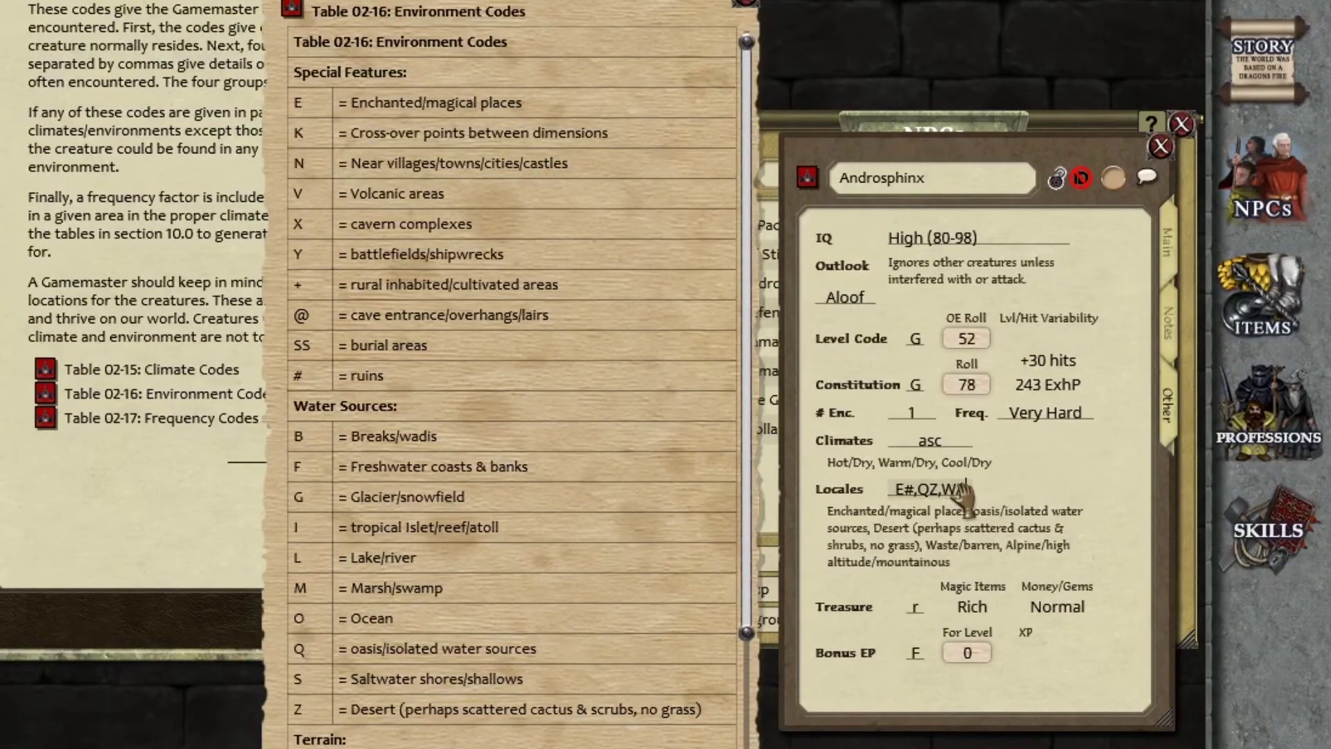
pyautogui.press('BackSpace')
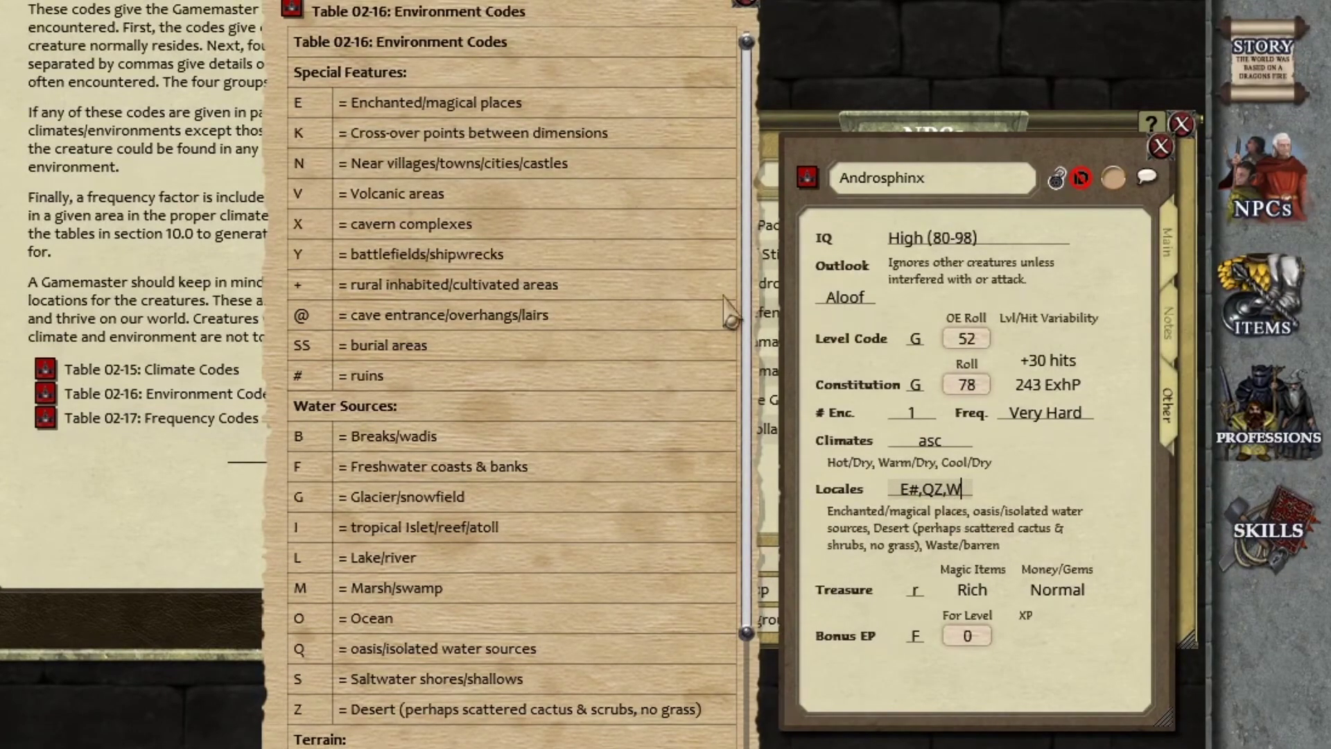
pyautogui.click(746, 4)
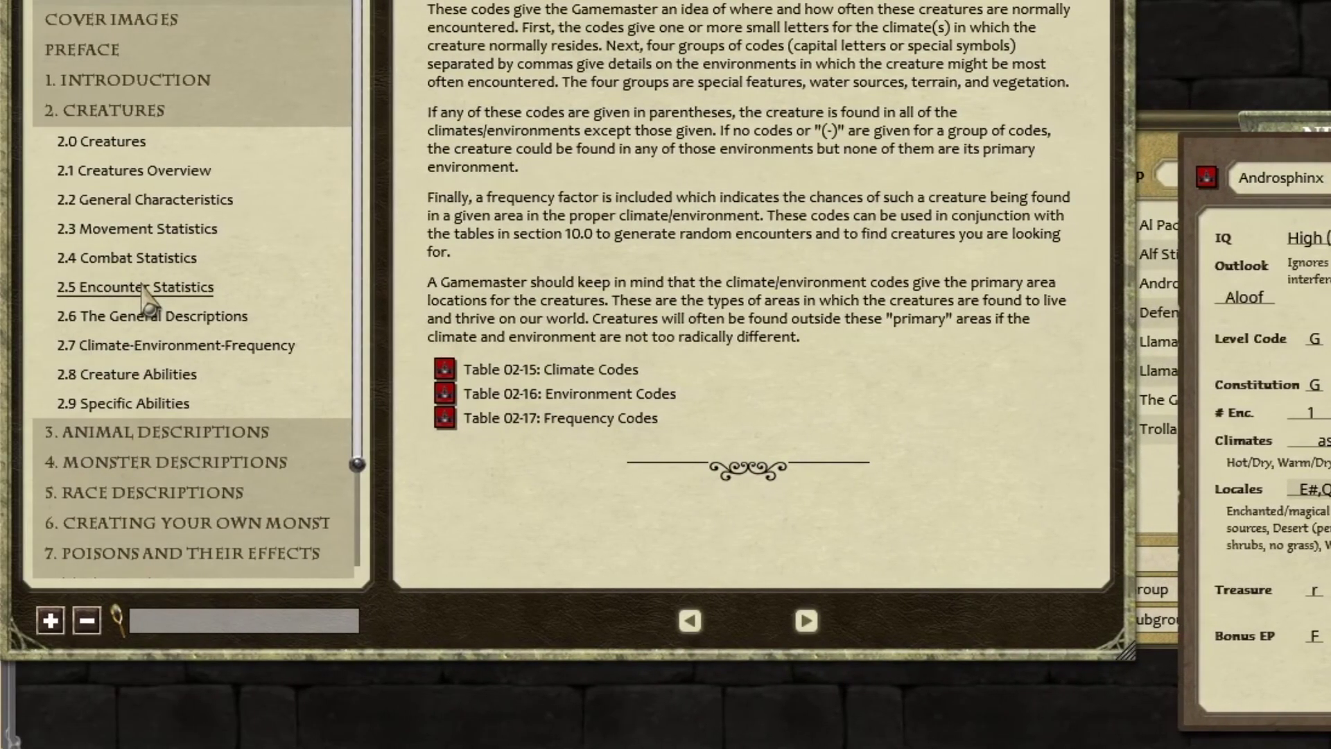
# Open Table 02-11: Treasure Table from section 2.5 Encounter Statistics and place it beside the Androsphinx record.
pyautogui.click(33, 288)
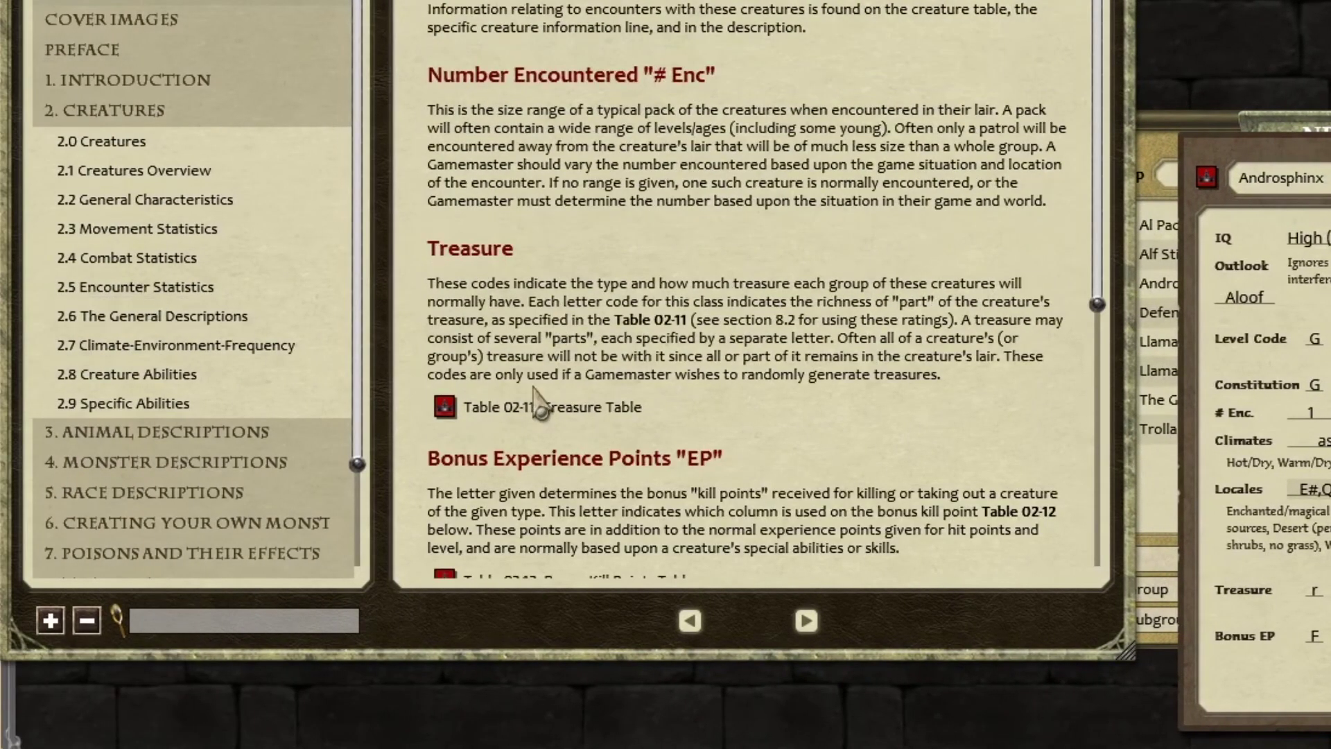
pyautogui.click(445, 407)
pyautogui.moveTo(1279, 87); pyautogui.dragTo(825, 236)
pyautogui.moveTo(560, 235); pyautogui.dragTo(543, 230)
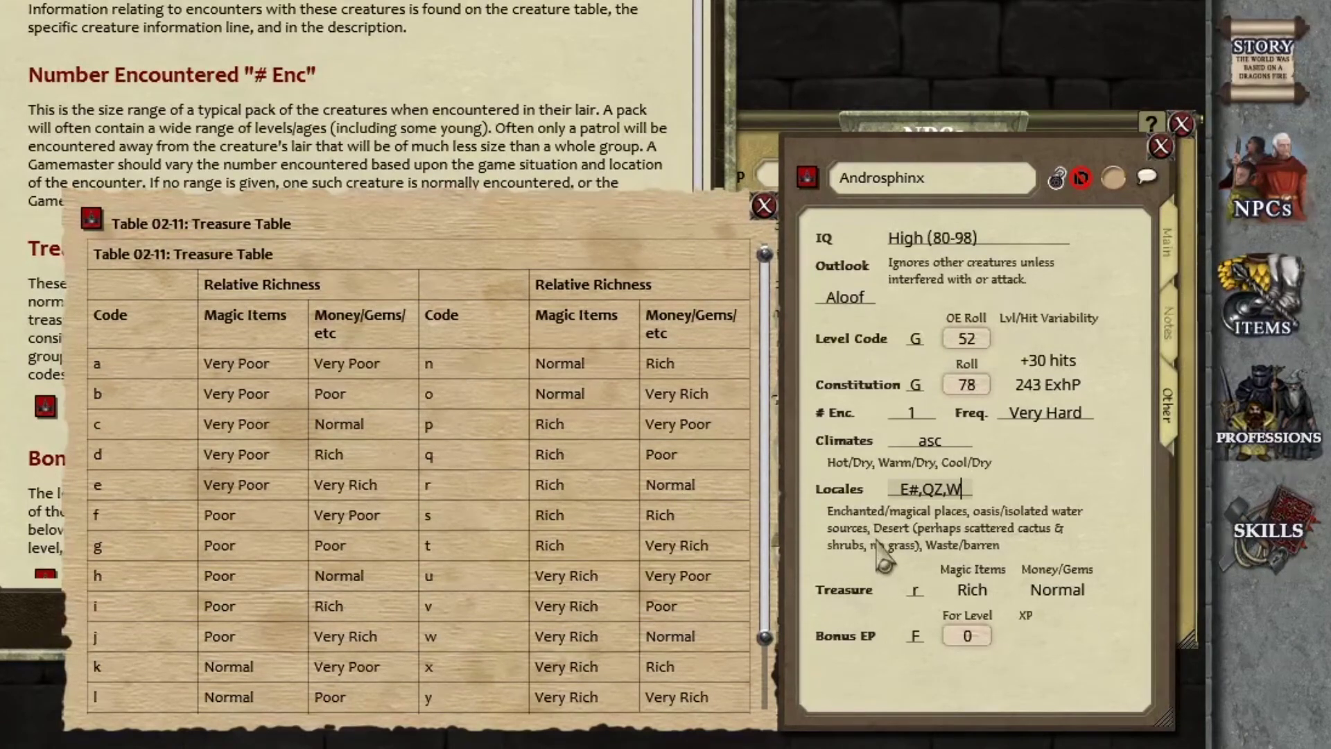
# Try treasure code n for the Androsphinx, then restore code r.
pyautogui.click(915, 590)
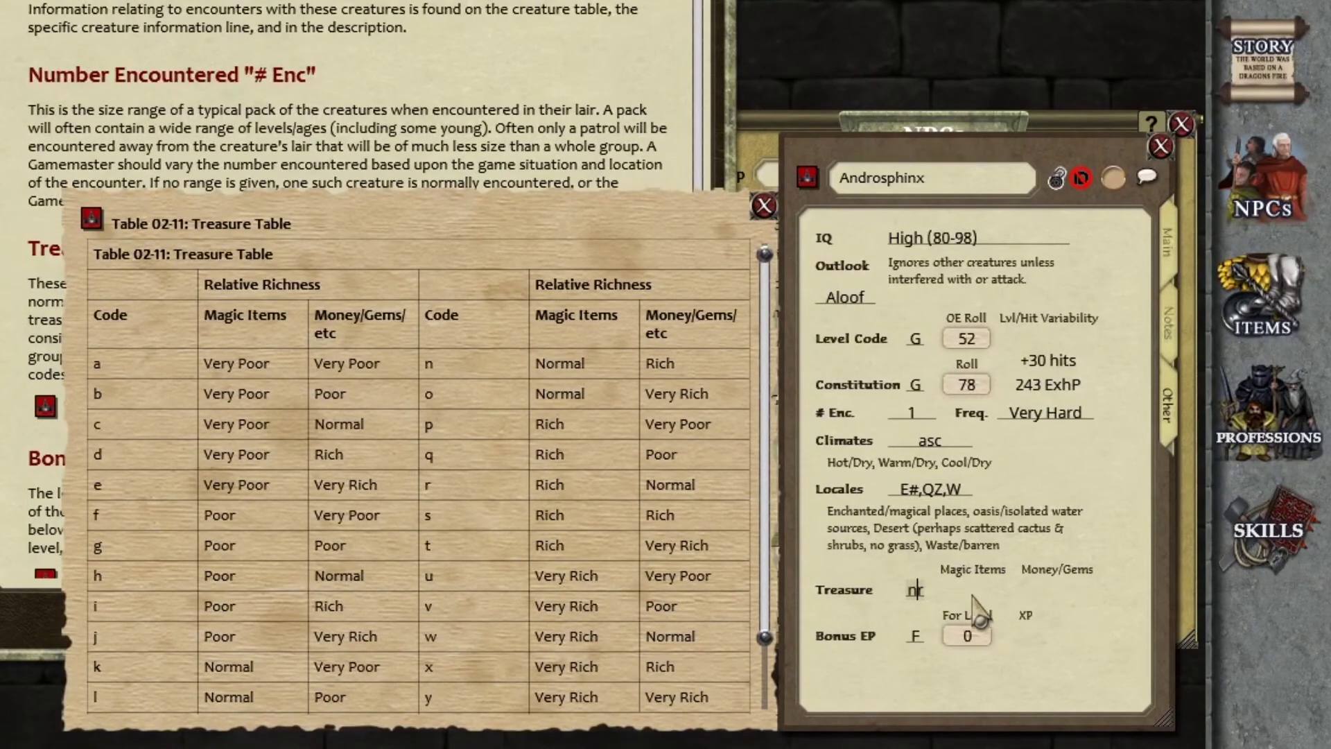
pyautogui.press('BackSpace')
pyautogui.write('n')
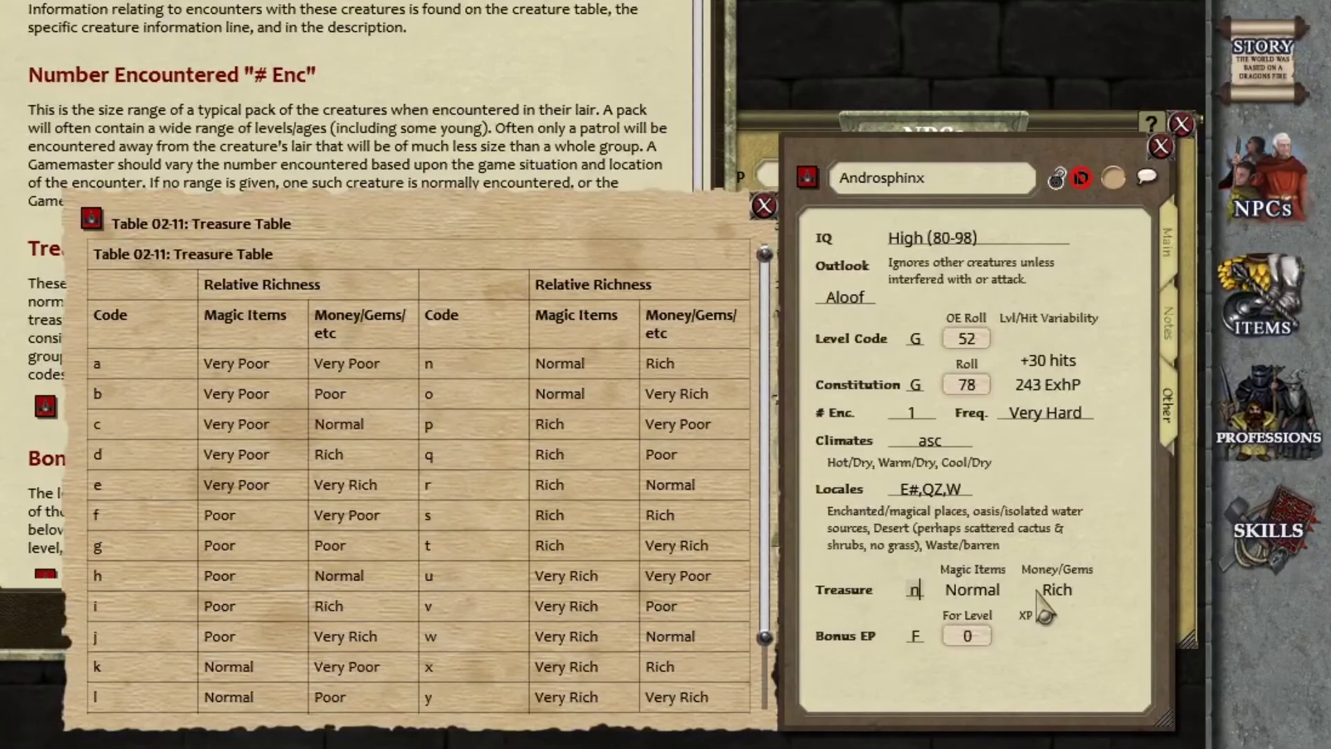
pyautogui.press('BackSpace')
pyautogui.write('r')
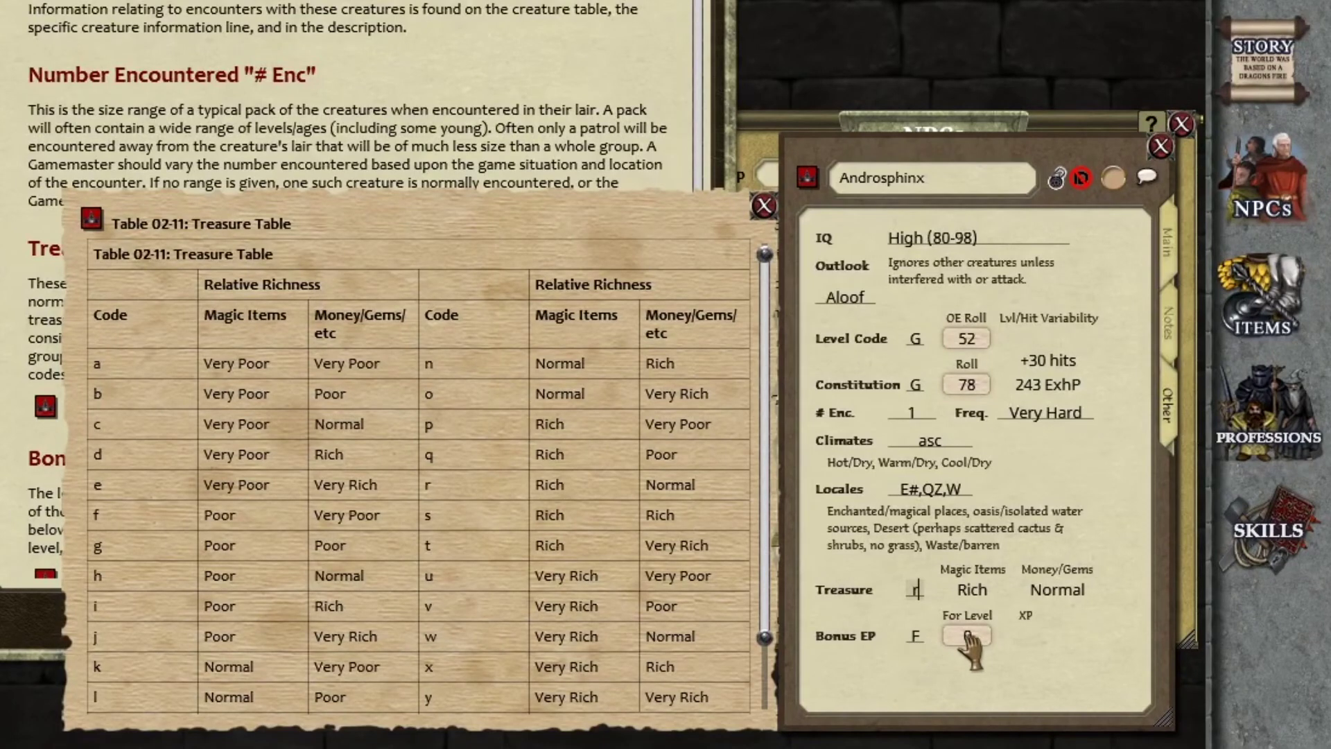
# Set the Androsphinx's Bonus EP level to 5 and close the treasure table and the creature record.
pyautogui.scroll(5, 969, 648)
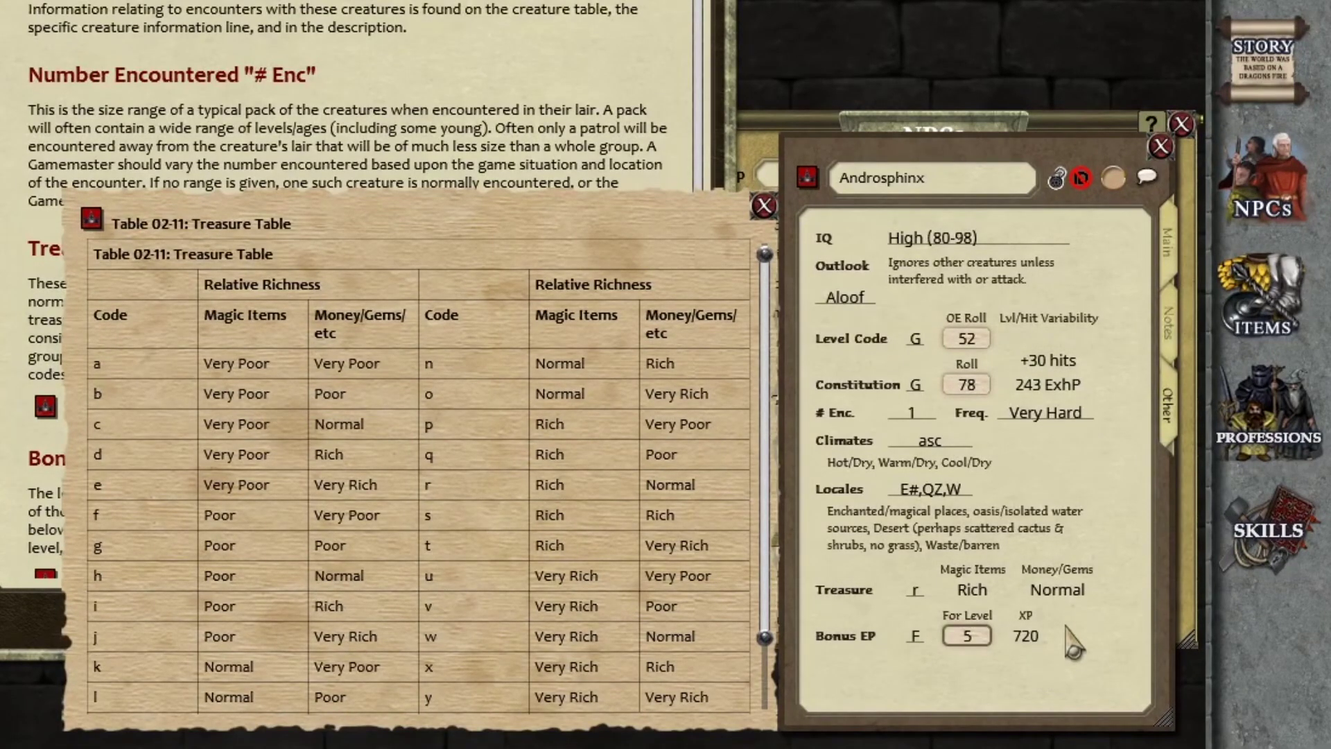
pyautogui.click(763, 205)
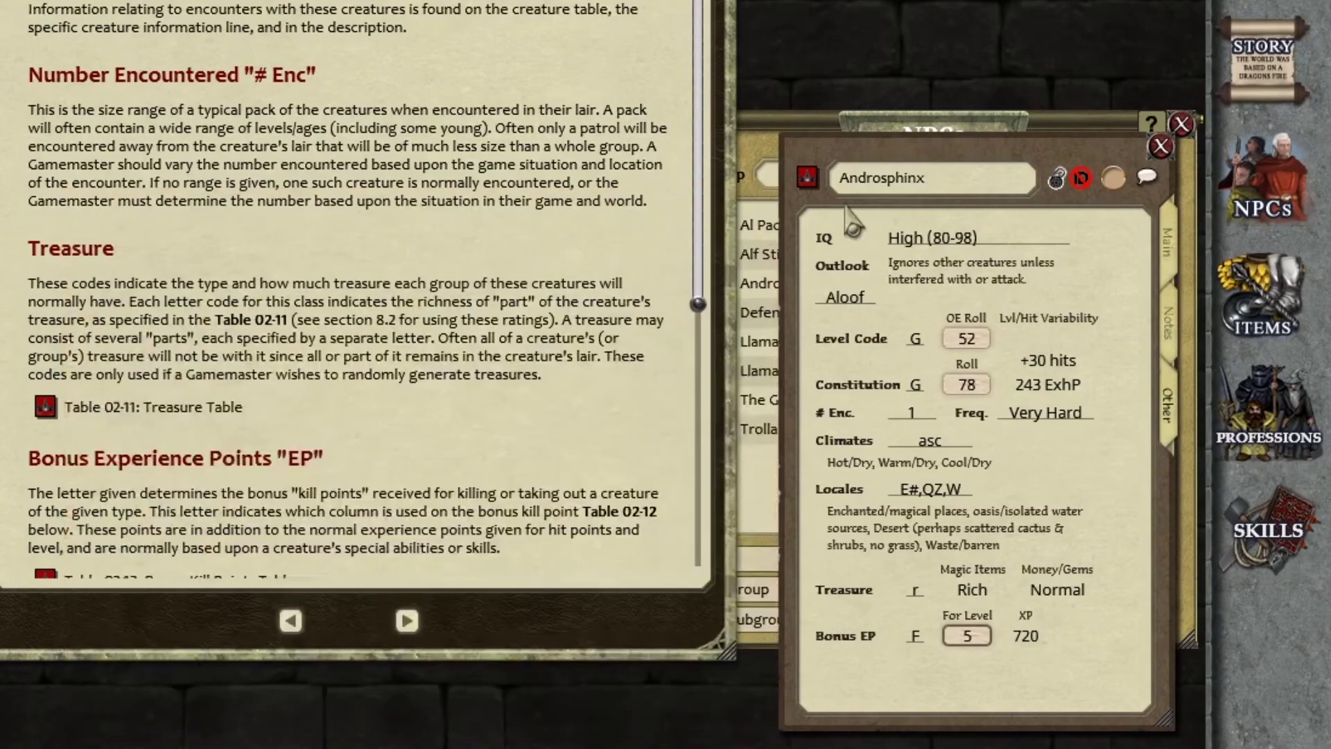
pyautogui.click(1163, 147)
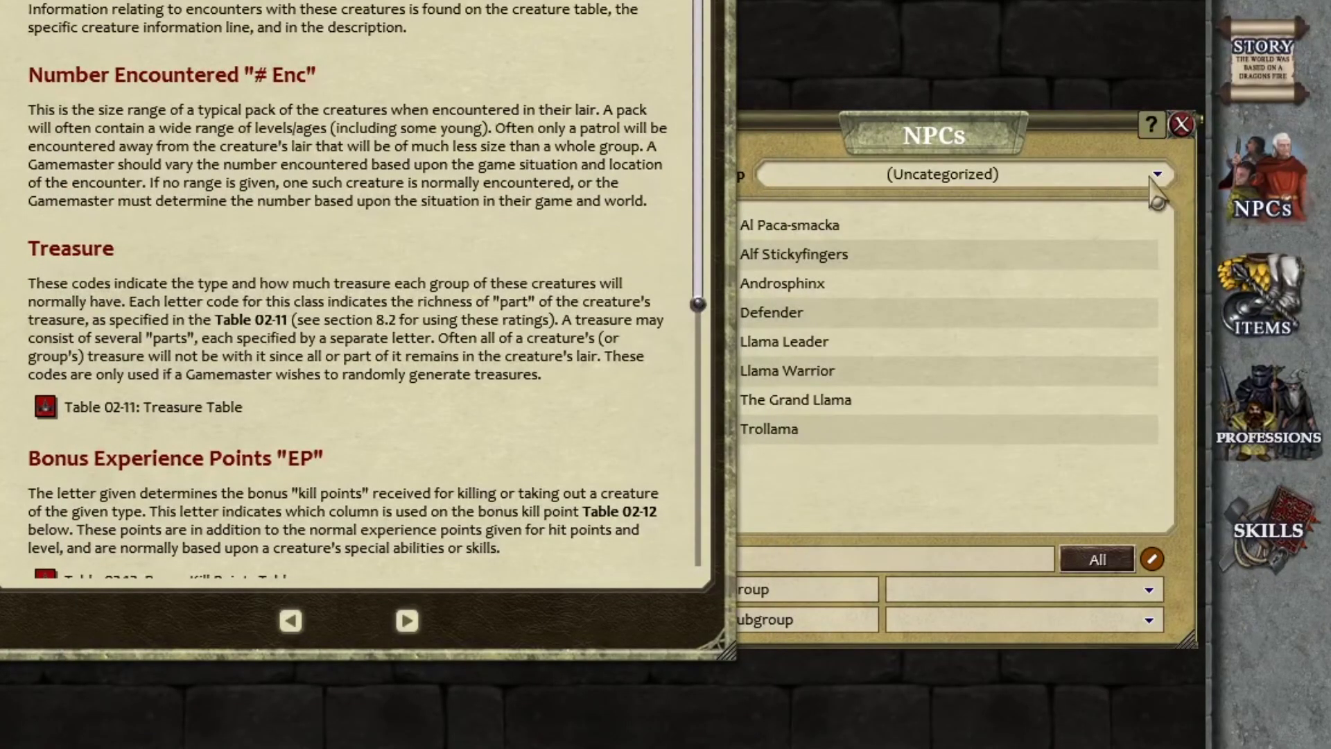
# Show NPCs from all groups and filter the list by the Ranger subgroup.
pyautogui.click(1158, 176)
pyautogui.click(822, 175)
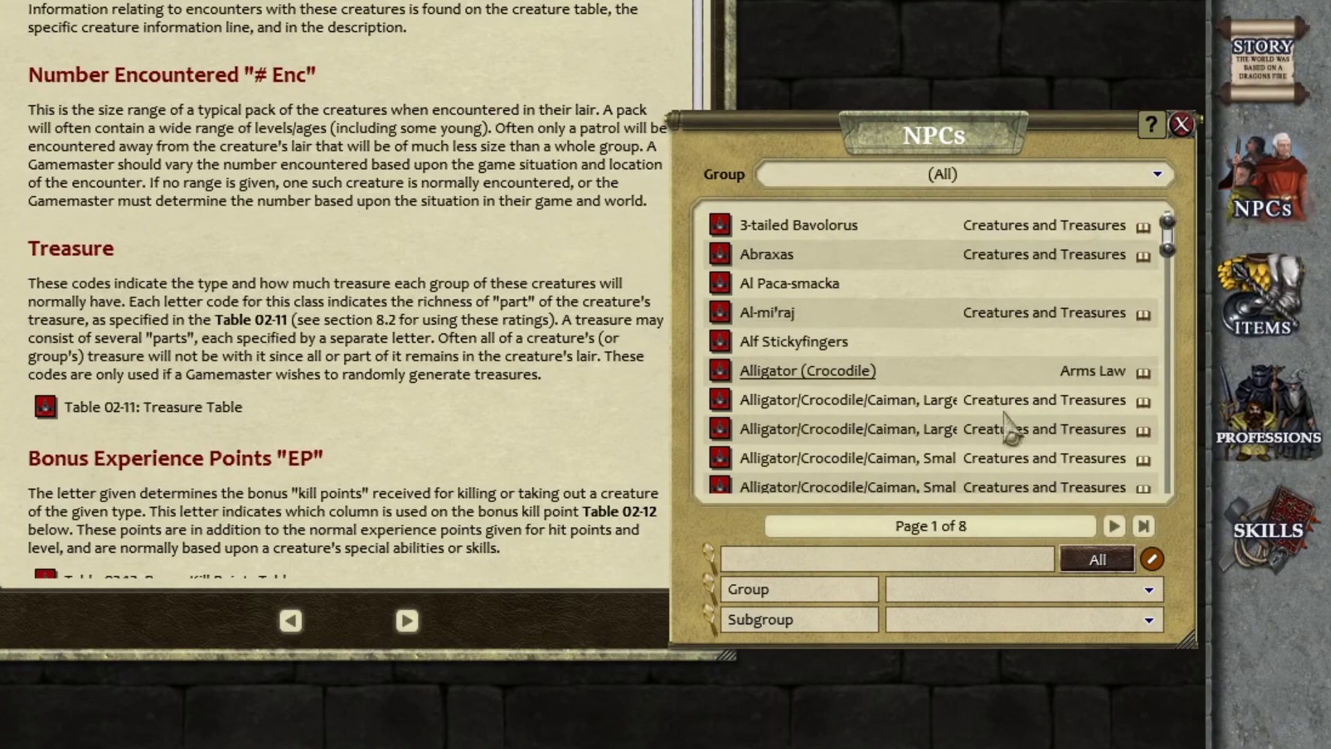
pyautogui.click(1149, 620)
pyautogui.scroll(-5, 1096, 541)
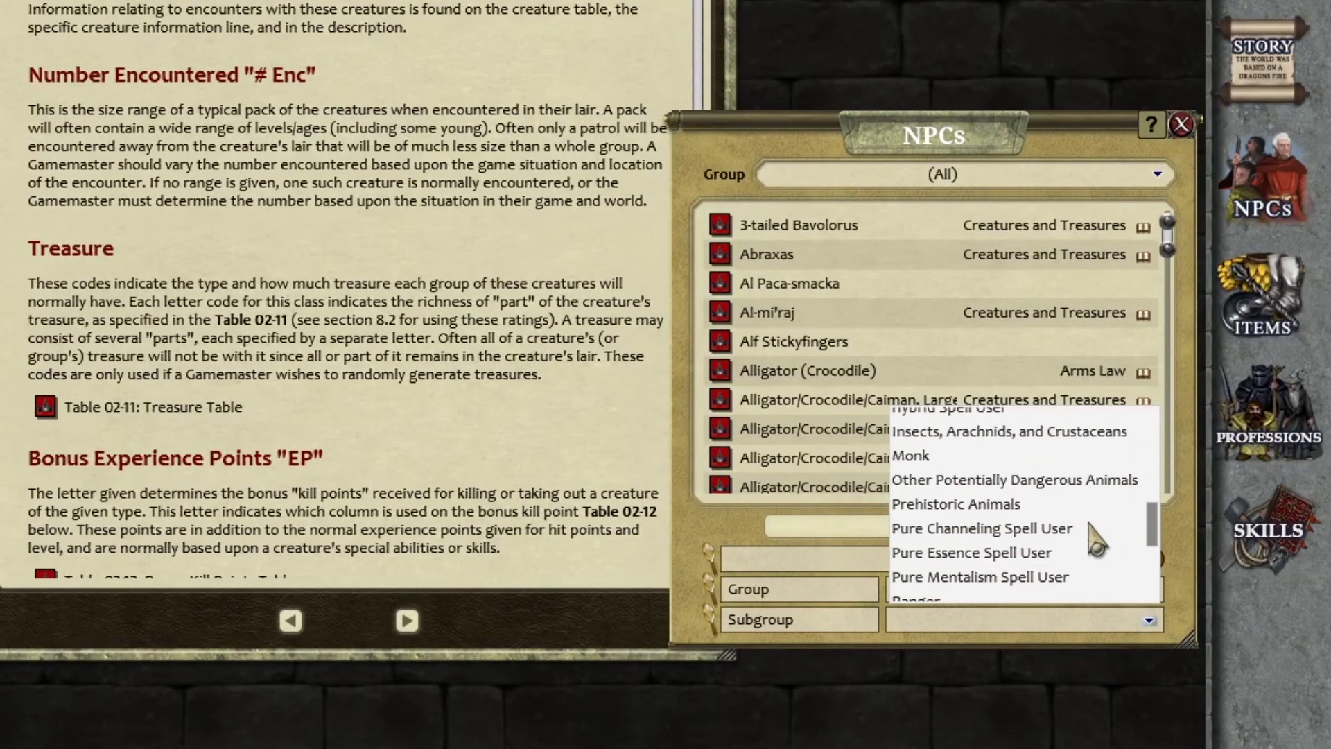
pyautogui.scroll(-3, 918, 513)
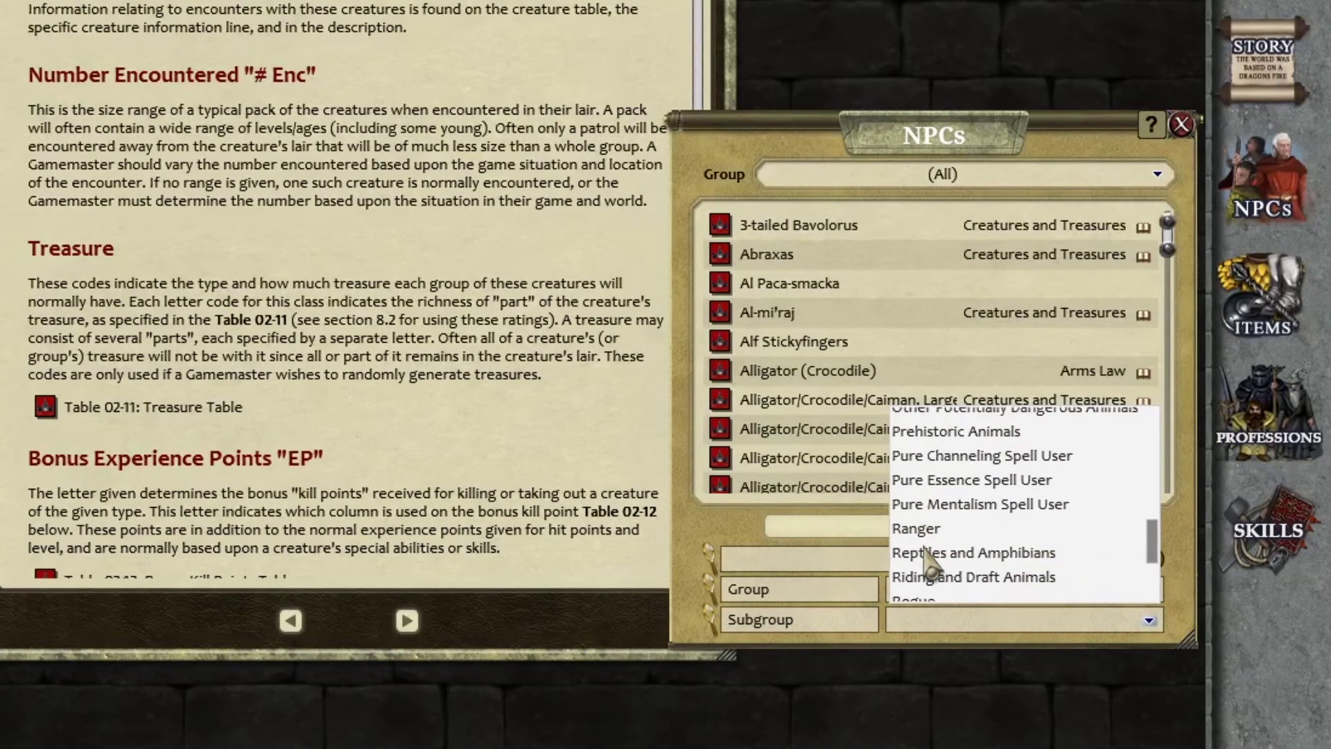
pyautogui.click(927, 530)
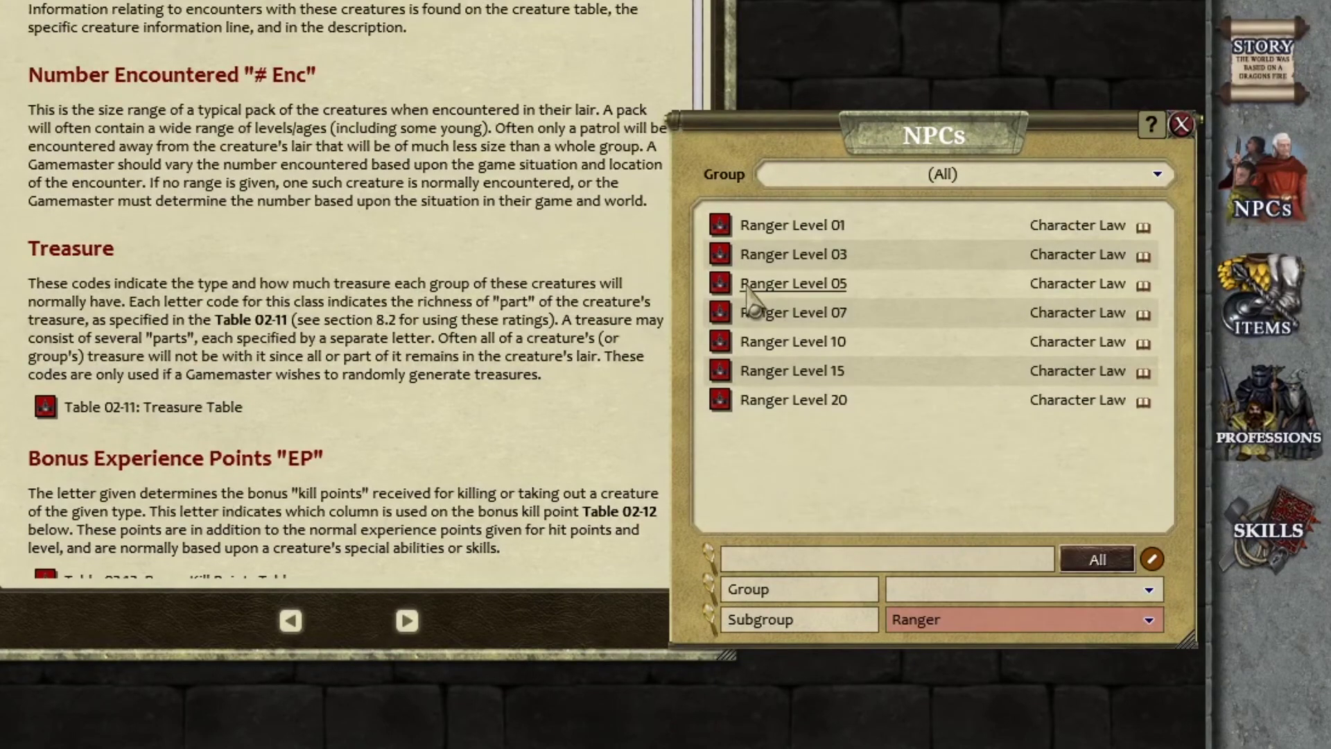
# Duplicate the Ranger Level 05 record and open the copy from the Uncategorized group.
pyautogui.moveTo(719, 294); pyautogui.dragTo(740, 336)
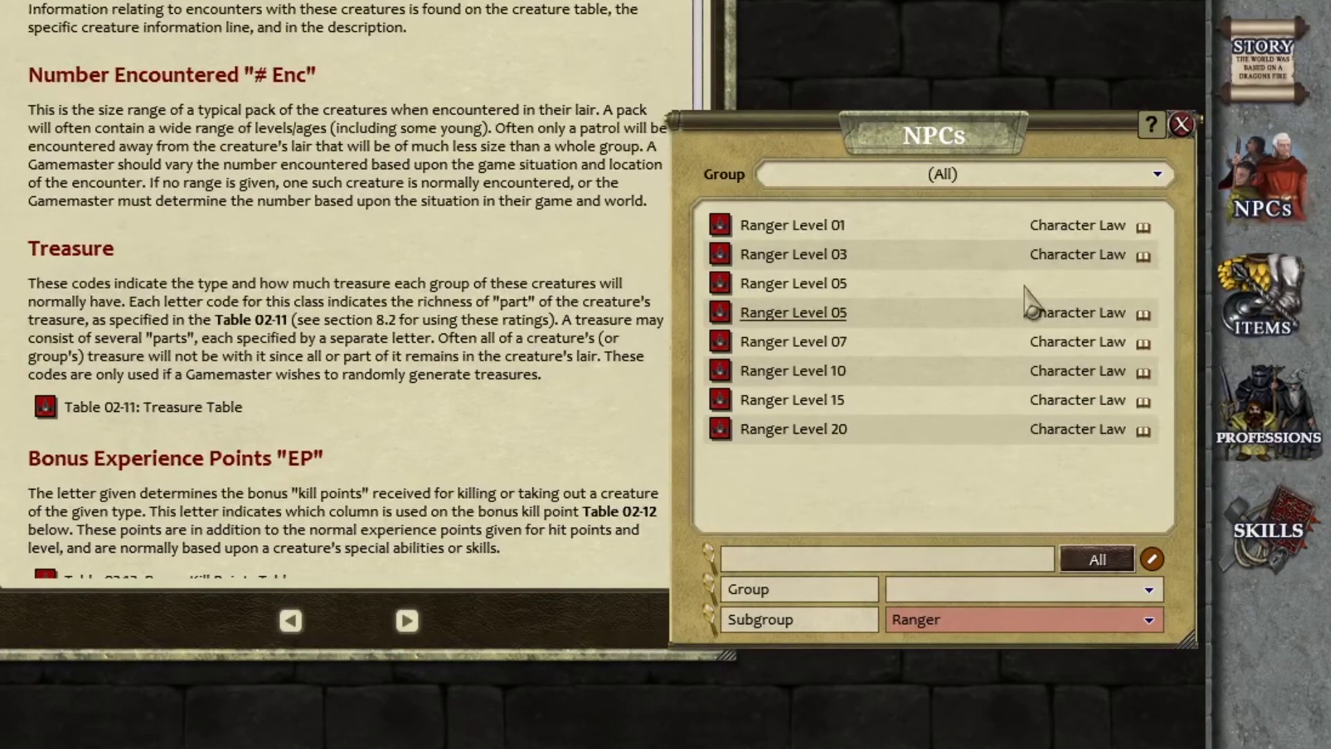
pyautogui.click(1163, 177)
pyautogui.click(840, 205)
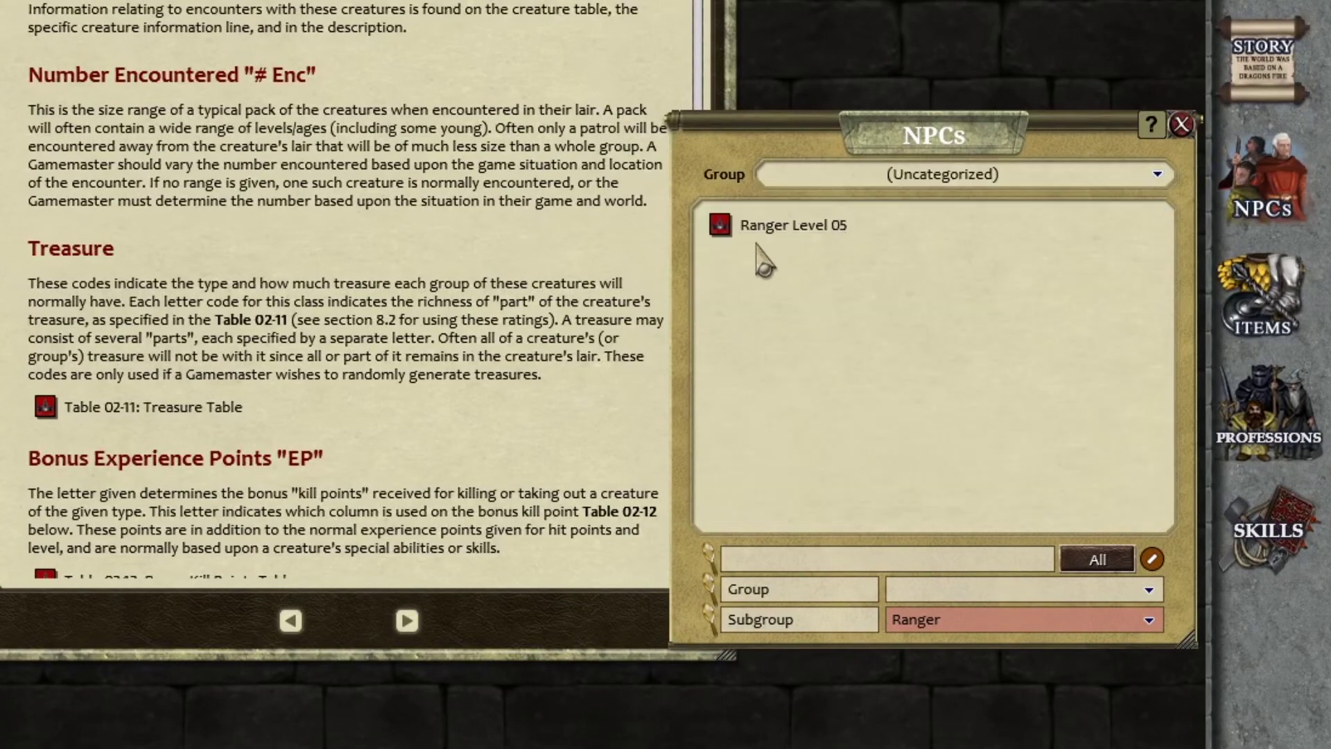
pyautogui.click(720, 226)
pyautogui.moveTo(384, 38); pyautogui.dragTo(1036, 102)
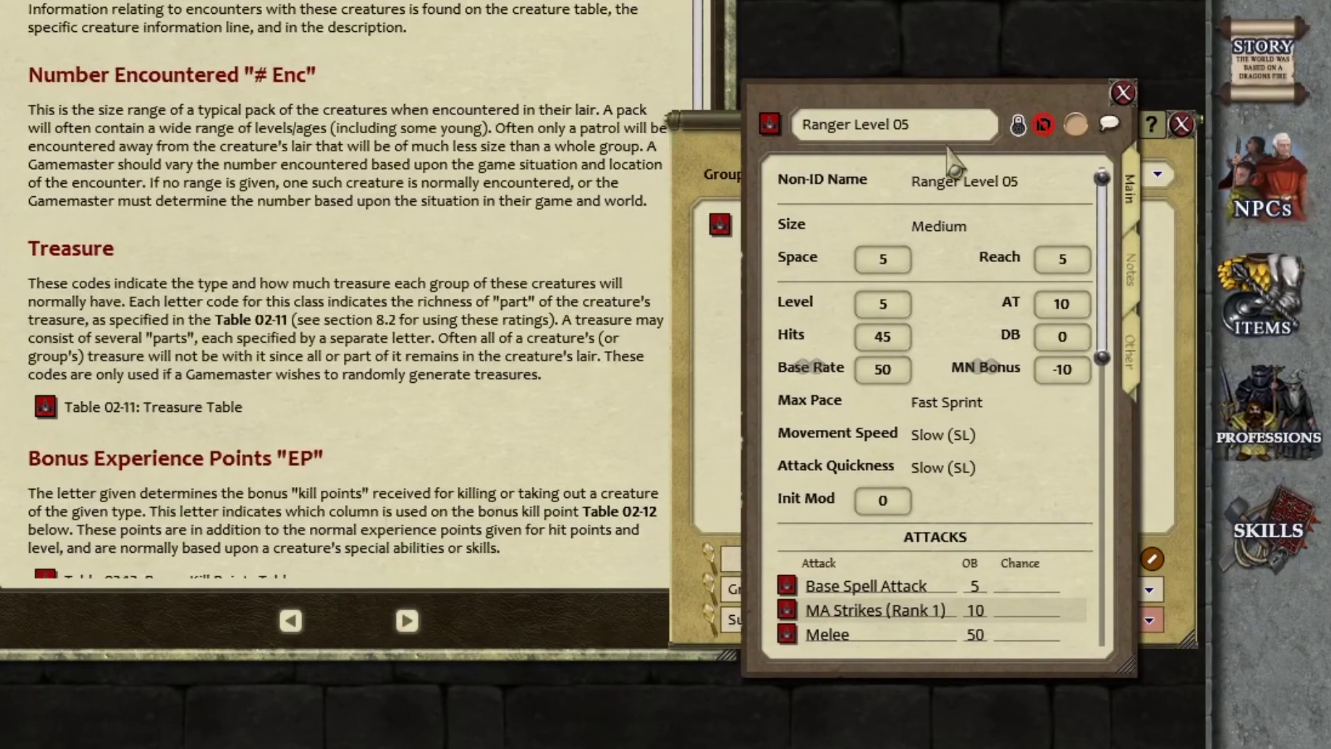
# Unlock the copied ranger record, rename it Goony, and set its Non-ID Name to Green clad figure.
pyautogui.click(1017, 126)
pyautogui.moveTo(937, 128); pyautogui.dragTo(788, 152)
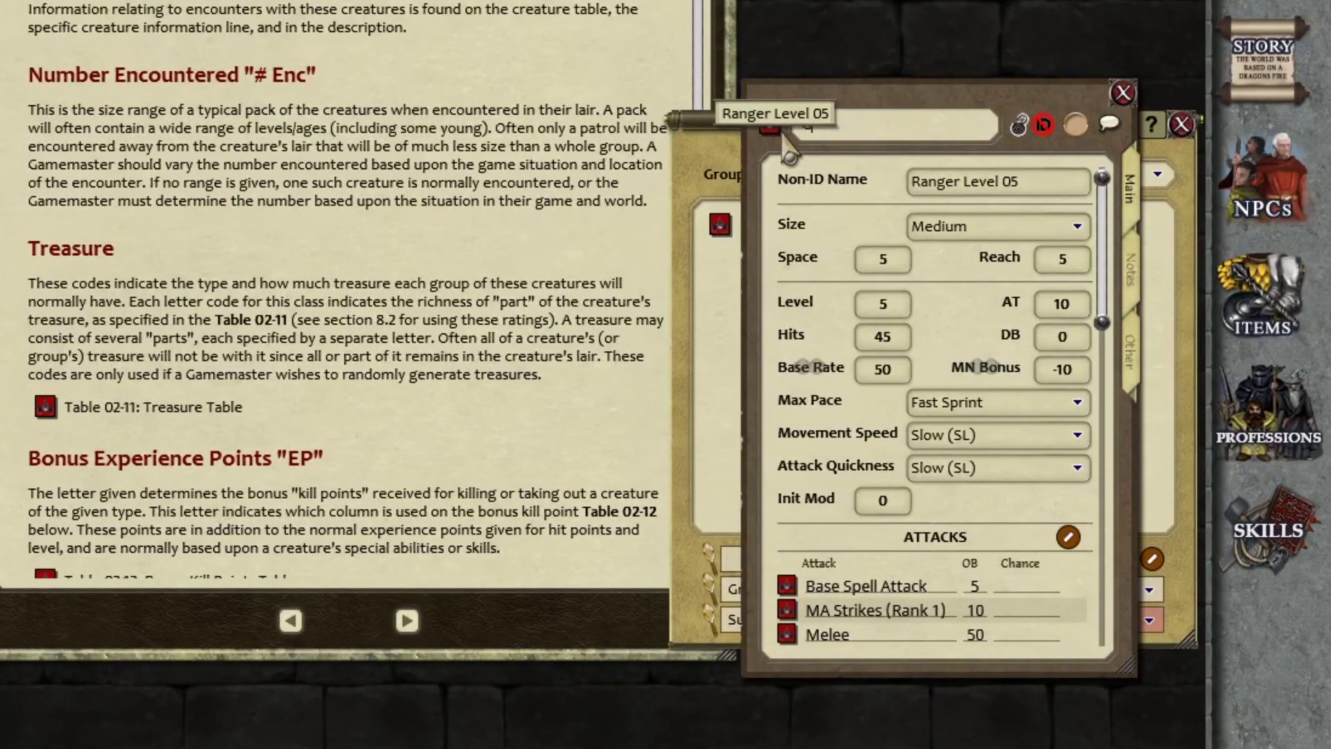
pyautogui.write('Goony')
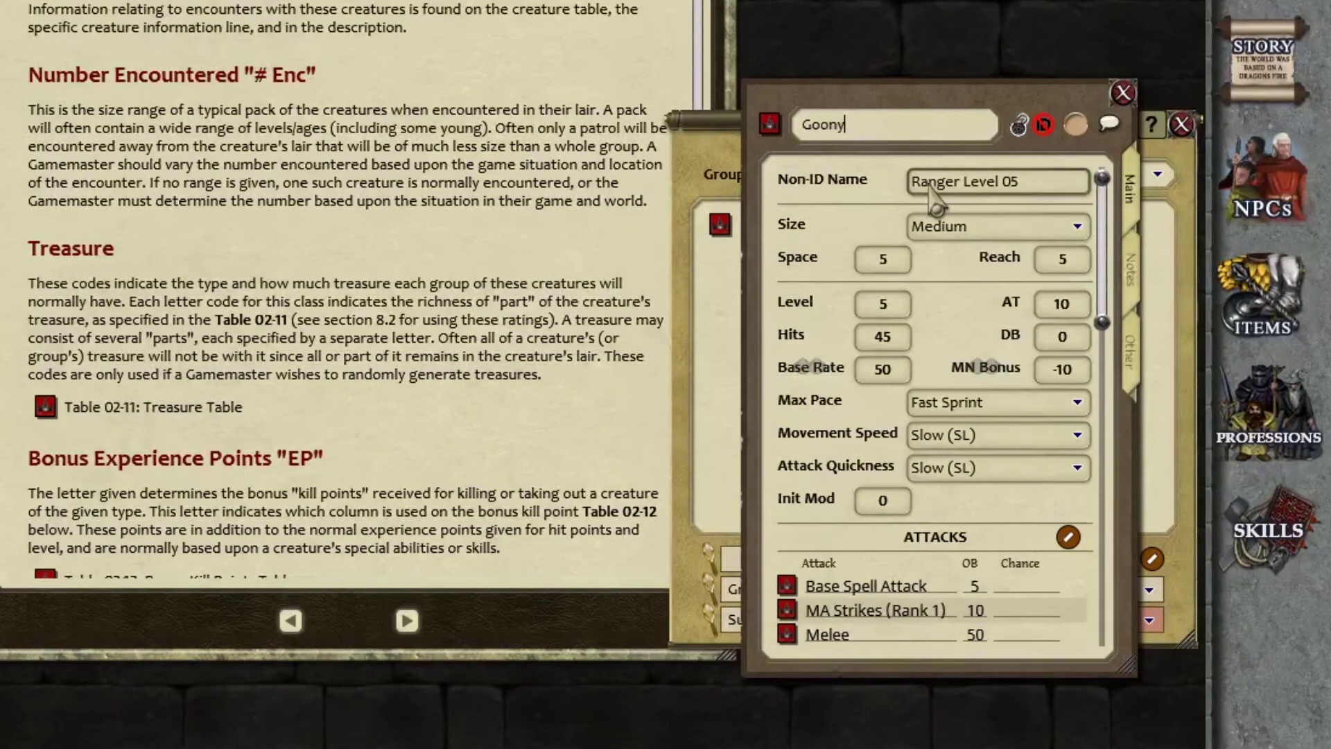
pyautogui.moveTo(1036, 201); pyautogui.dragTo(836, 199)
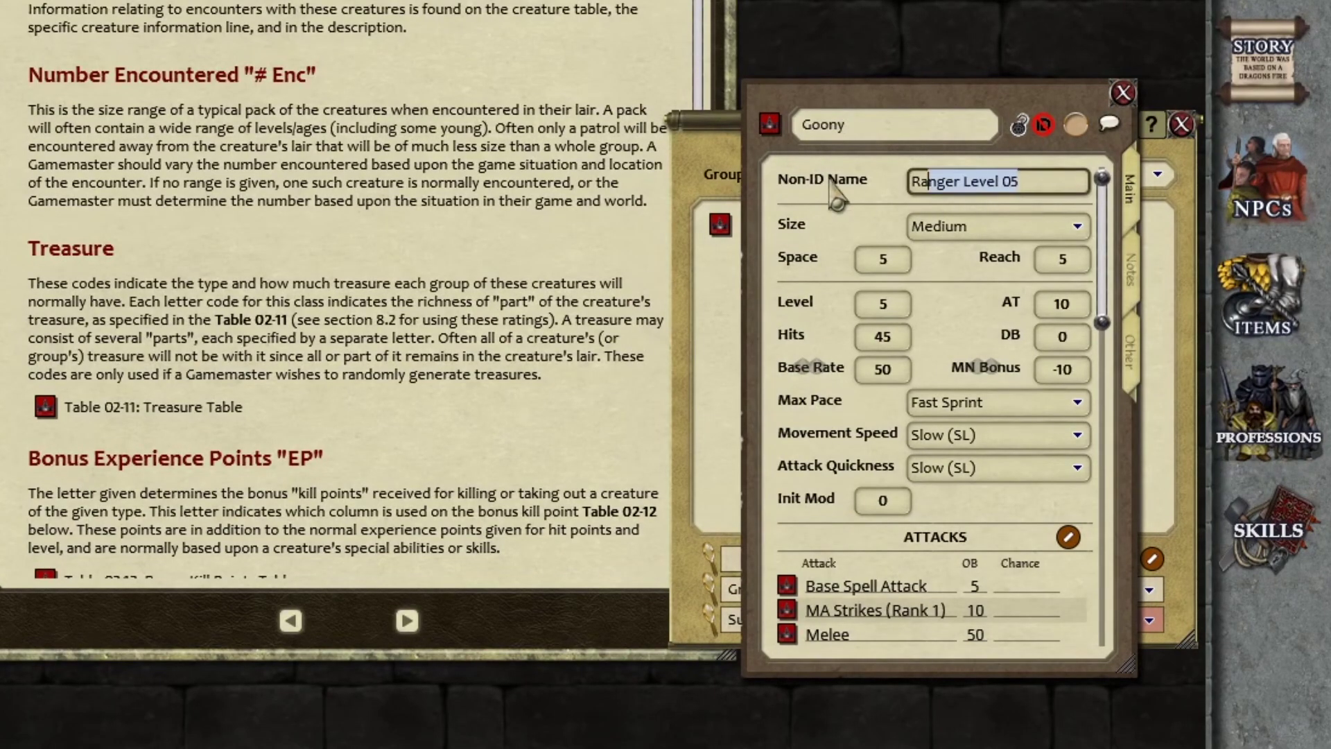
pyautogui.write('Green clad figure')
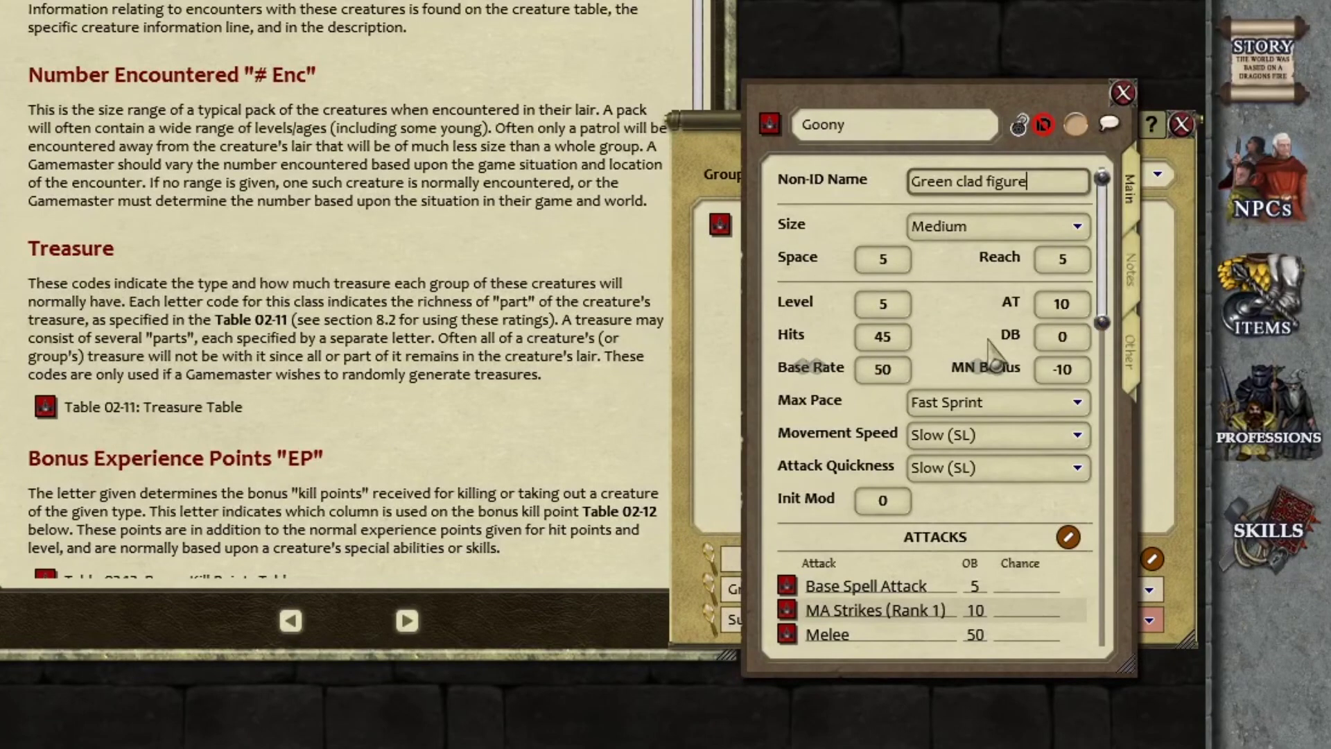
# Examine Goony's attacks, defenses, profession, spells, skills, critical protection and notes.
pyautogui.scroll(-3, 1040, 545)
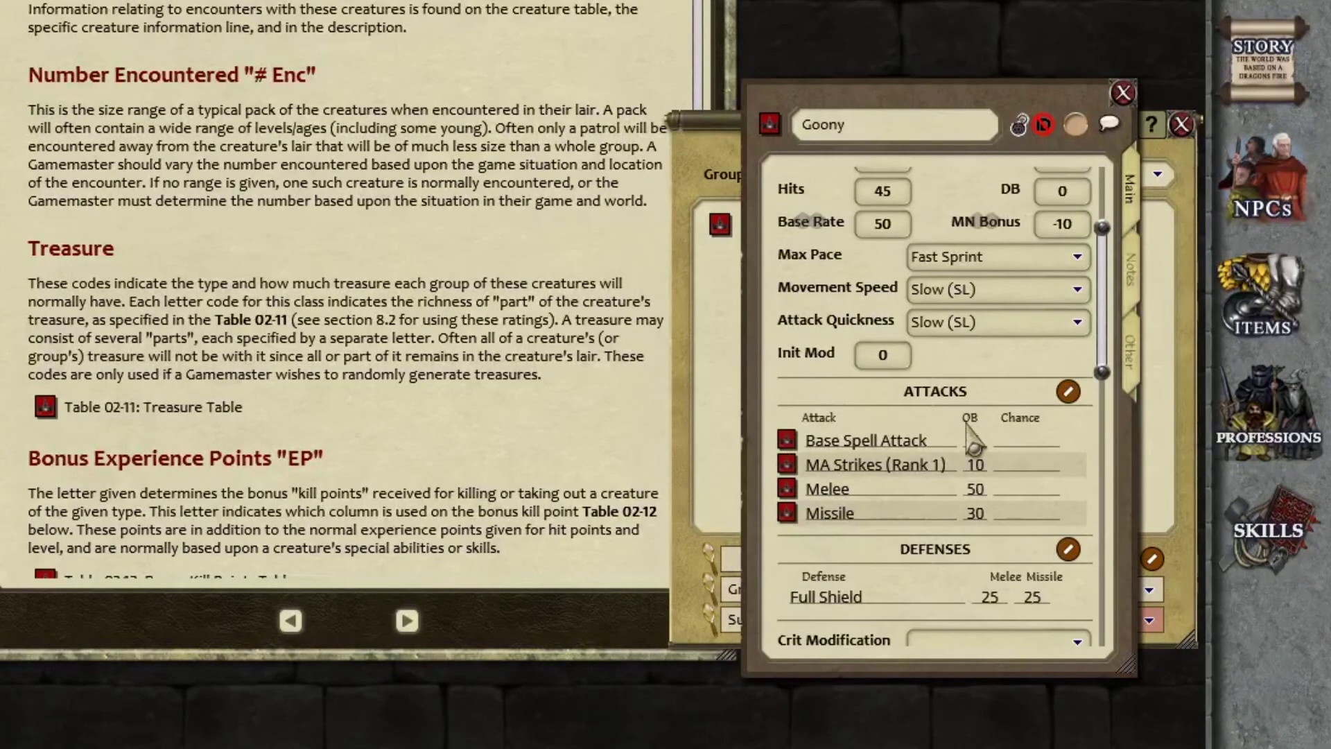
pyautogui.scroll(-3, 901, 513)
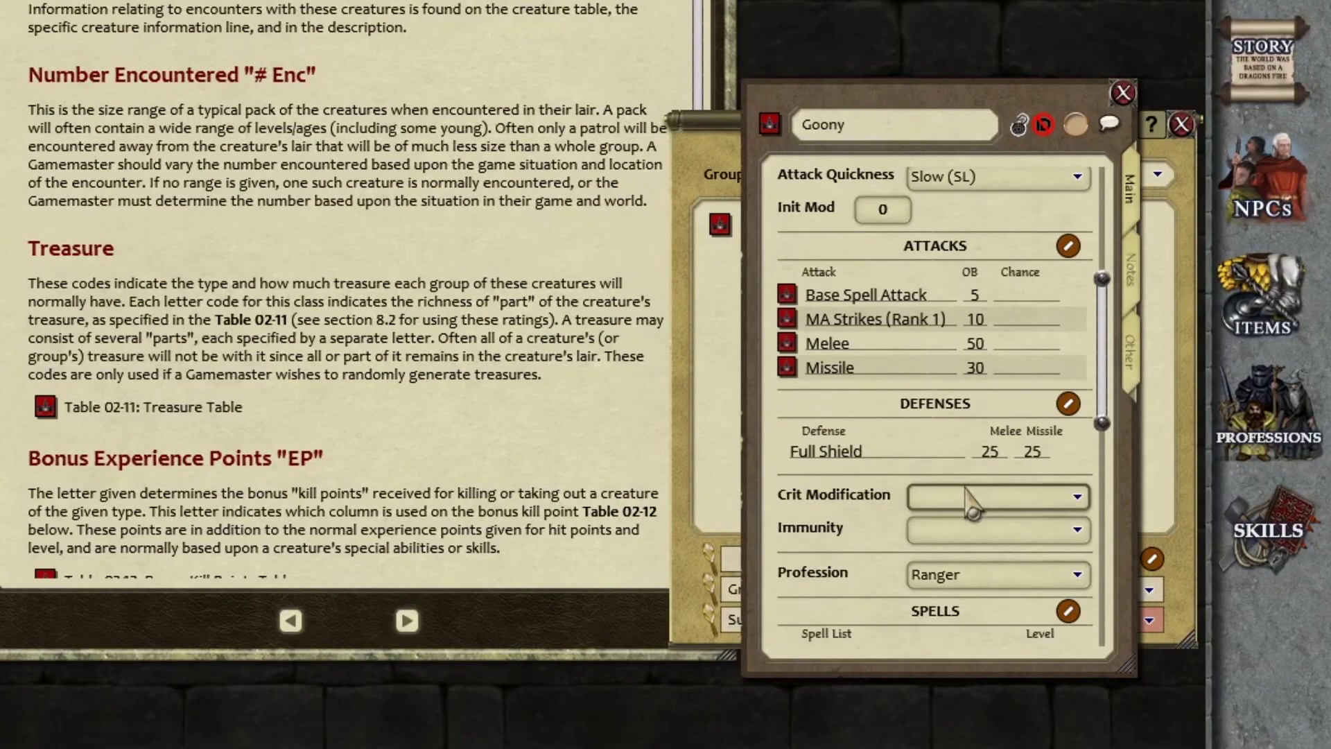
pyautogui.scroll(-3, 901, 478)
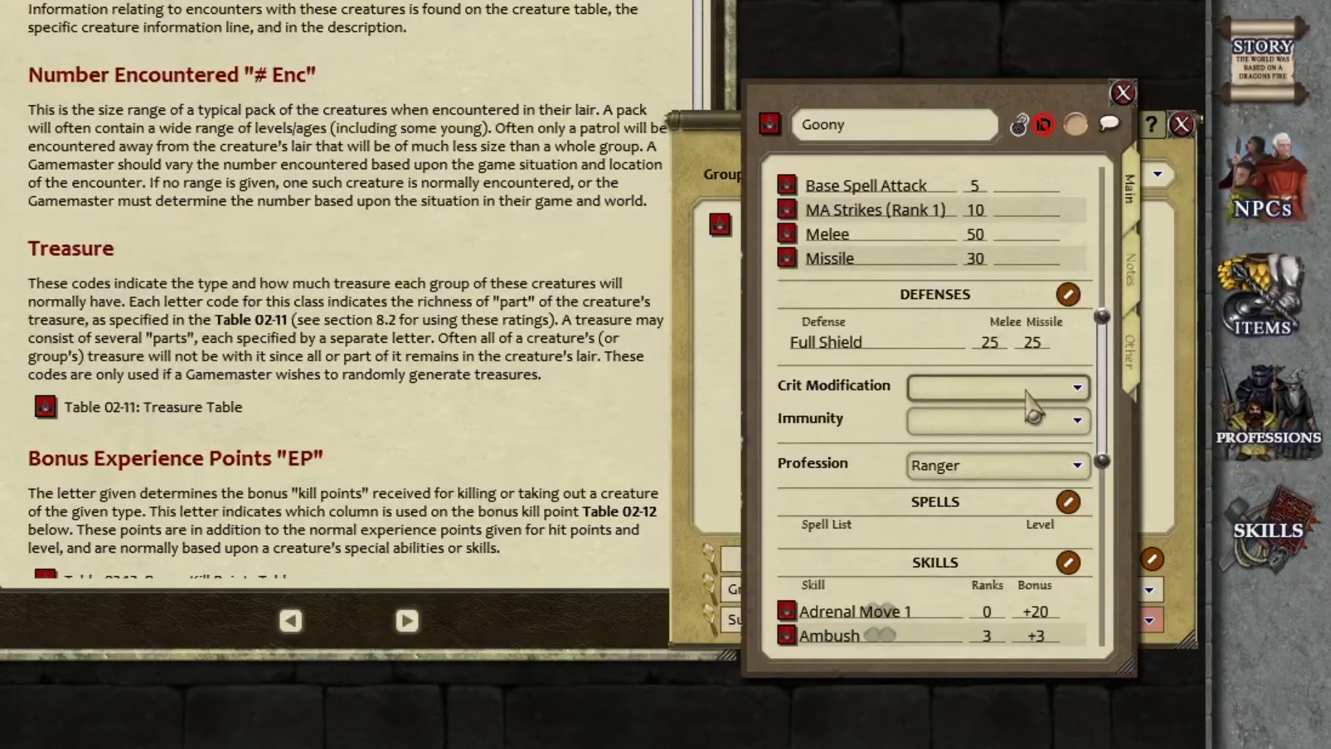
pyautogui.scroll(-2, 791, 447)
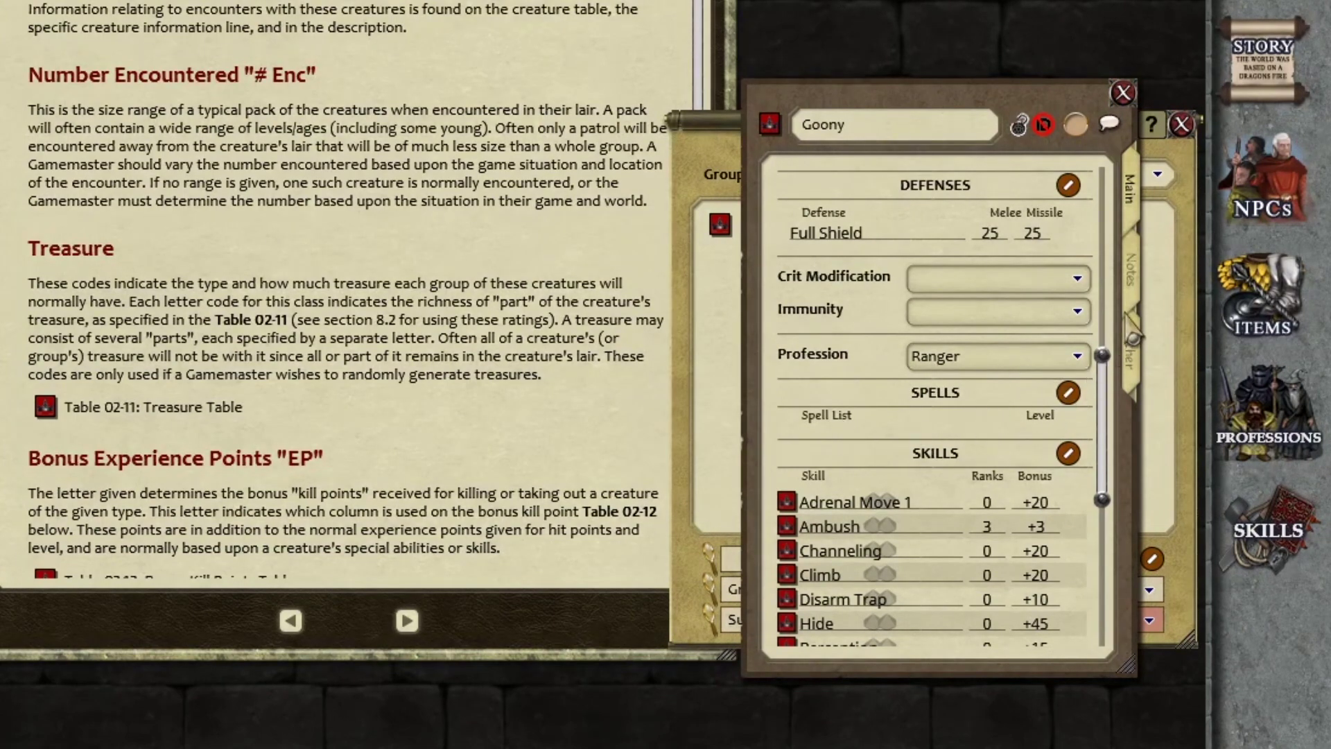
pyautogui.click(1137, 302)
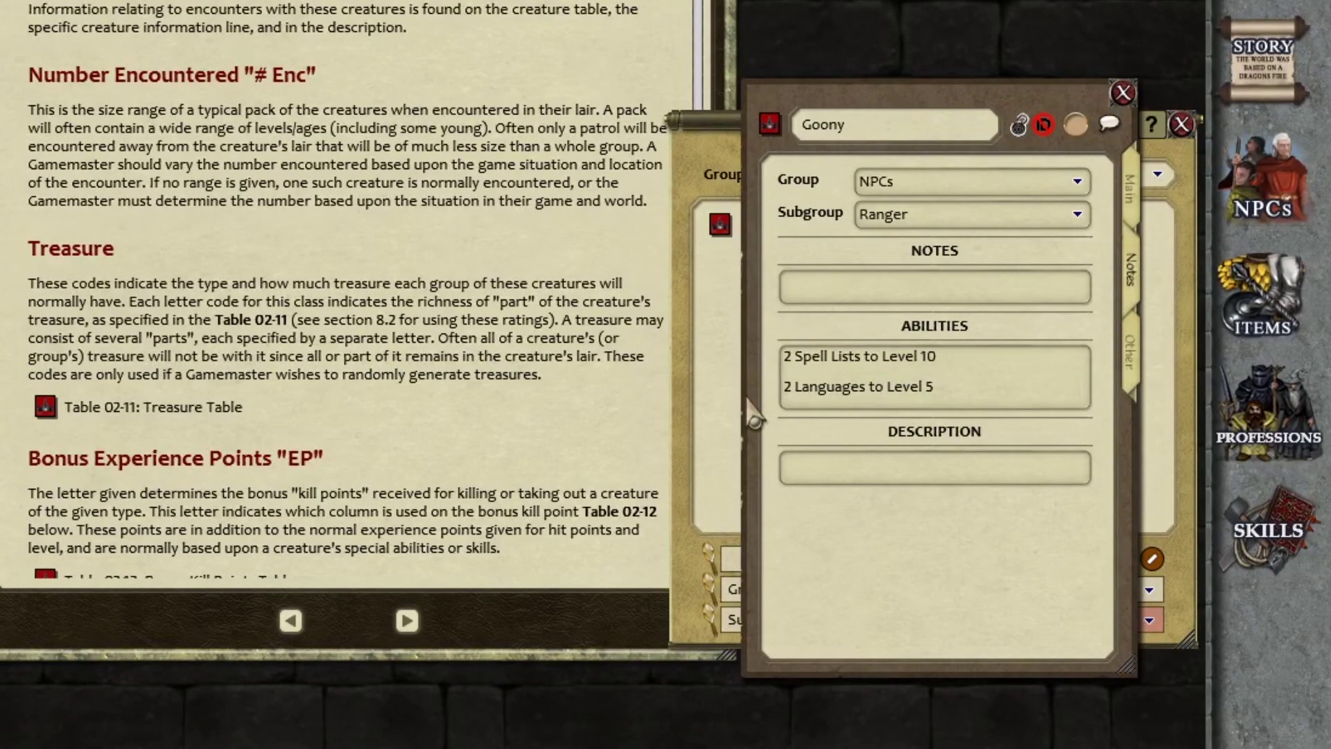
pyautogui.click(1134, 198)
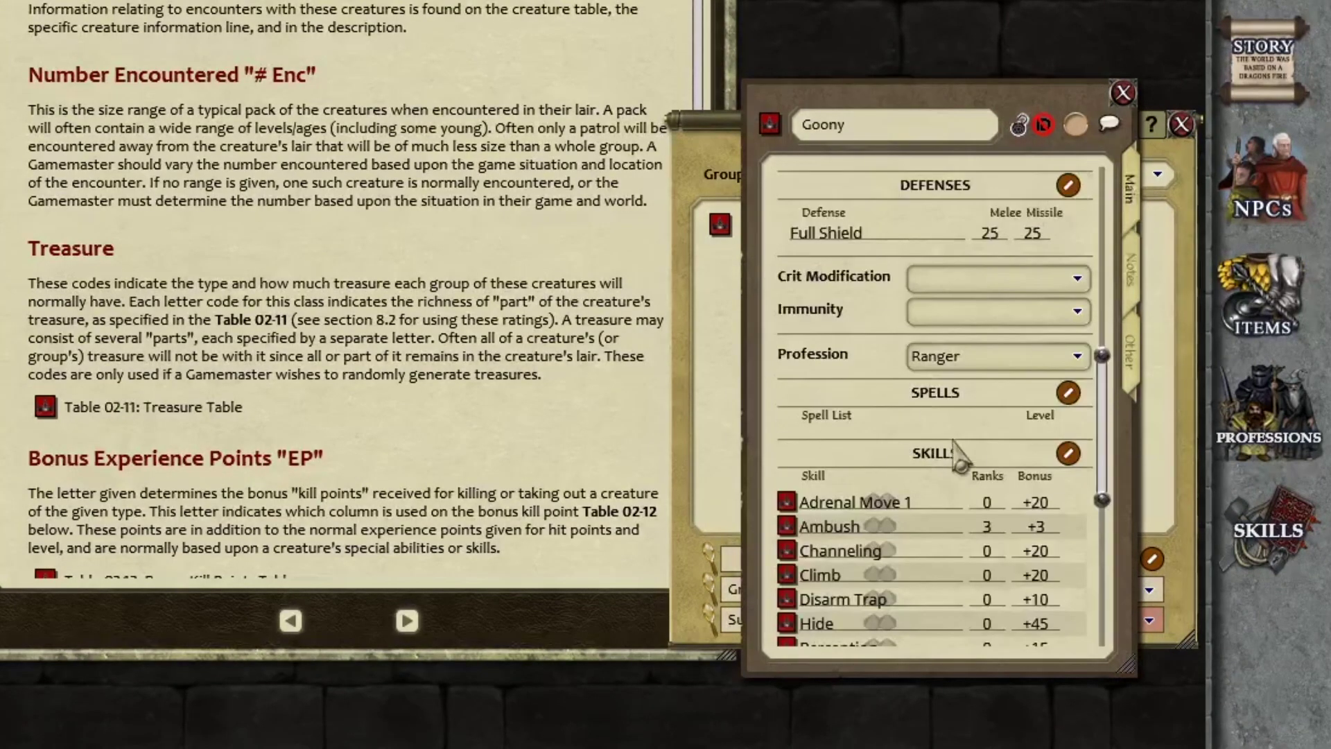
pyautogui.scroll(-5, 1033, 548)
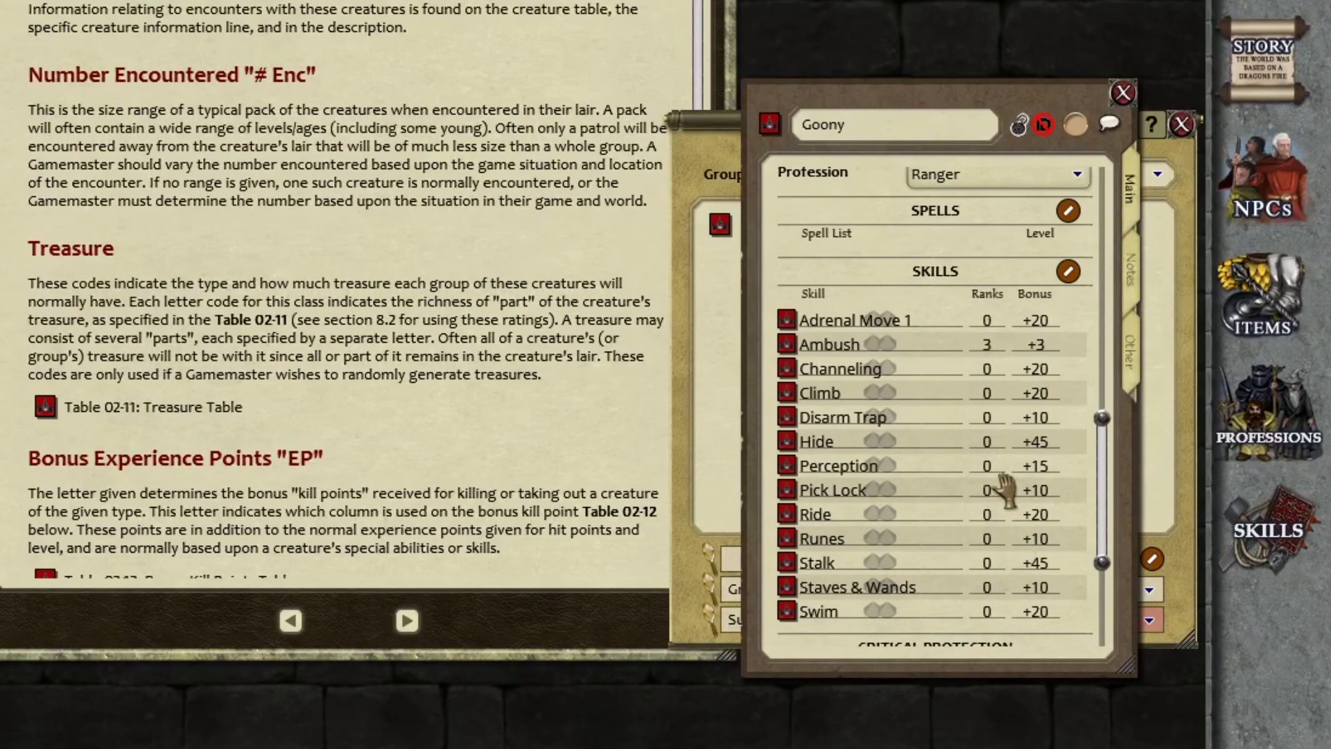
pyautogui.scroll(-5, 992, 437)
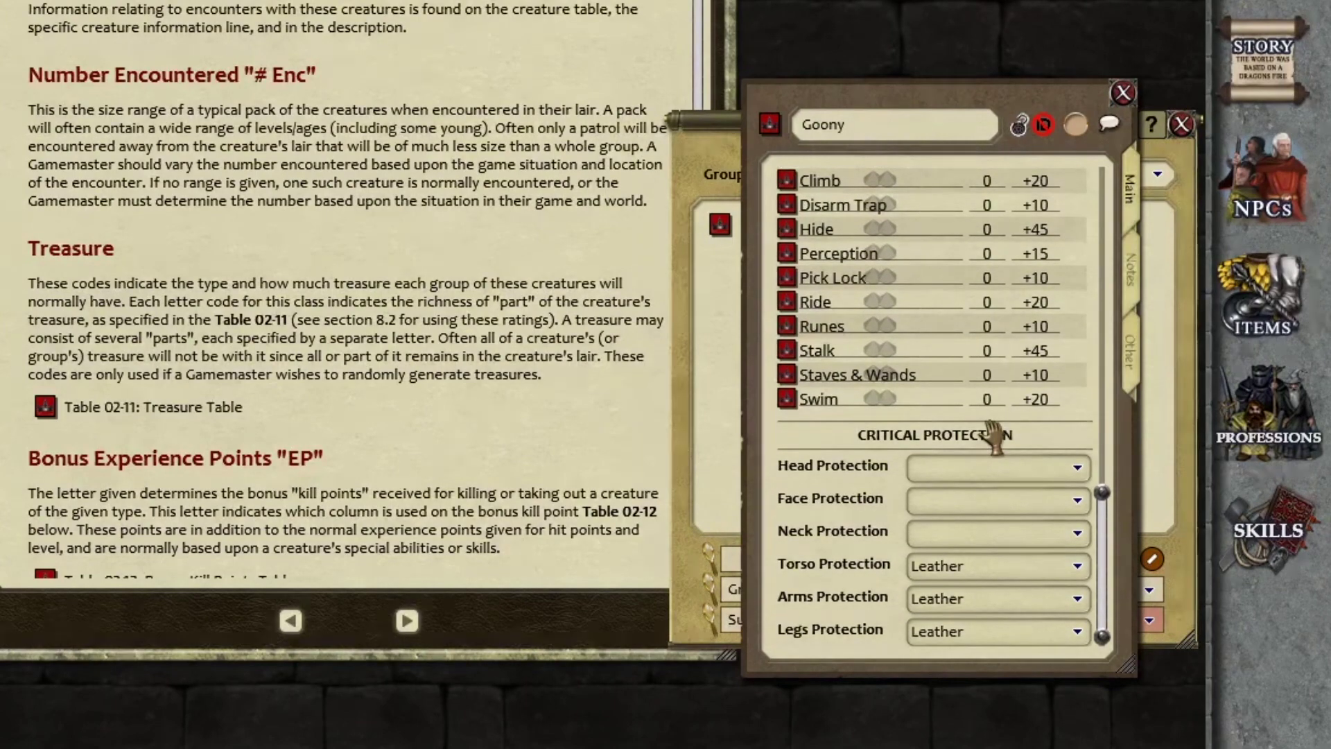
pyautogui.scroll(15, 993, 437)
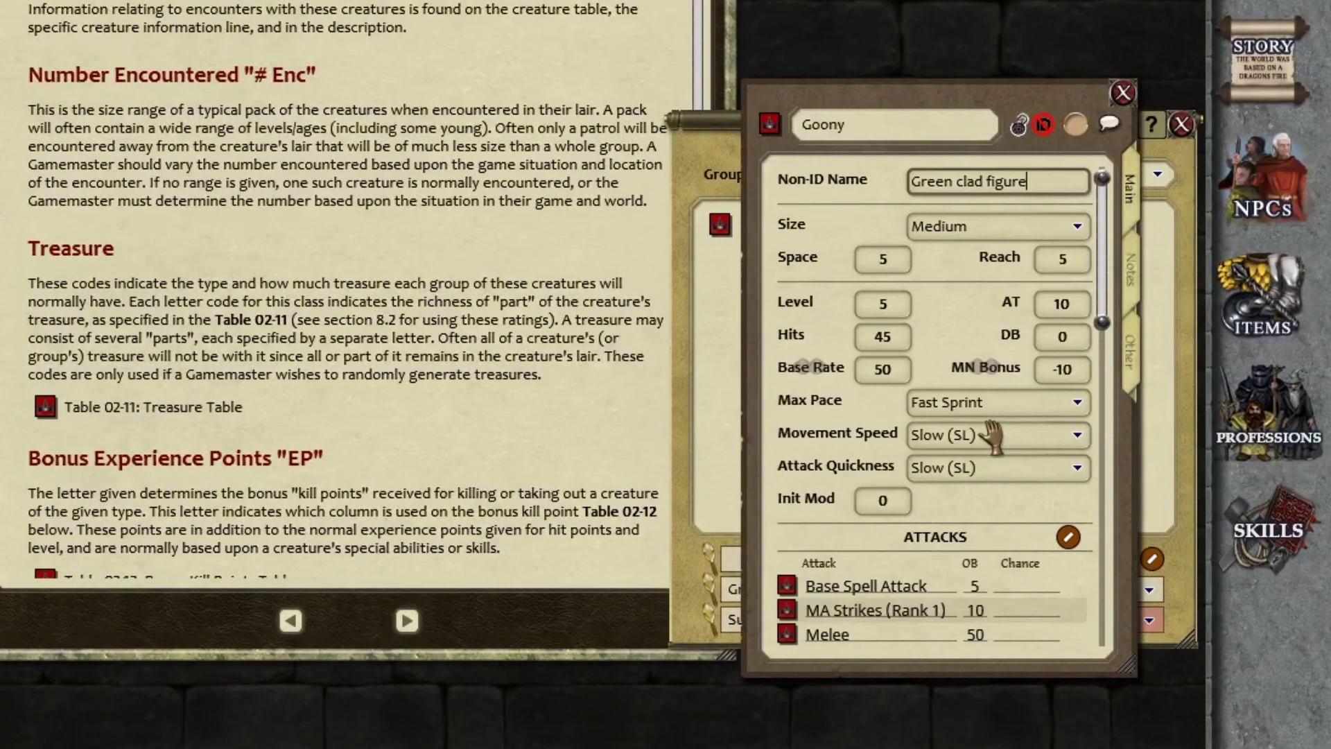